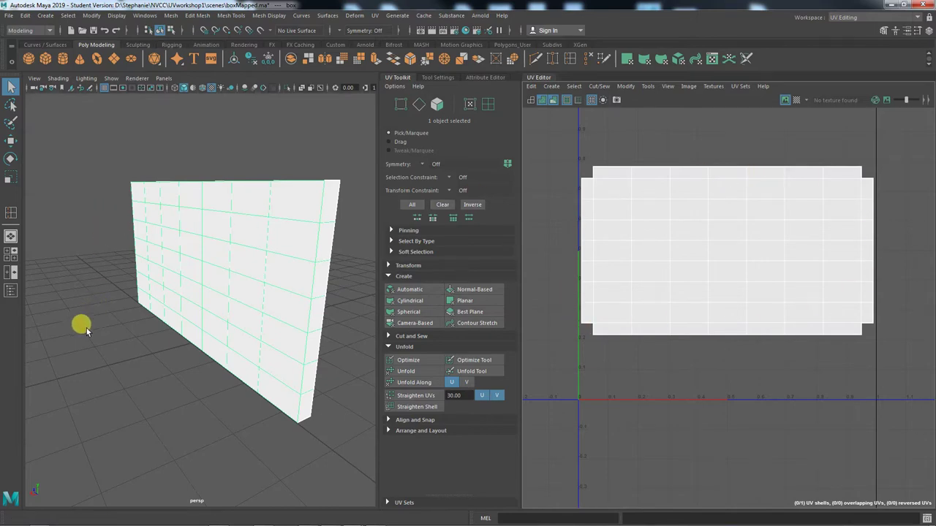
Step: Return the wall to object mode and orbit the view to show its UV layout
left_click_drag(86, 328, 45, 342)
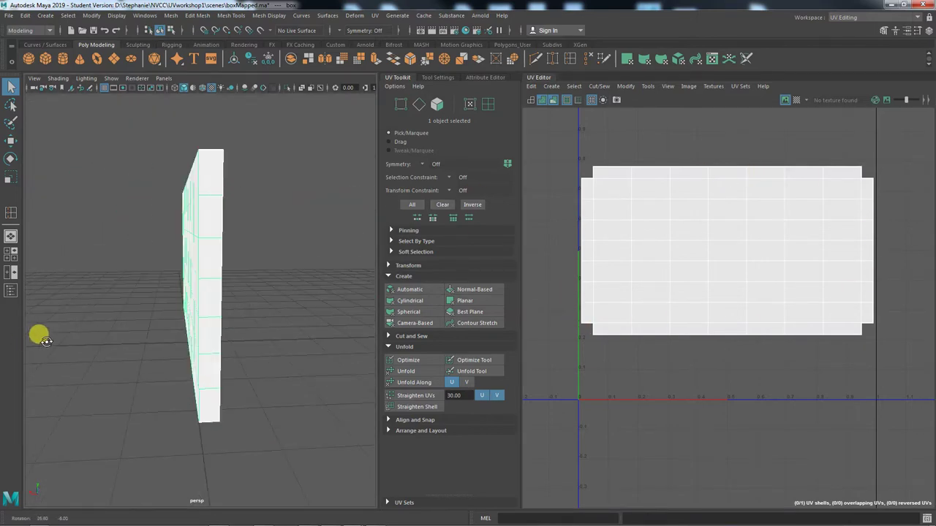
right_click(192, 268)
left_click(228, 237)
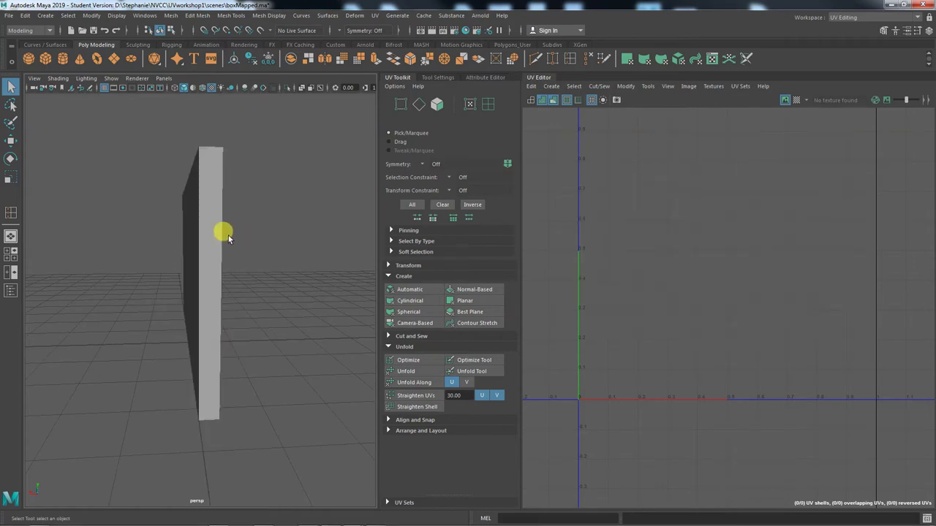
left_click(227, 237)
mouse_move(105, 303)
left_mouse_down()
mouse_move(150, 308)
mouse_move(110, 319)
left_mouse_up()
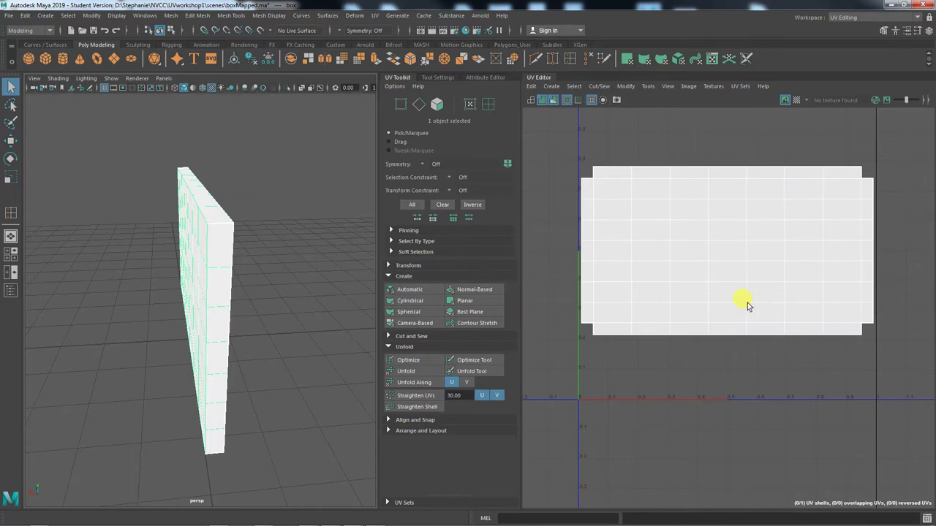
Step: Minimize Maya and navigate Explorer to the UVworkshop1 sourceimages folder
left_click(891, 5)
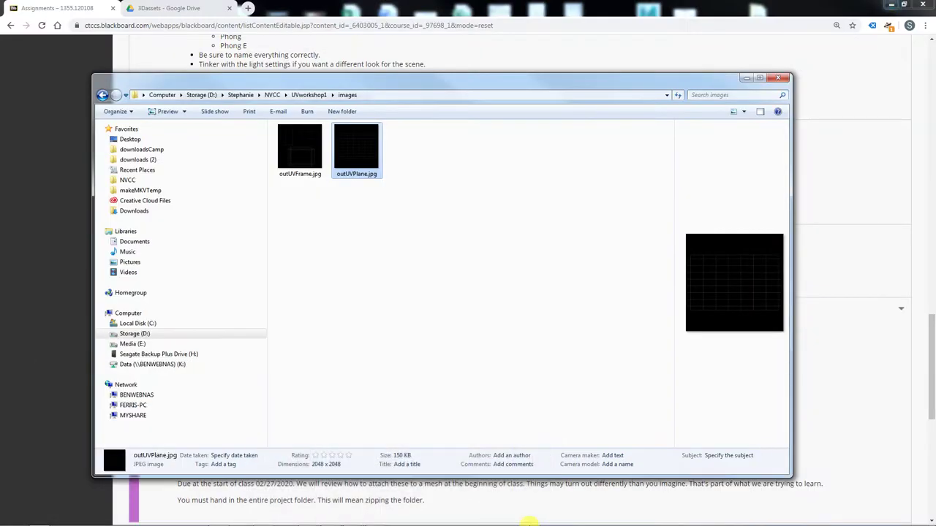
left_click(385, 519)
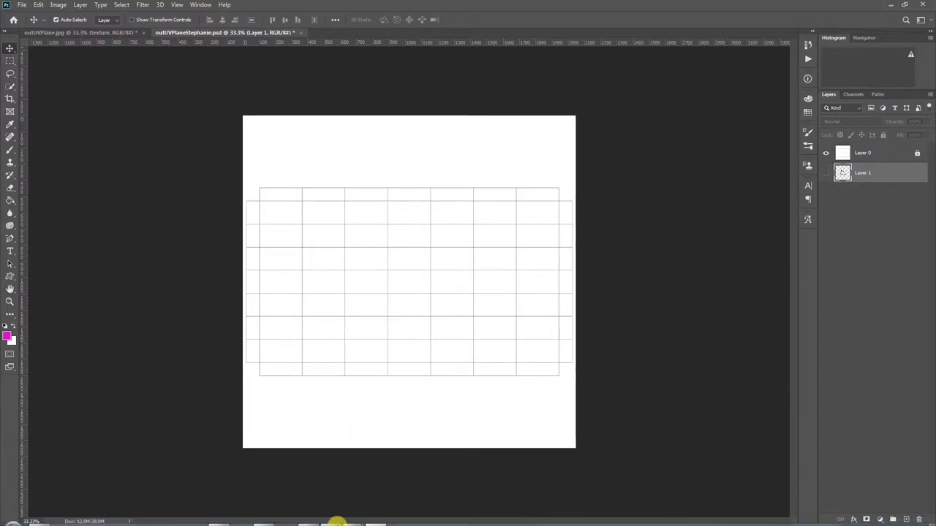
mouse_move(90, 519)
left_click(41, 519)
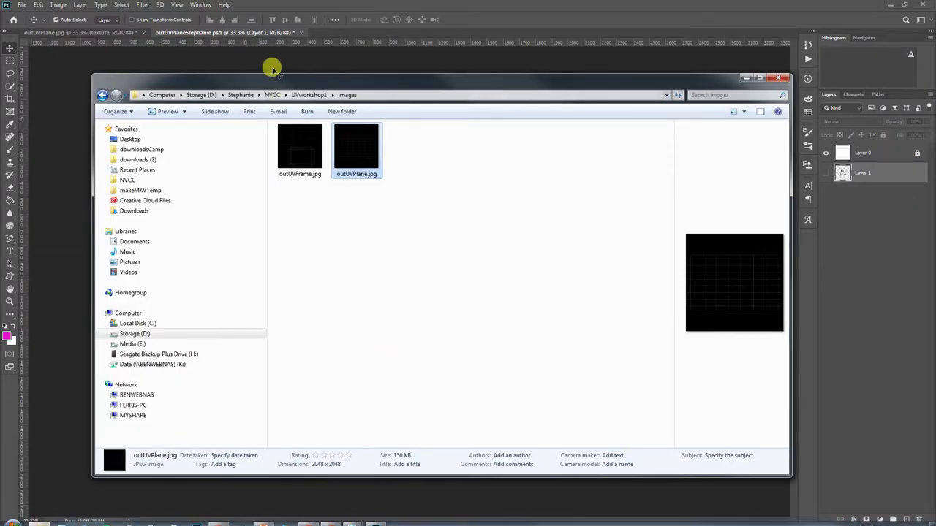
left_click(306, 95)
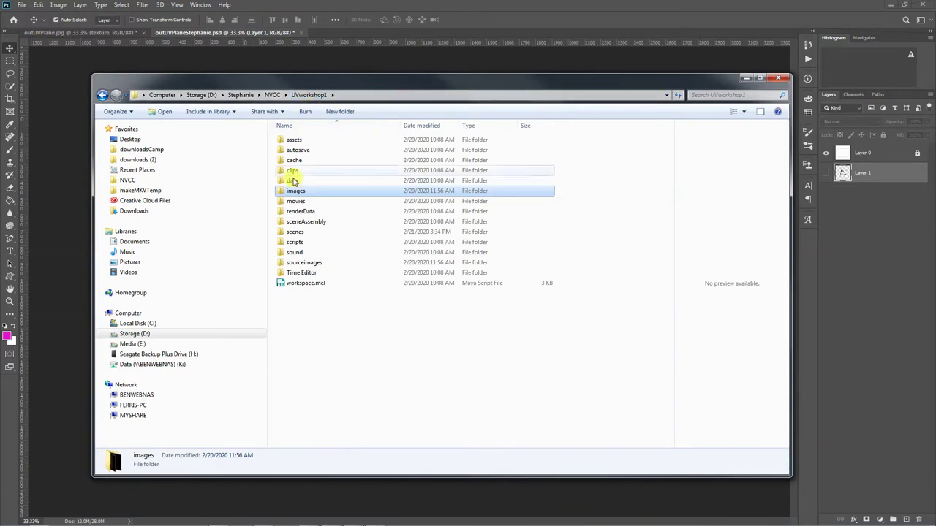
double_click(310, 263)
Step: Inspect outUVFrame.psd and the UV plane PSD, then close Explorer
left_click(303, 149)
left_click(310, 161)
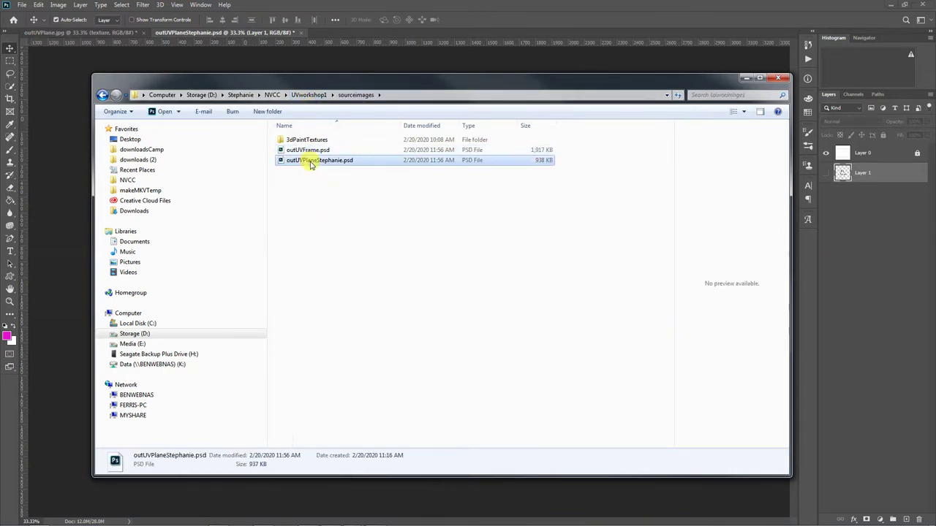
left_click(310, 150)
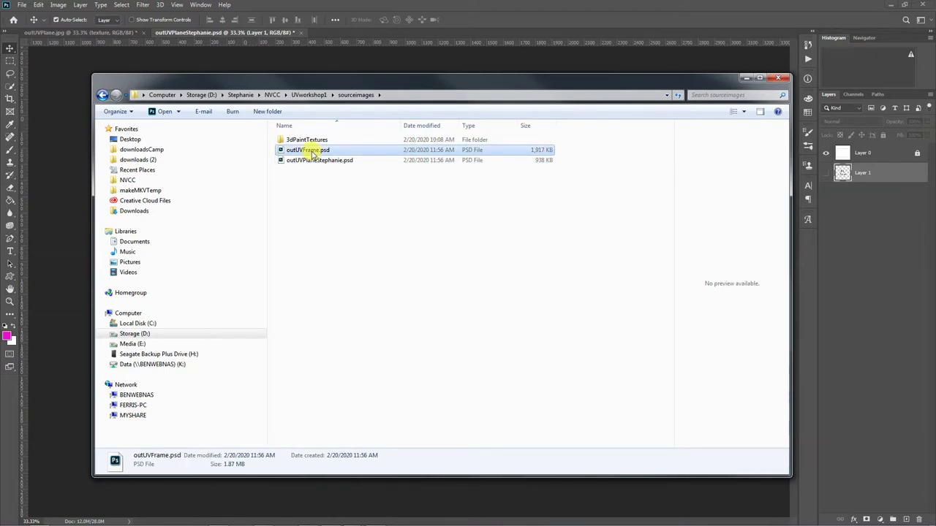
left_click(298, 163)
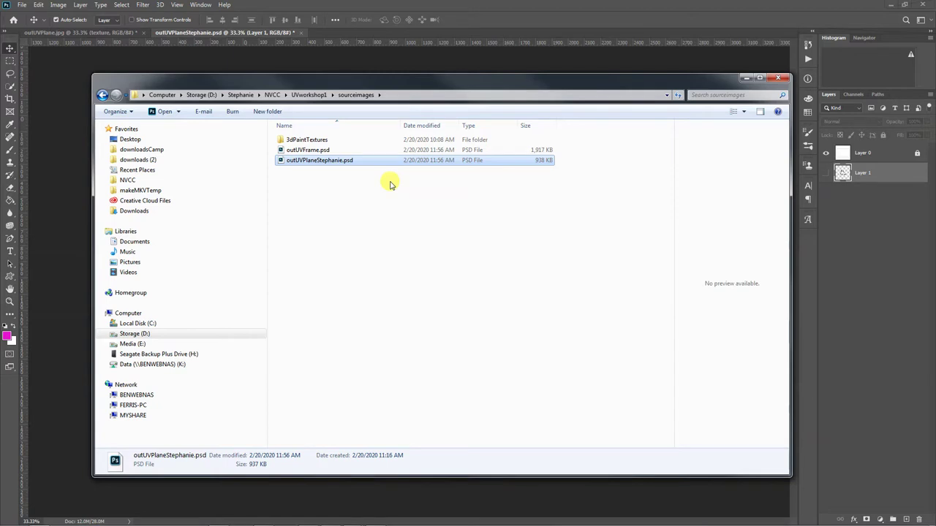
key("Return")
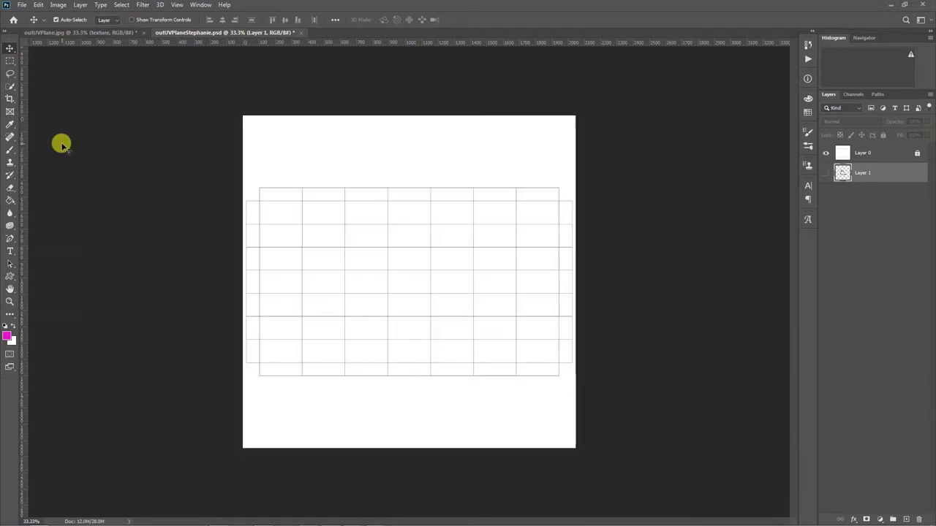
Step: Make Layer 1's smiley drawing visible while keeping the white background layer shown
left_click(826, 173)
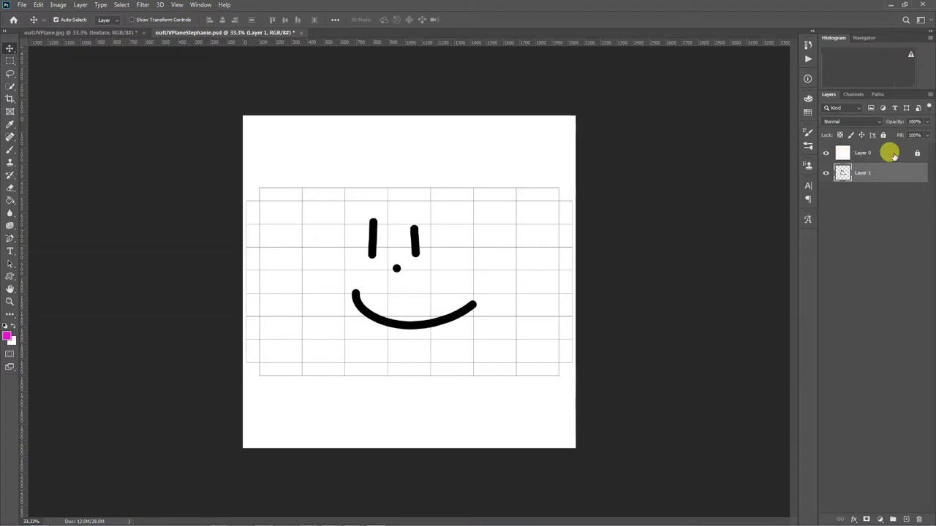
left_click(826, 153)
left_click(826, 153)
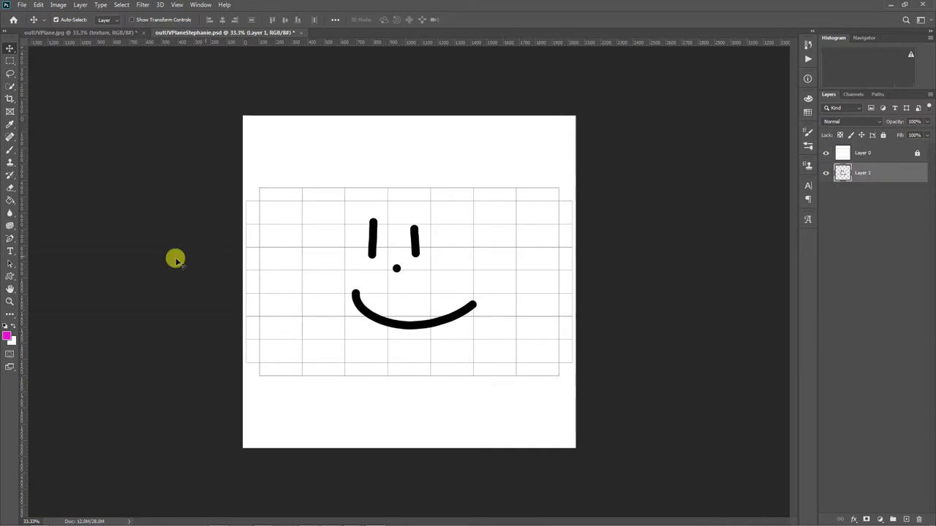
Step: Brush thick magenta strokes along all four edges of the UV grid
left_click(10, 150)
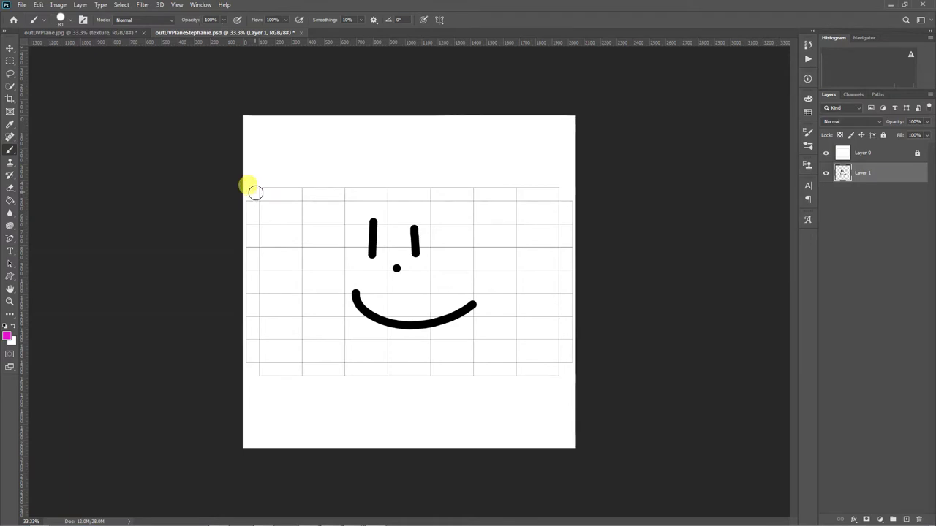
mouse_move(255, 194)
left_mouse_down()
mouse_move(584, 200)
mouse_move(566, 201)
mouse_move(563, 323)
left_mouse_up()
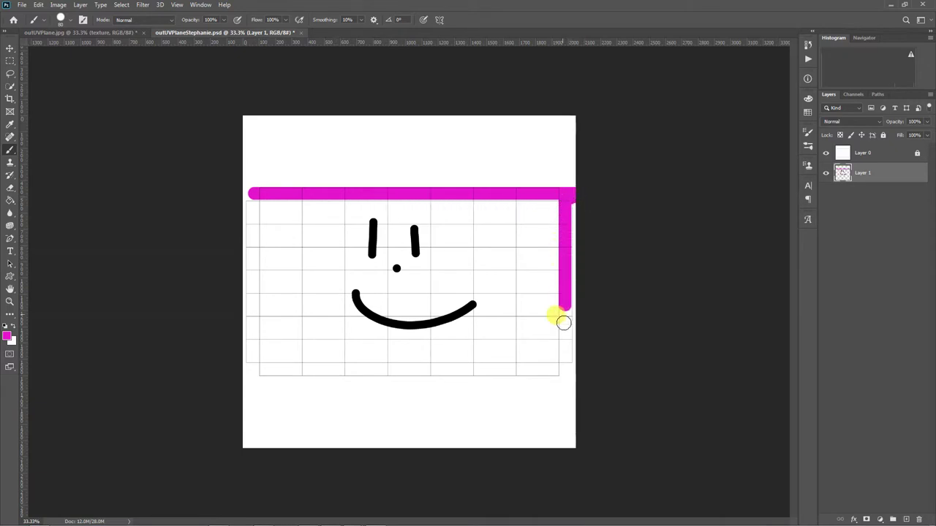
left_click_drag(567, 391, 566, 392)
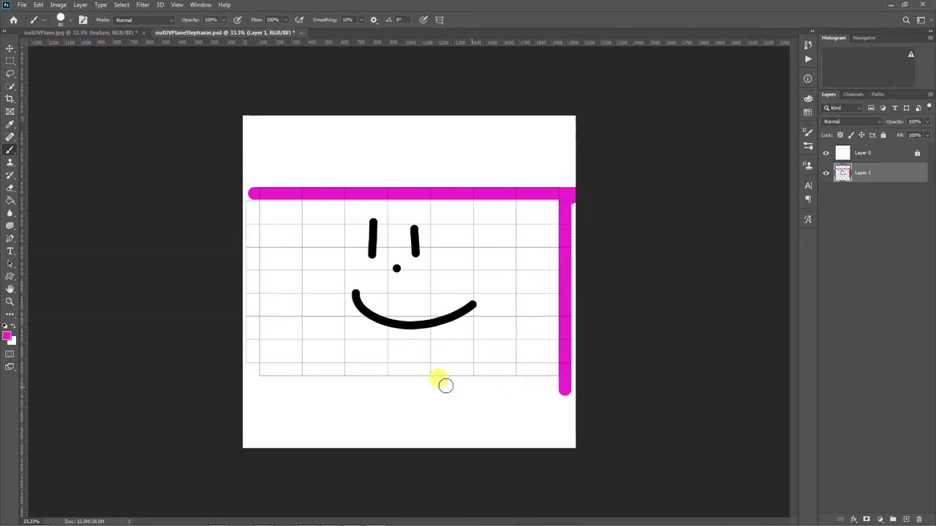
left_click(258, 370, "shift")
key("ctrl+z")
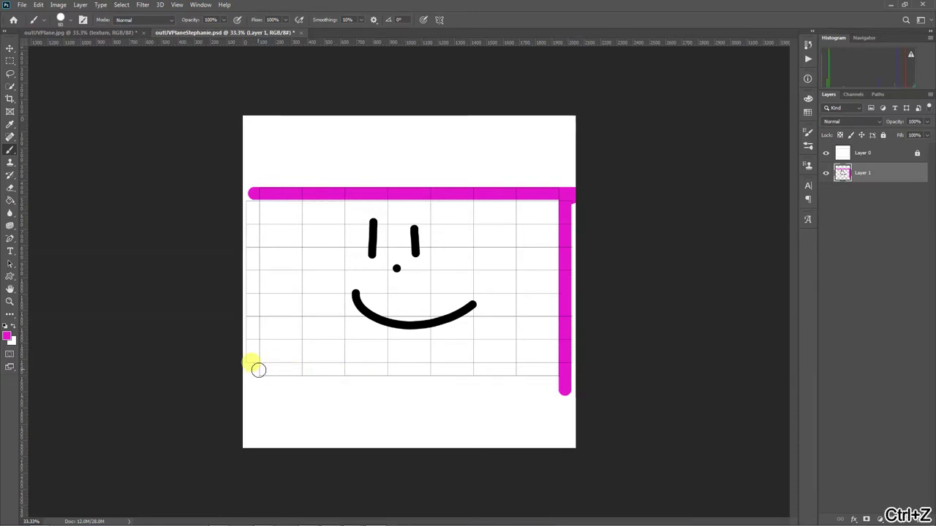
left_click_drag(259, 369, 568, 375)
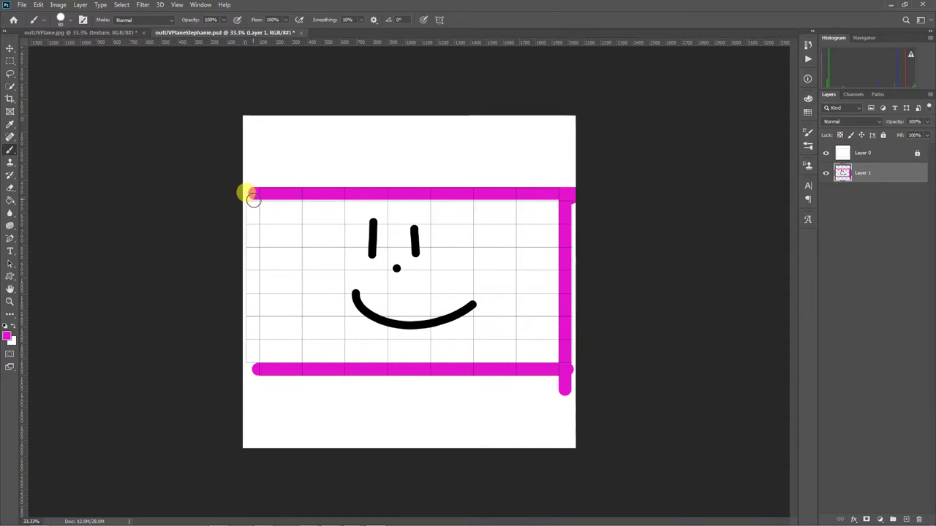
left_click_drag(251, 192, 240, 371)
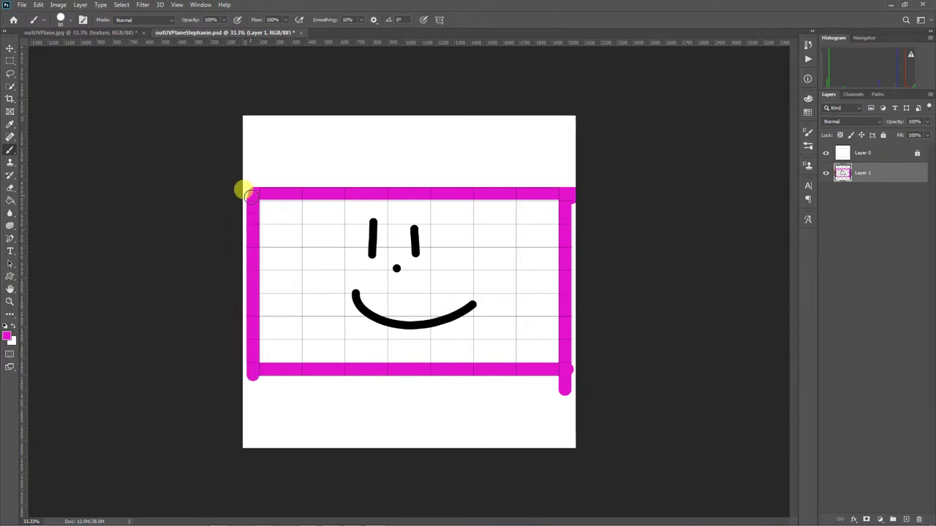
mouse_move(262, 194)
left_mouse_down()
mouse_move(575, 206)
mouse_move(526, 202)
left_mouse_up()
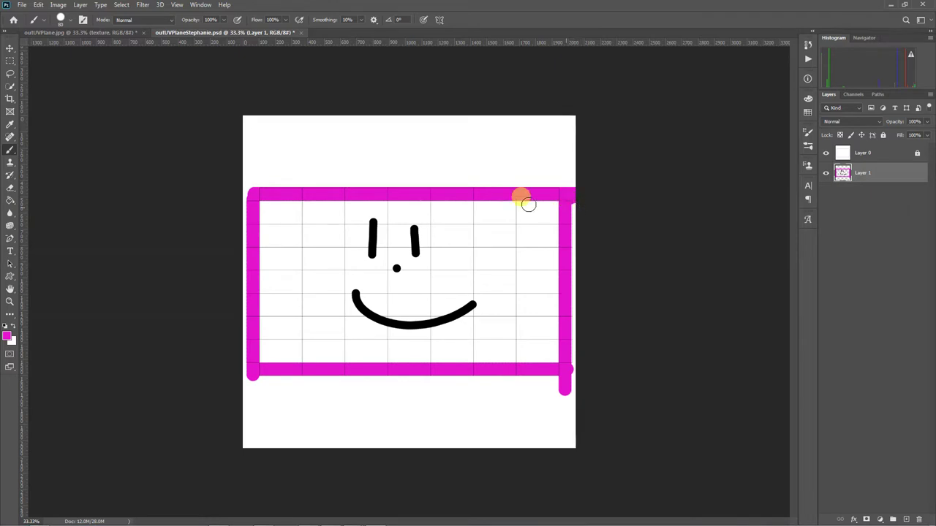
left_click(9, 339)
Step: Pick blue (#14a1e3) and paint wavy blue lines above and below the magenta frame
left_click(477, 162)
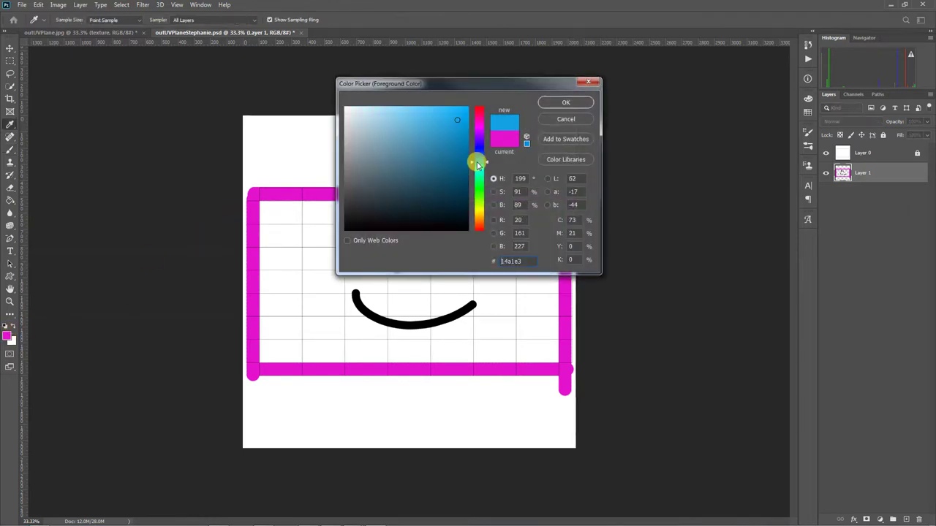
left_click(544, 101)
mouse_move(287, 139)
left_mouse_down()
mouse_move(348, 132)
mouse_move(434, 153)
mouse_move(536, 141)
left_mouse_up()
mouse_move(252, 413)
left_mouse_down()
mouse_move(327, 400)
mouse_move(543, 408)
left_mouse_up()
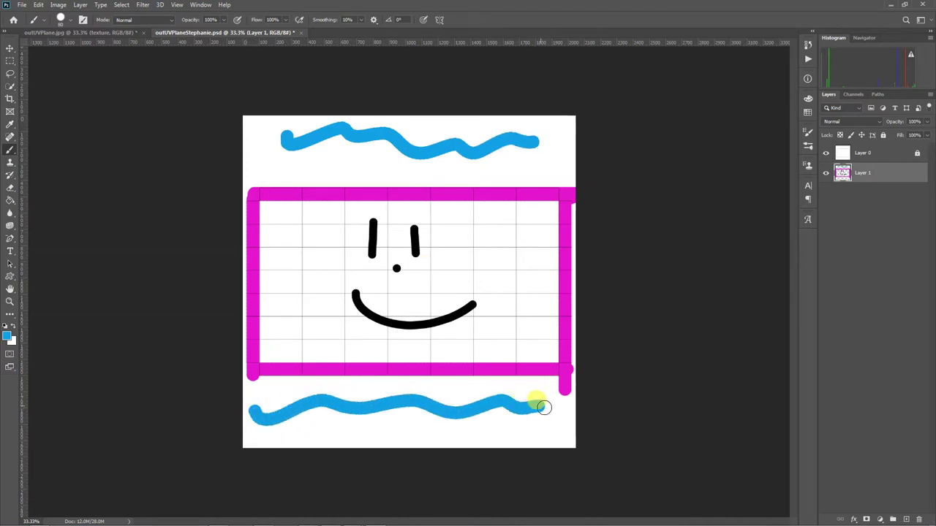
left_click(9, 48)
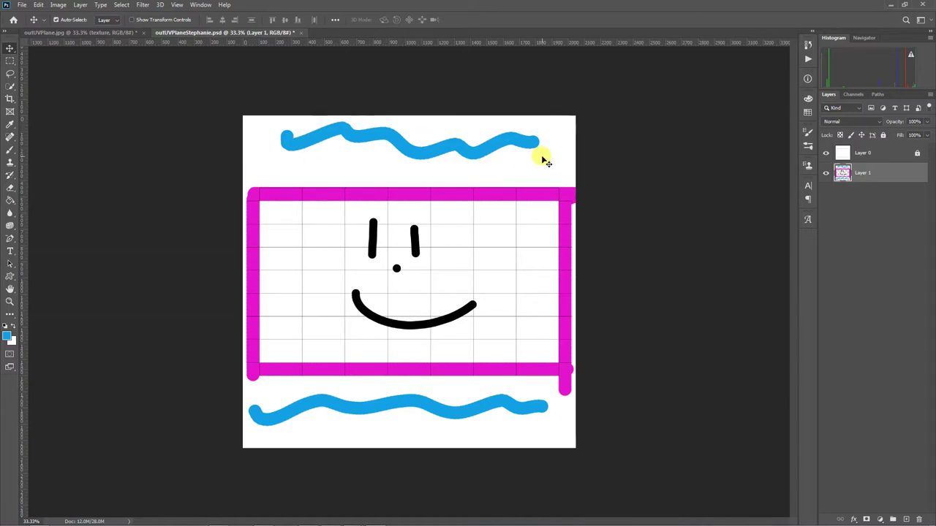
Step: Sample the frame's magenta and thicken the right, left and top borders to the canvas edge
key("i")
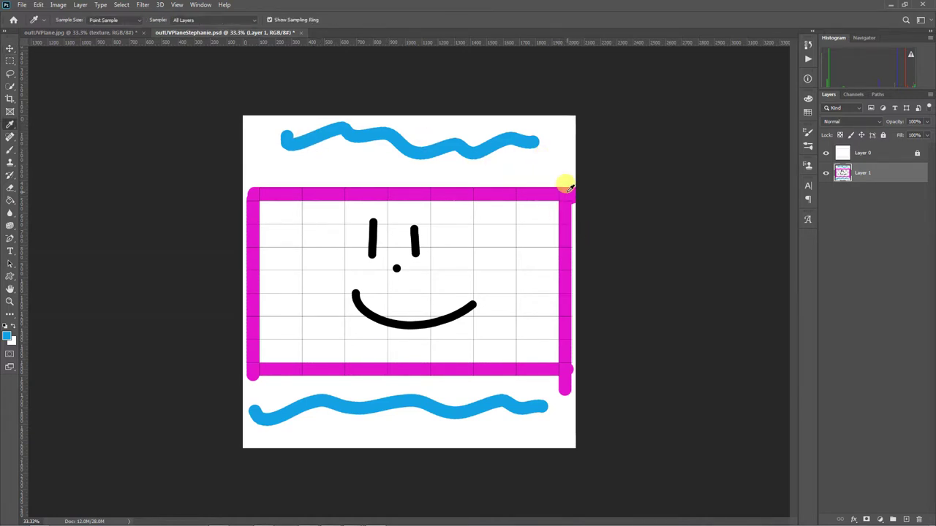
left_click(568, 187)
key("b")
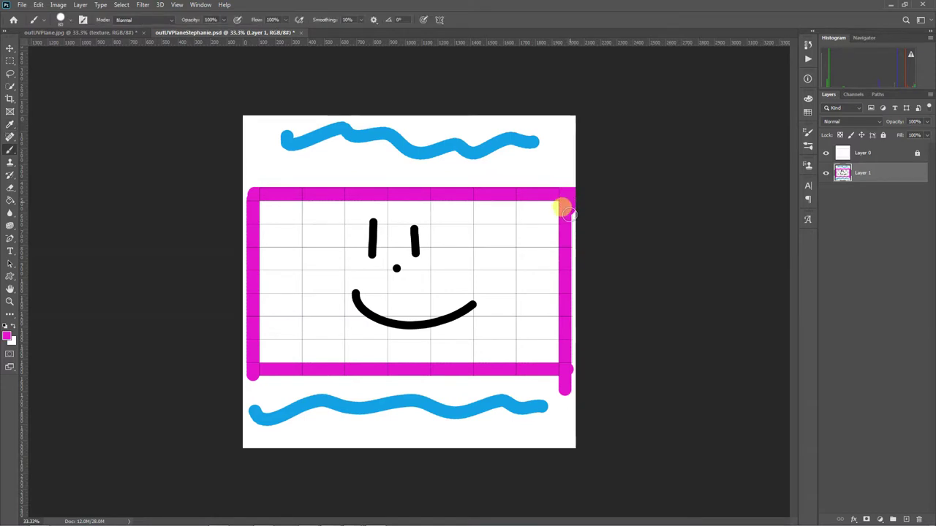
left_click_drag(568, 213, 563, 399)
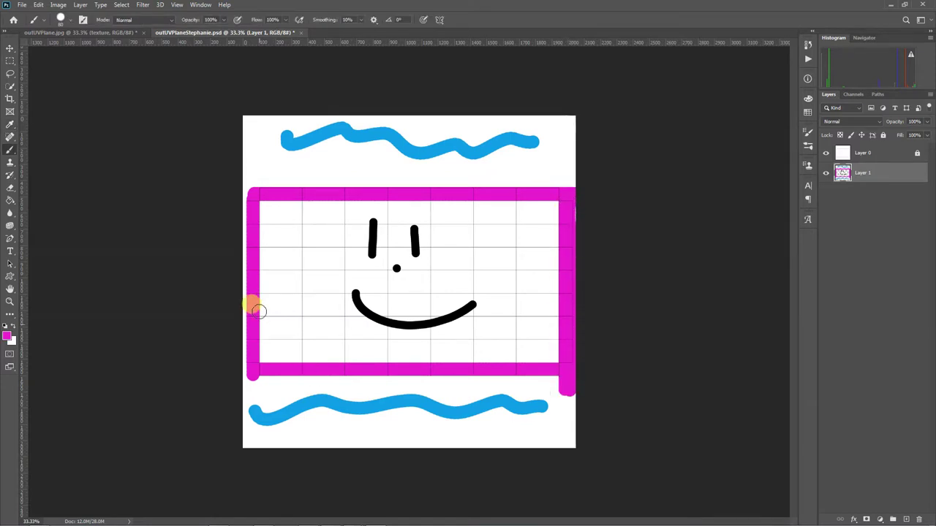
left_click(245, 193, "shift")
key("ctrl+z")
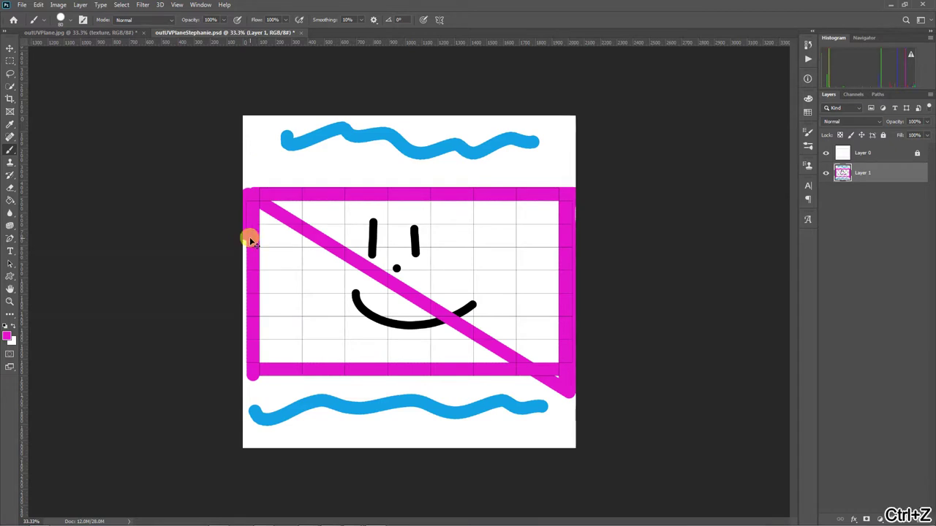
mouse_move(237, 188)
left_mouse_down()
mouse_move(241, 384)
mouse_move(278, 375)
mouse_move(558, 368)
left_mouse_up()
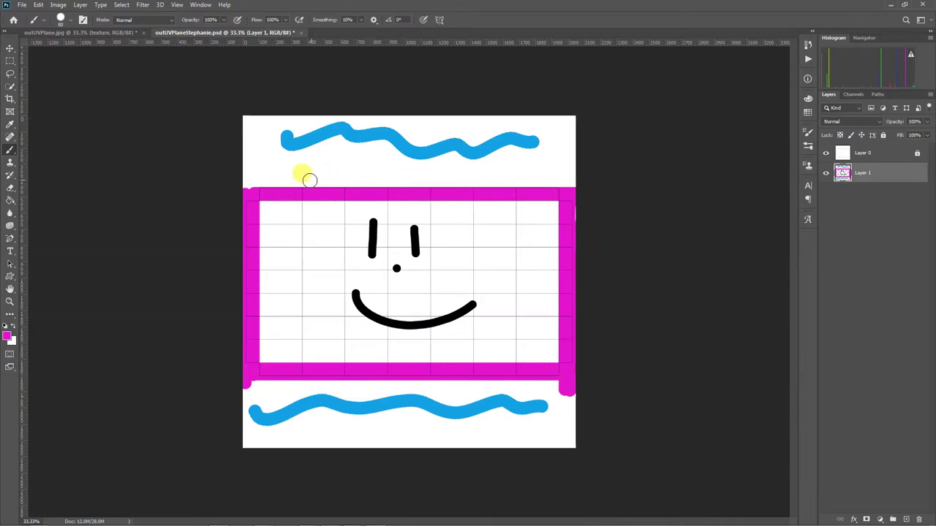
left_click(247, 184, "shift")
key("ctrl+z")
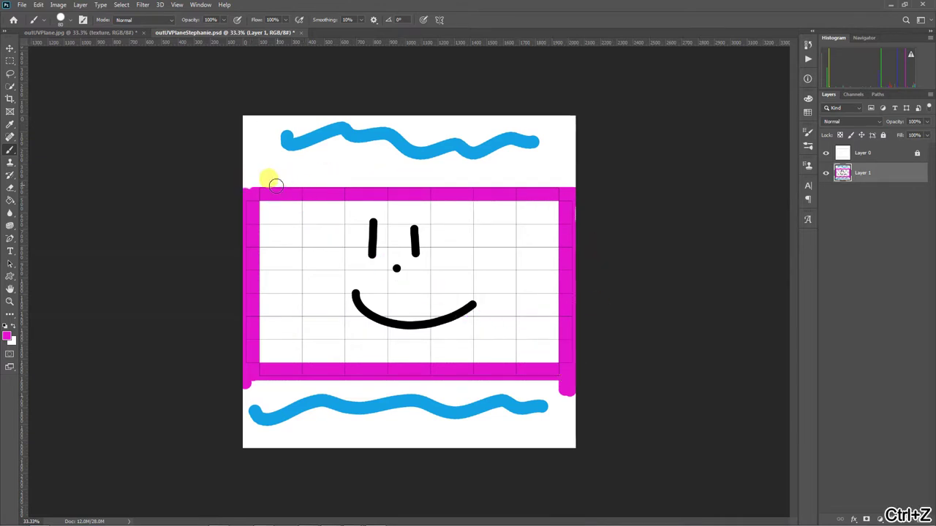
left_click_drag(245, 183, 577, 192)
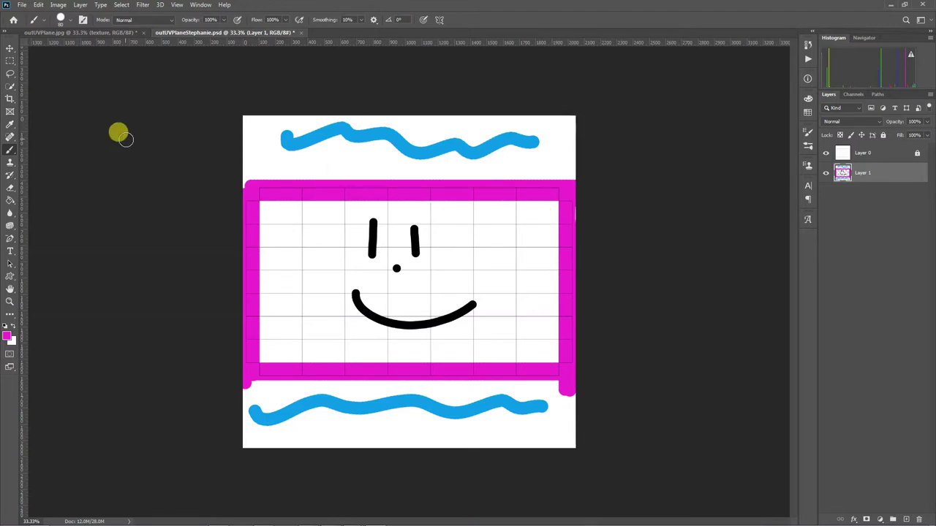
Step: Move the painted Layer 1 to align it over the UV snapshot
key("v")
left_click(263, 199)
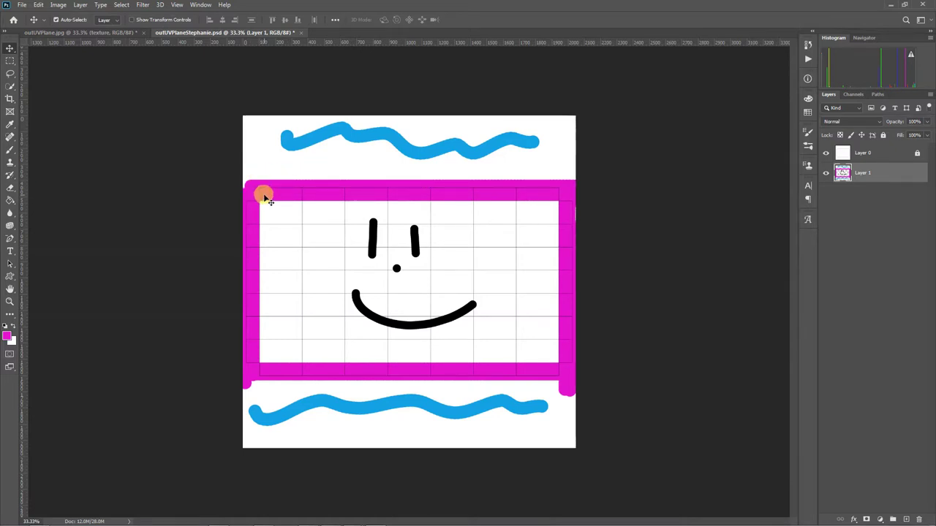
left_click(251, 393)
Step: Back in Maya, zoom the UV layout and select an edge inside the wall's UV shell
mouse_move(352, 520)
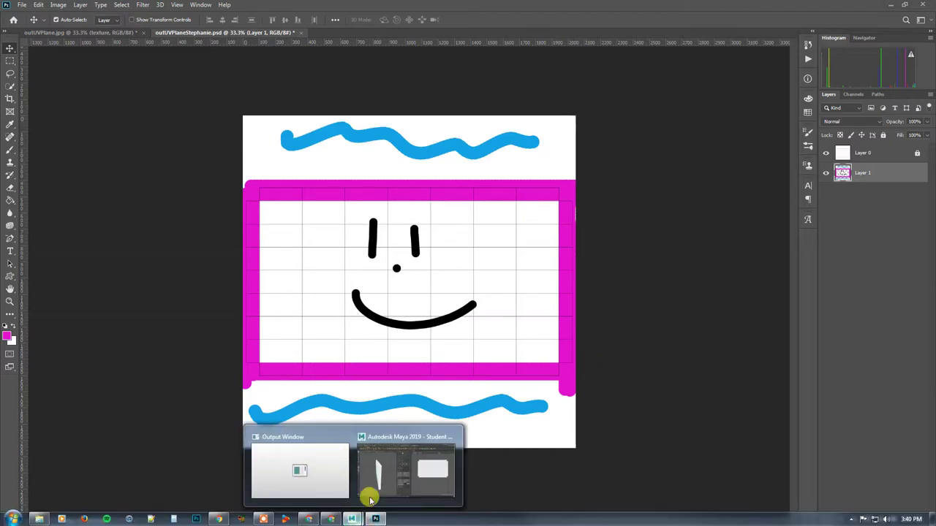
left_click(375, 486)
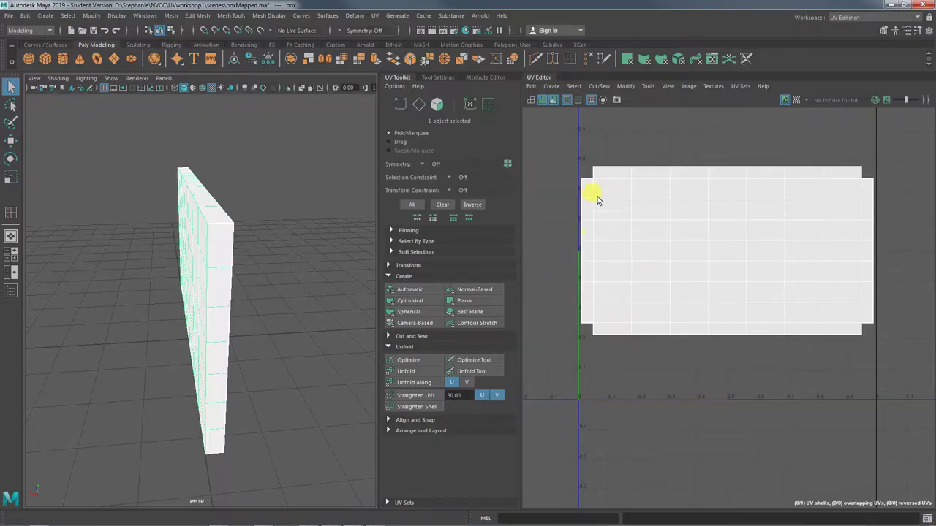
scroll(621, 198, "up", 4)
right_click(600, 166)
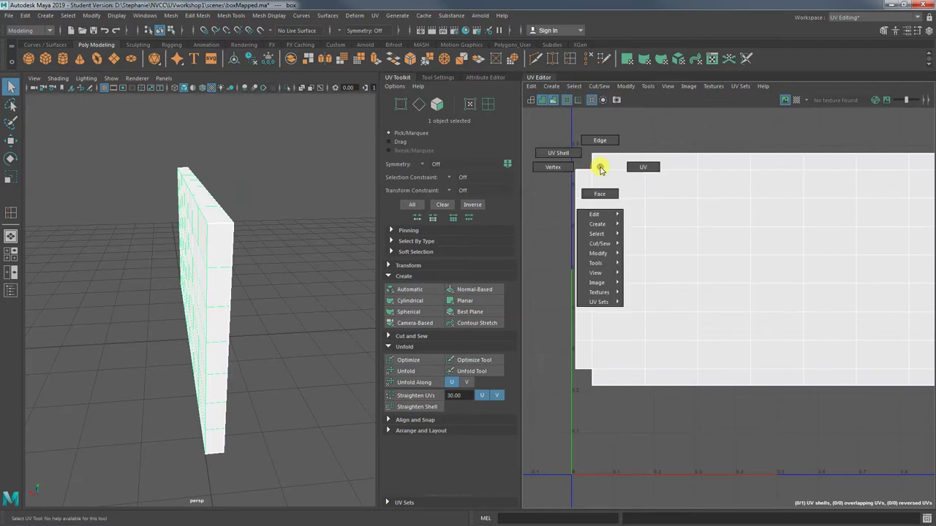
left_click(636, 168)
left_click(593, 168)
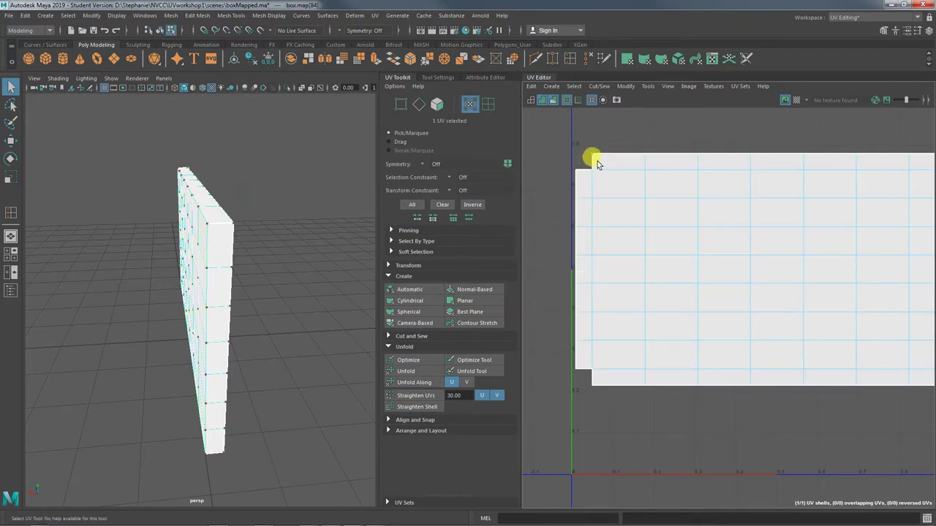
right_click(618, 168)
left_click(619, 144)
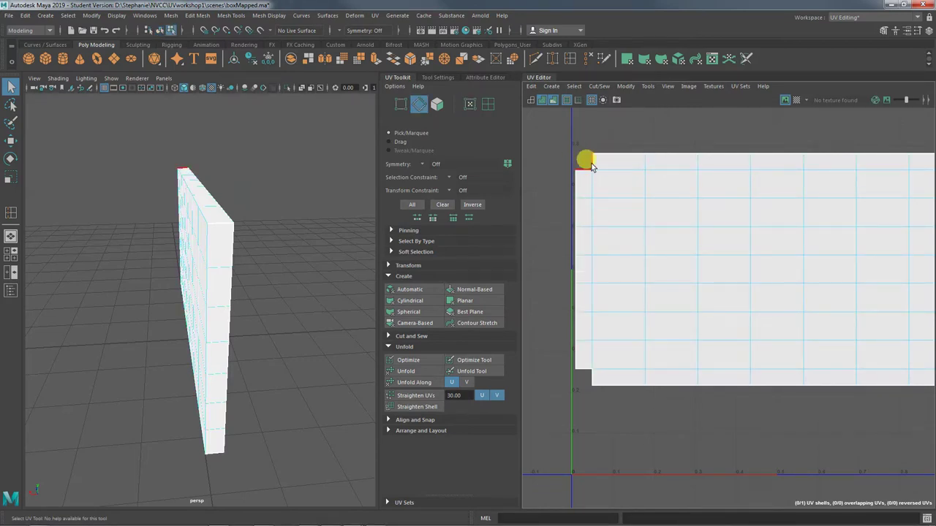
left_click_drag(593, 167, 649, 222)
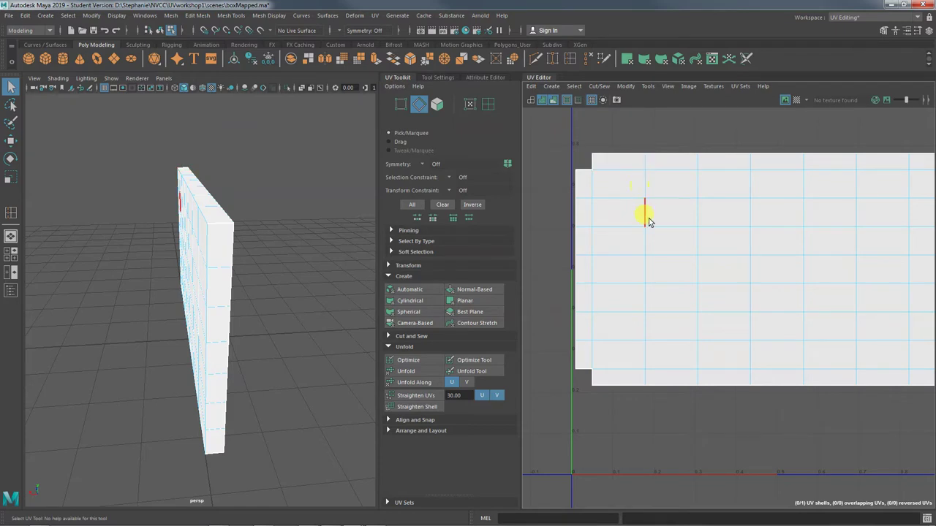
Step: Inspect the wall's edges, selecting an edge loop and the shell's top-left edge, then clearing them
left_click(223, 225)
left_click_drag(218, 250, 249, 273)
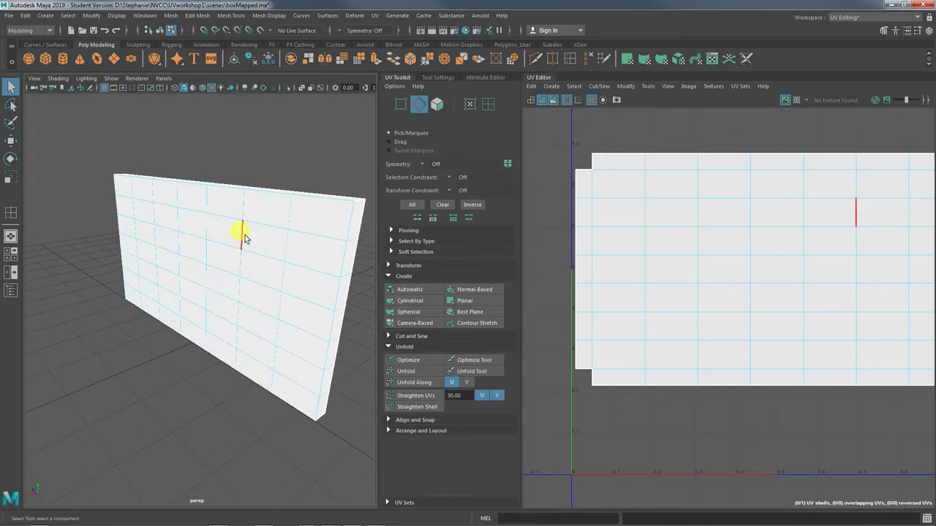
double_click(188, 283)
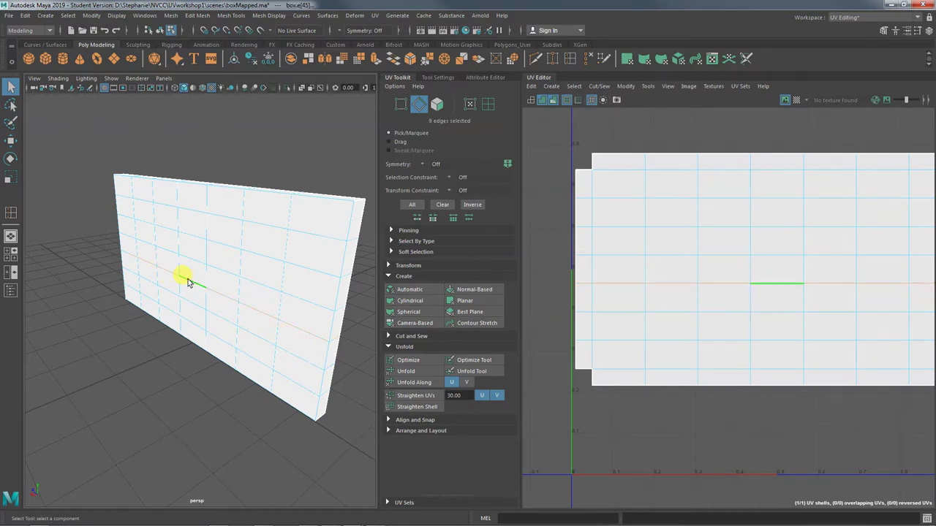
left_click(658, 449)
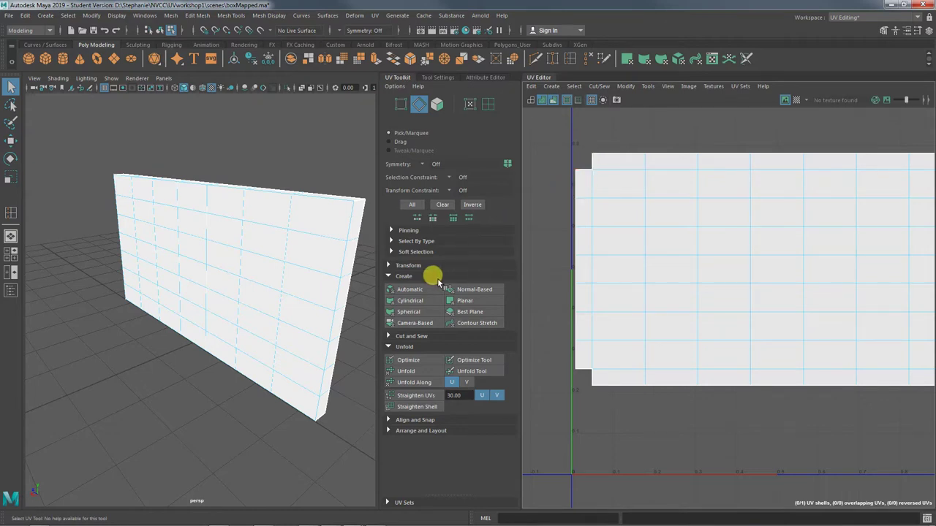
left_click_drag(170, 384, 307, 376)
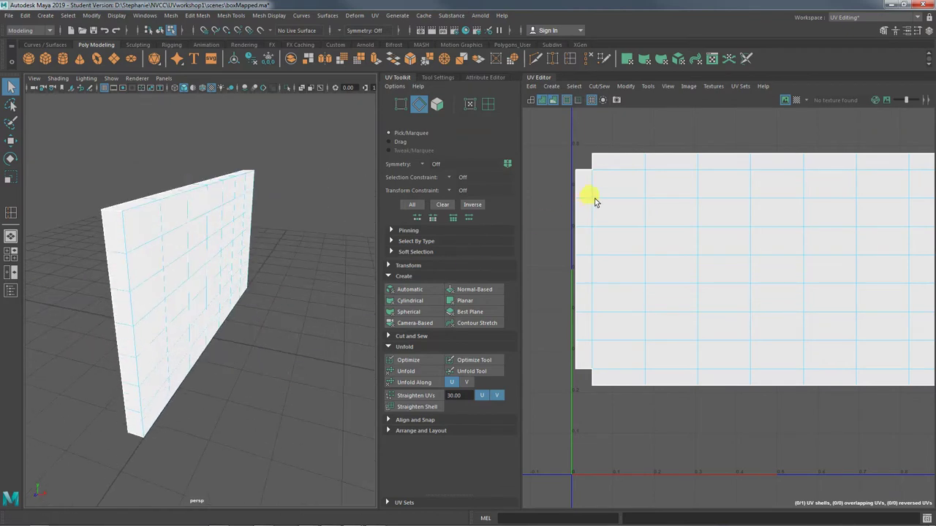
left_click(596, 164)
left_click_drag(592, 164, 596, 166)
left_click(576, 134)
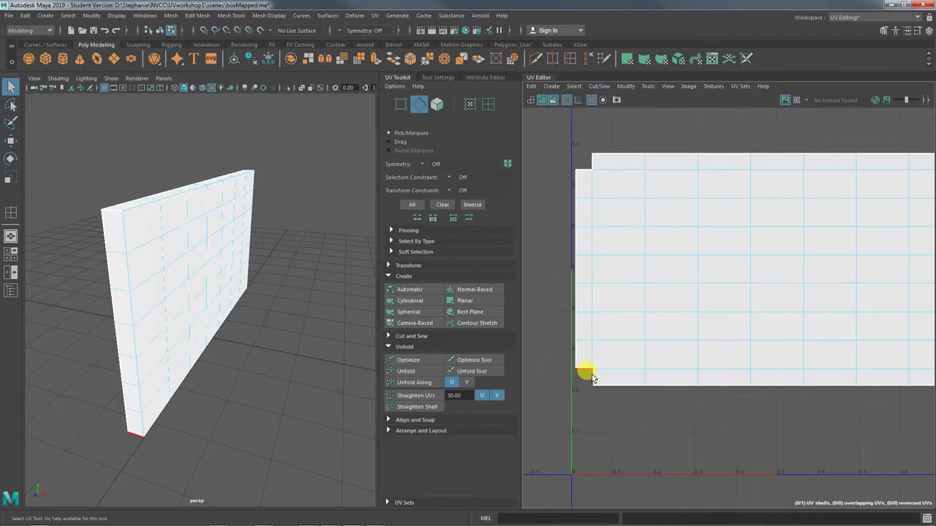
Step: Select the shell's top-left corner UV and drag it to fill the notch
right_click(592, 157)
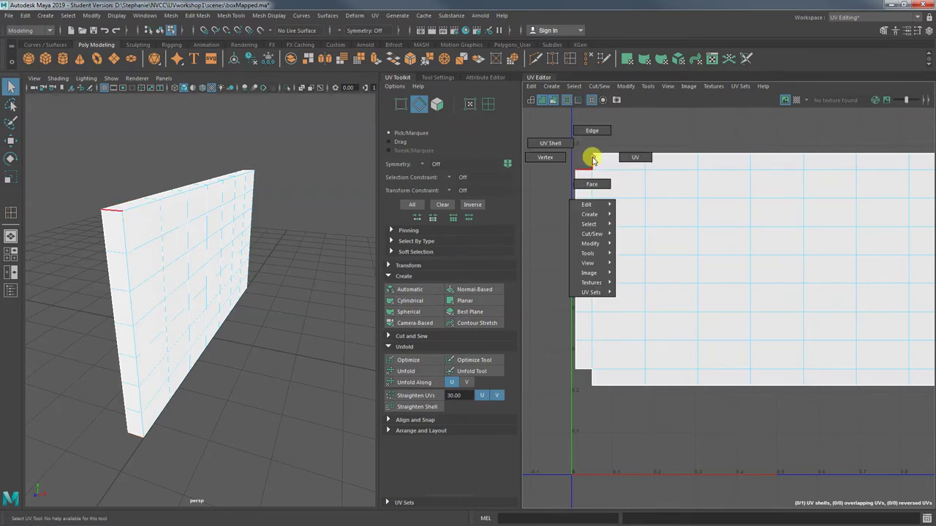
left_click(634, 157)
left_click(592, 156)
key("w")
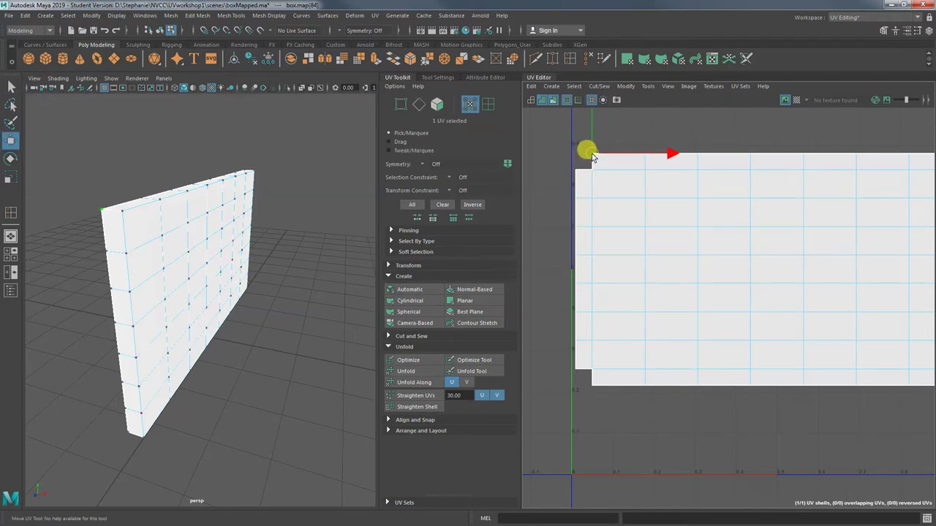
mouse_move(580, 150)
left_mouse_down()
mouse_move(578, 168)
mouse_move(583, 159)
mouse_move(575, 153)
left_mouse_up()
left_click(644, 214)
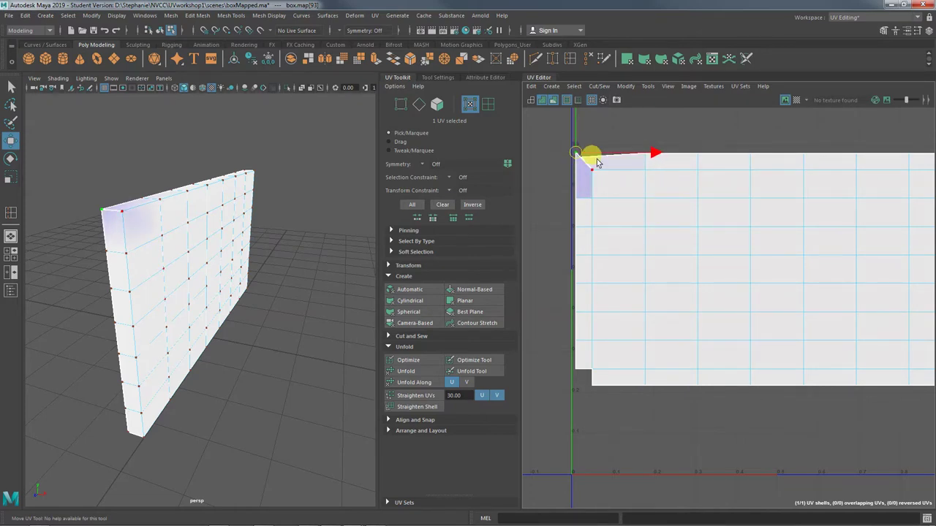
Step: Select the shell and nearby corner UVs, then undo the last two UV edits
double_click(577, 155)
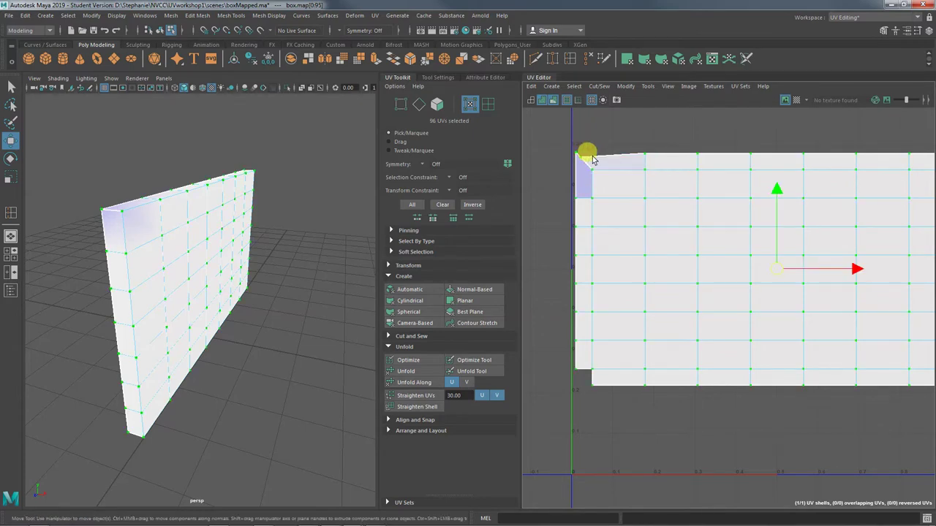
left_click(580, 158)
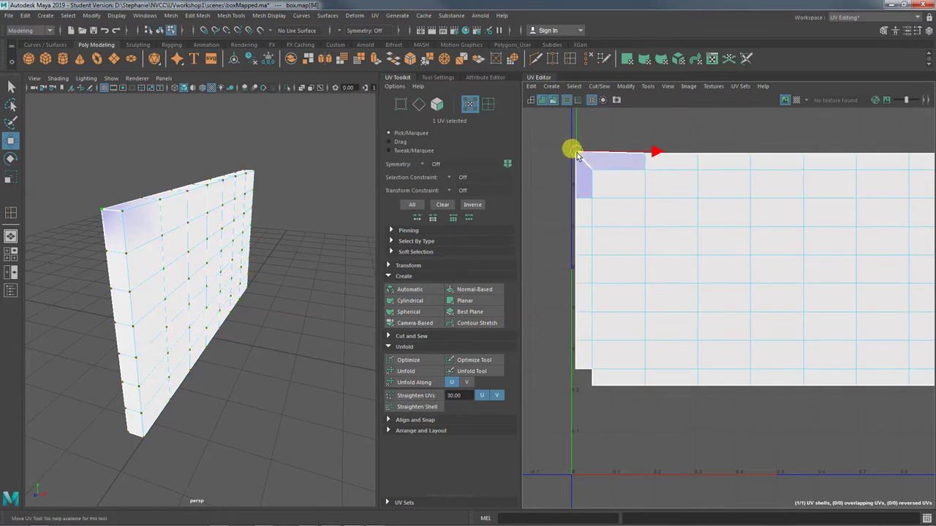
left_click(588, 199)
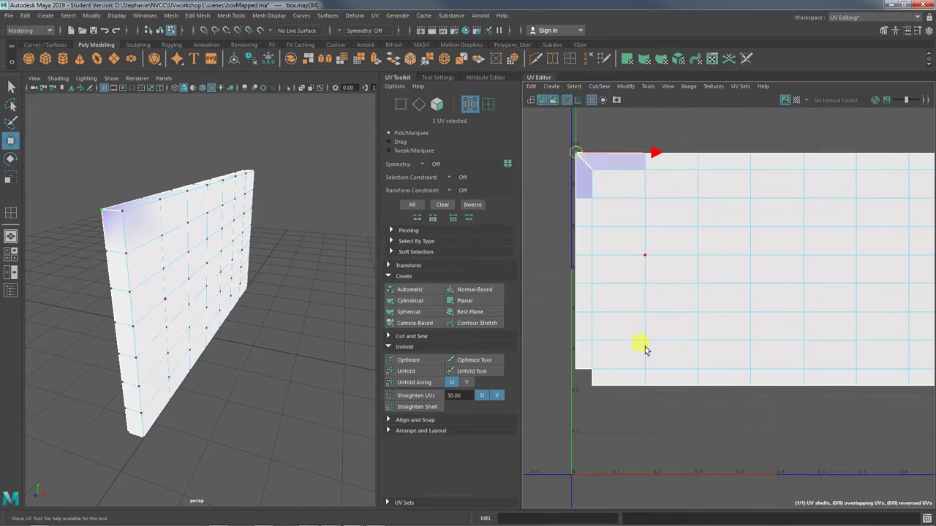
key("ctrl+z")
key("ctrl+z")
key("ctrl+z")
key("ctrl+z")
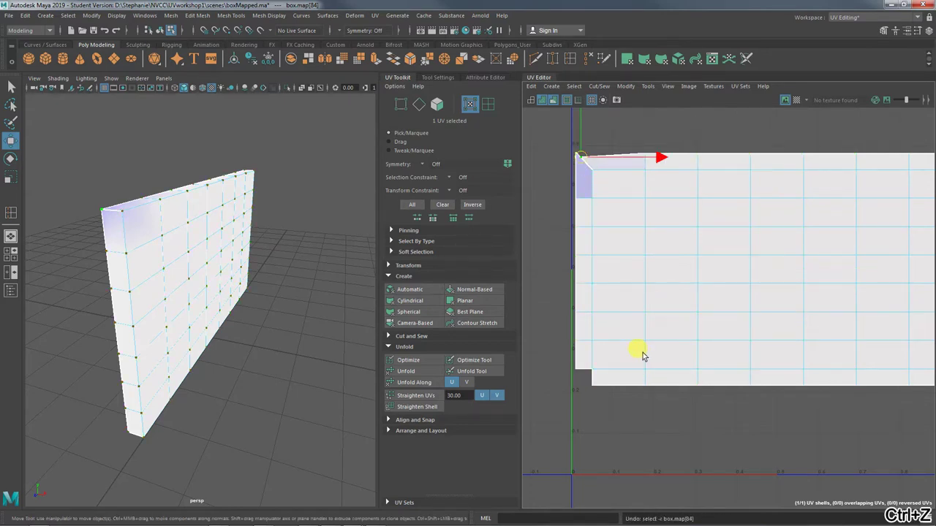
key("ctrl+z")
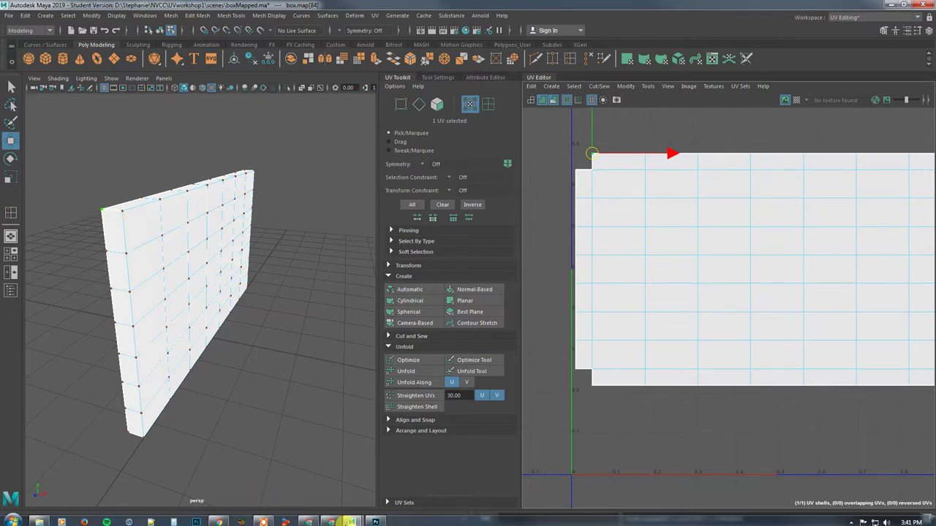
left_click(376, 519)
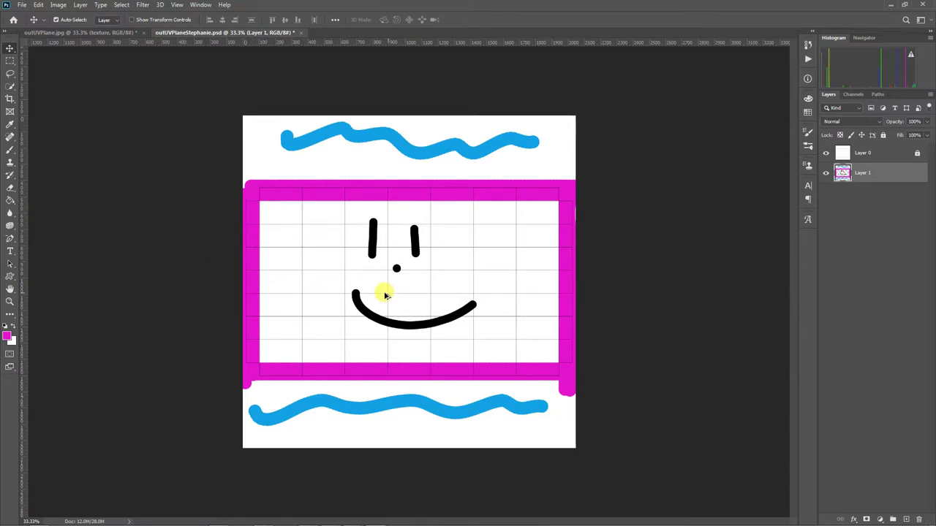
Step: Zoom in on the texture's top-left corner and keep magenta as the foreground colour
key("ctrl+plus")
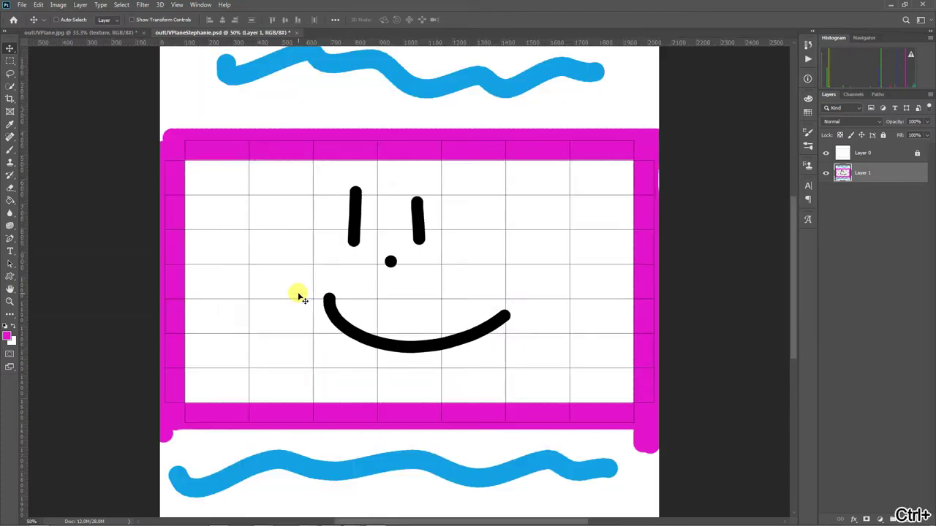
key("ctrl+plus")
key("ctrl+plus")
left_click_drag(168, 180, 479, 356)
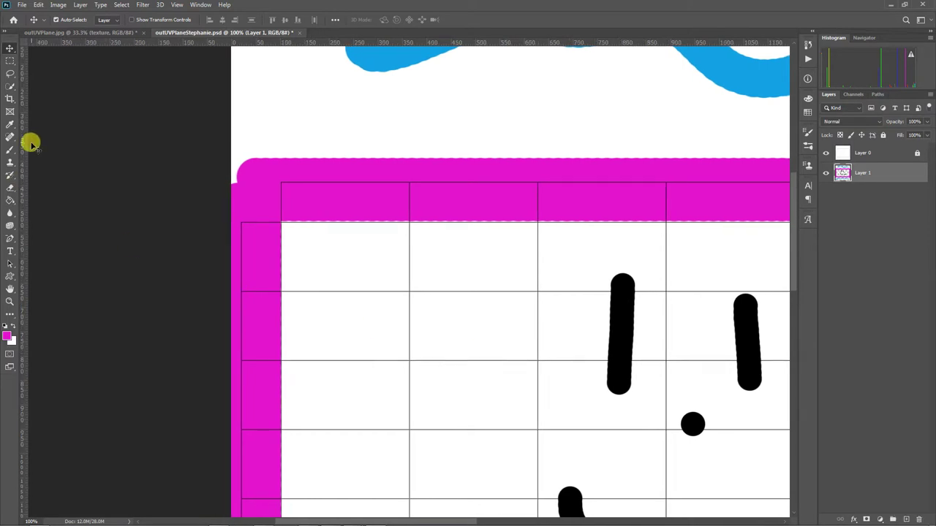
left_click(10, 124)
left_click(7, 337)
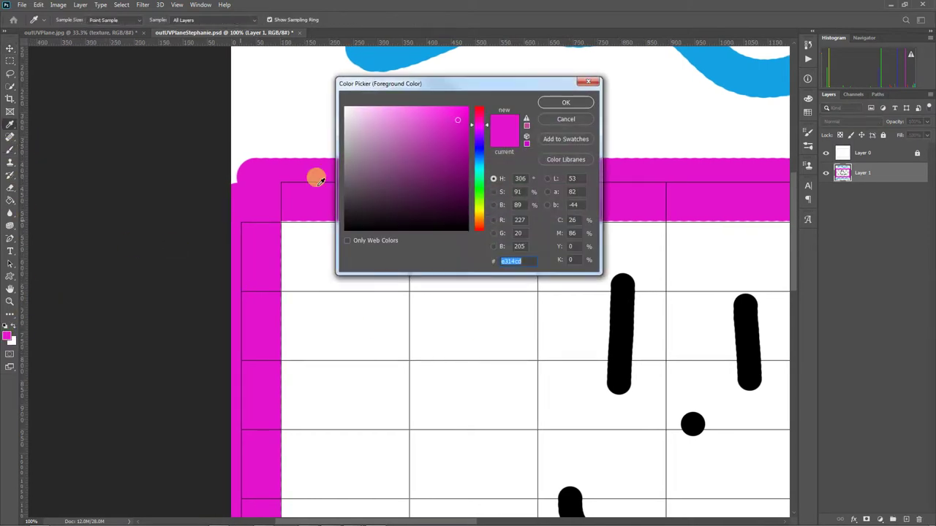
left_click(565, 103)
left_click(10, 150)
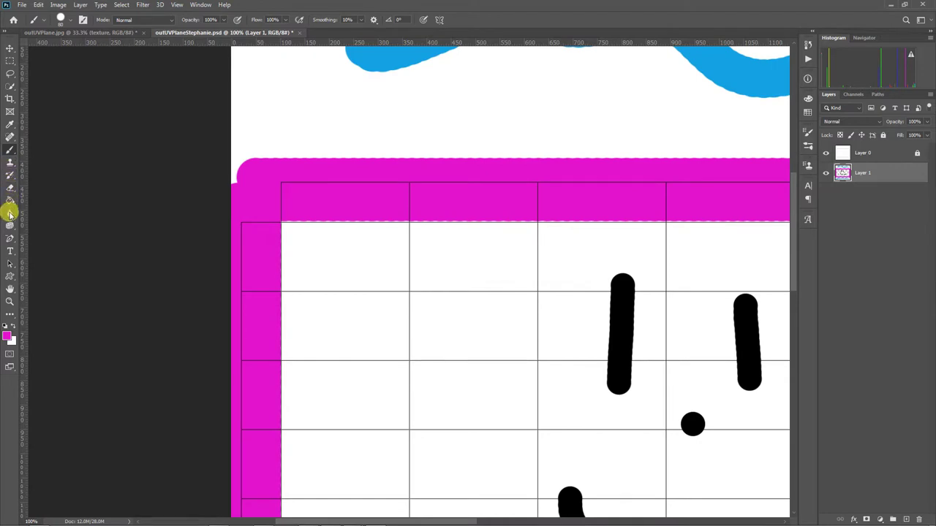
Step: Burn the frame's inner edge with a size-50 brush at 76% exposure, Shadows range
left_click_drag(10, 213, 37, 217)
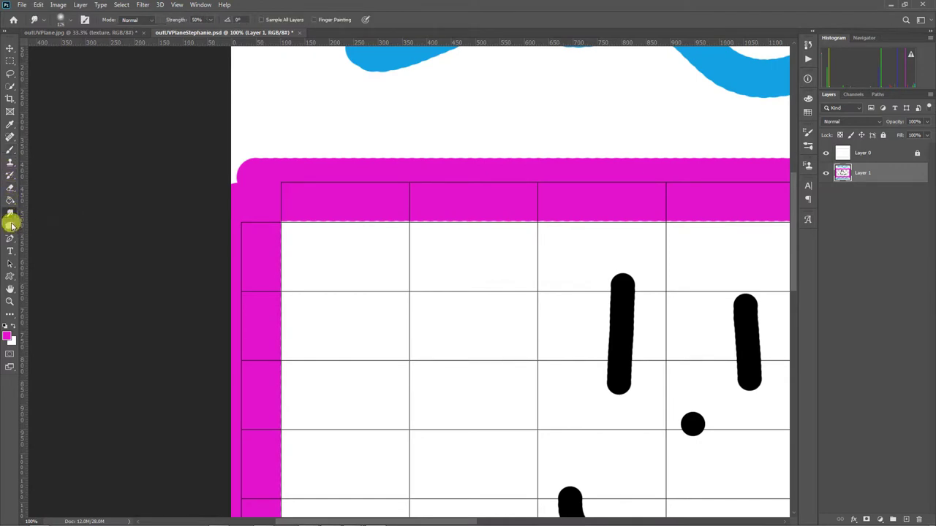
left_click(11, 226)
left_click(44, 234)
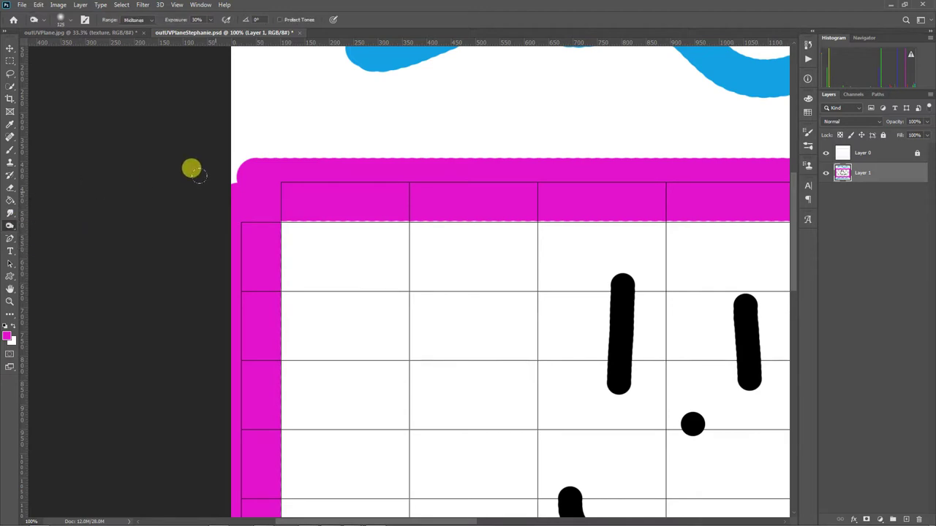
key("bracketleft")
key("bracketleft")
key("bracketleft")
key("bracketleft")
key("bracketleft")
key("bracketleft")
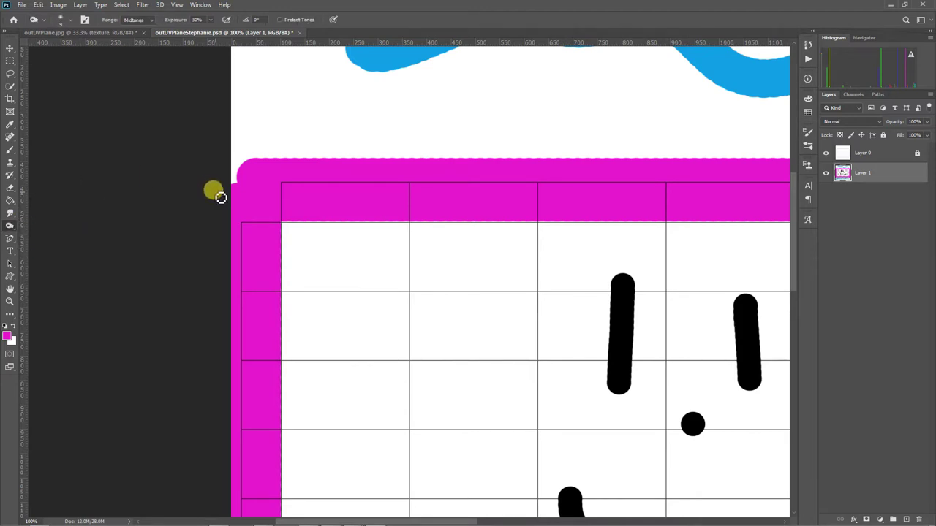
mouse_move(229, 183)
left_mouse_down()
mouse_move(289, 188)
mouse_move(287, 198)
left_mouse_up()
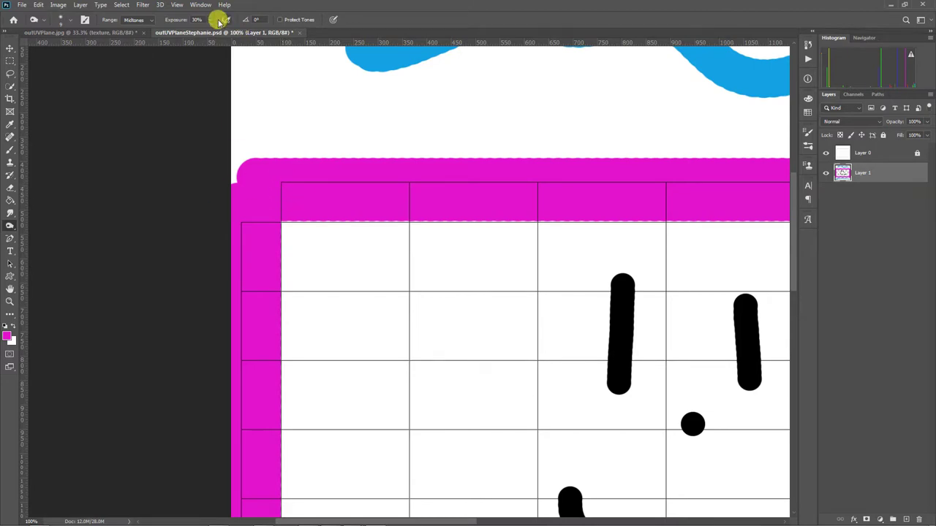
left_click_drag(216, 35, 229, 31)
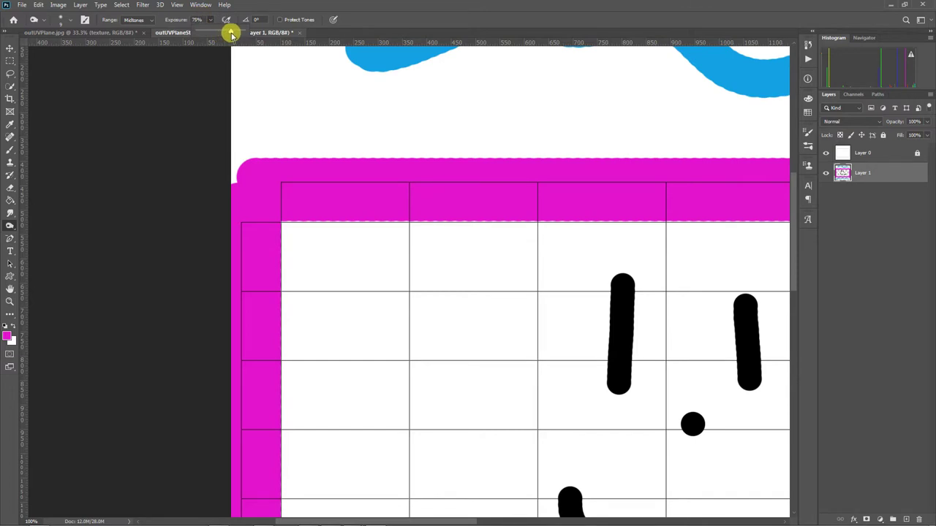
left_click_drag(286, 188, 288, 224)
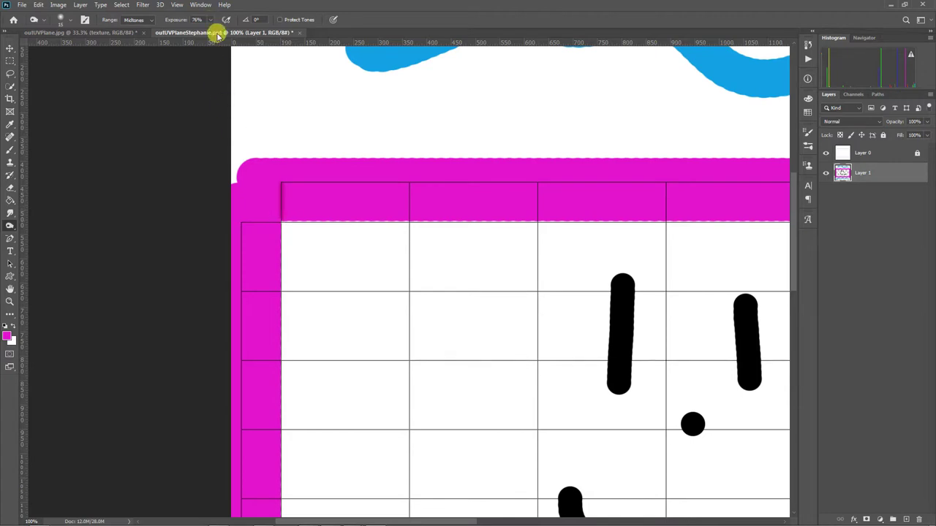
mouse_move(287, 192)
left_mouse_down()
mouse_move(289, 227)
mouse_move(287, 187)
mouse_move(288, 229)
mouse_move(243, 226)
mouse_move(292, 221)
left_mouse_up()
left_click(134, 20)
left_click(139, 32)
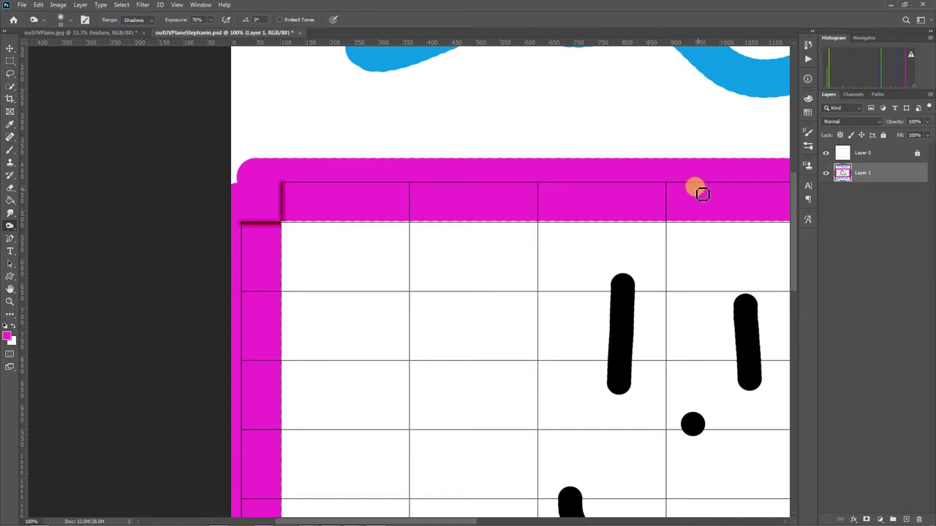
key("ctrl+minus")
key("ctrl+minus")
key("ctrl+minus")
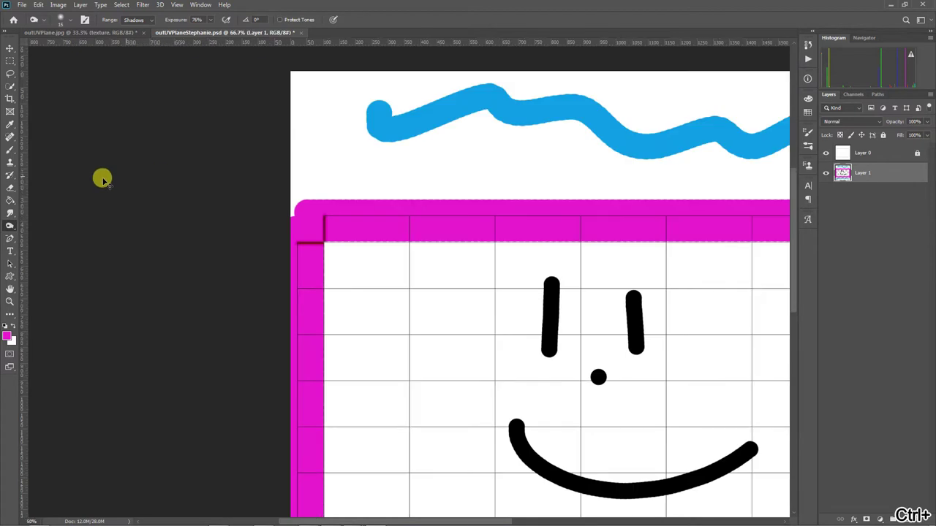
Step: Hide Layer 0's white background for transparency and save the PSD with Ctrl+S
left_click(293, 194)
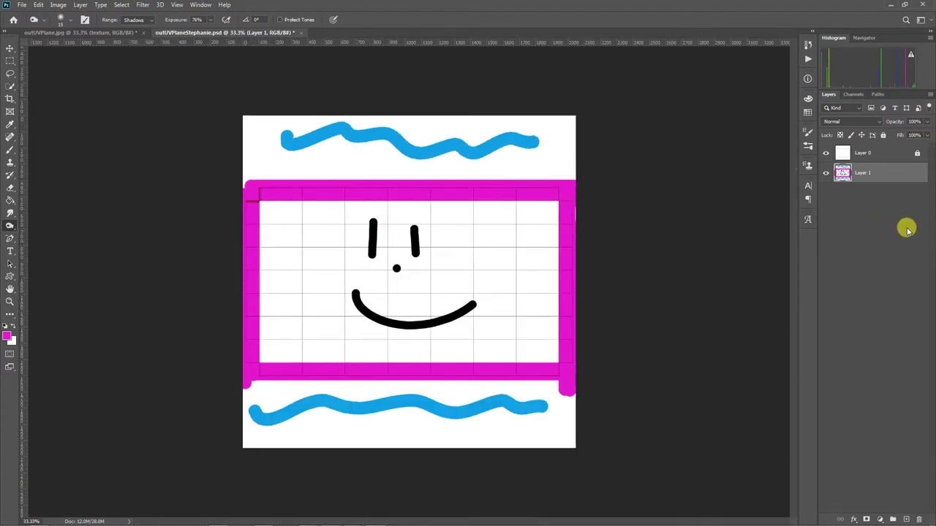
left_click(825, 153)
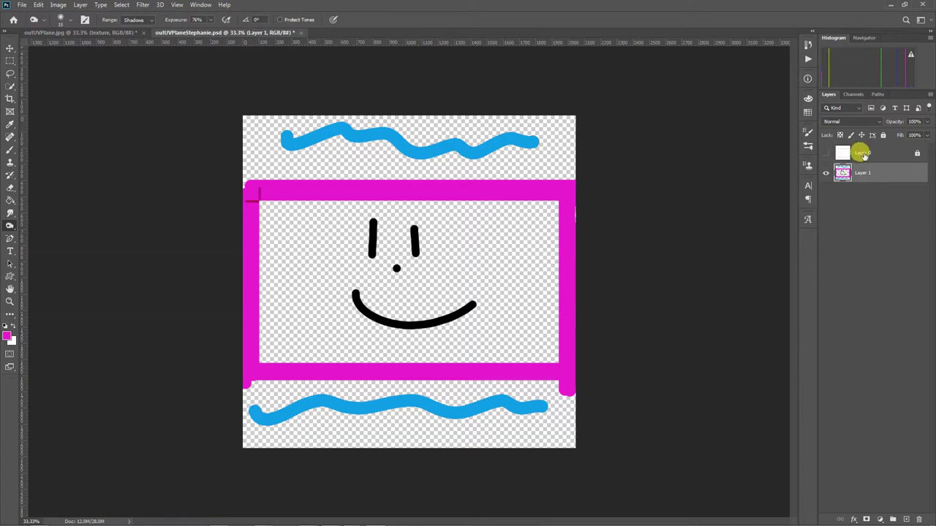
left_click(824, 153)
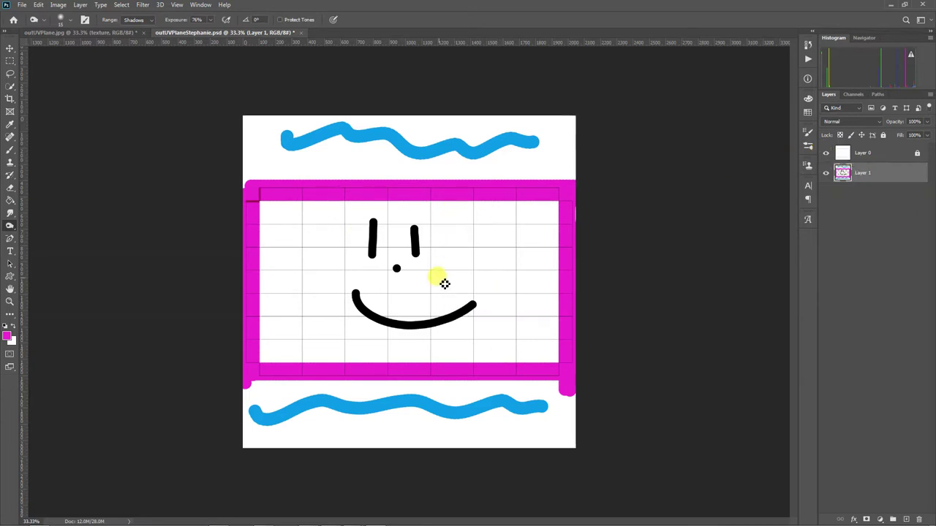
key("v")
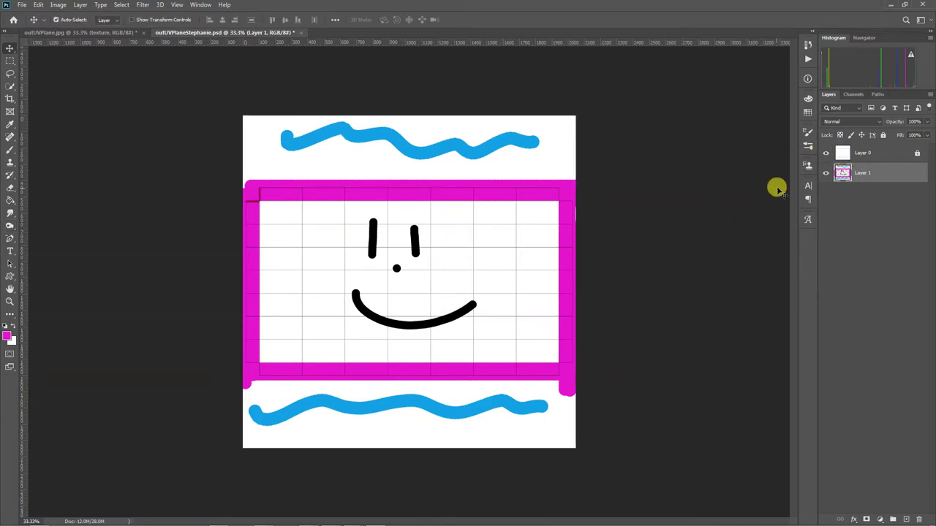
left_click(826, 153)
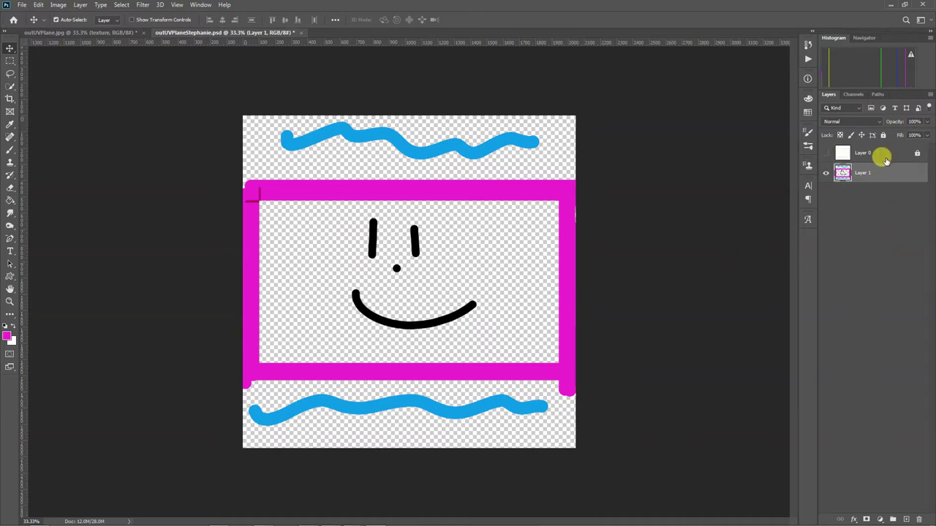
key("ctrl+s")
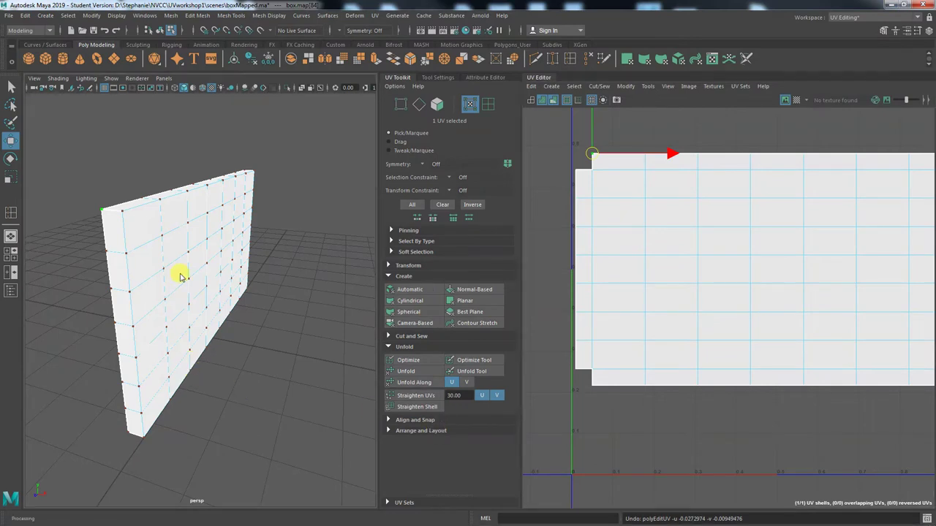
Step: Put the wall in Object Mode, switch to the Maya Classic workspace and show its boxShape attributes
right_click(183, 259)
left_click(196, 236)
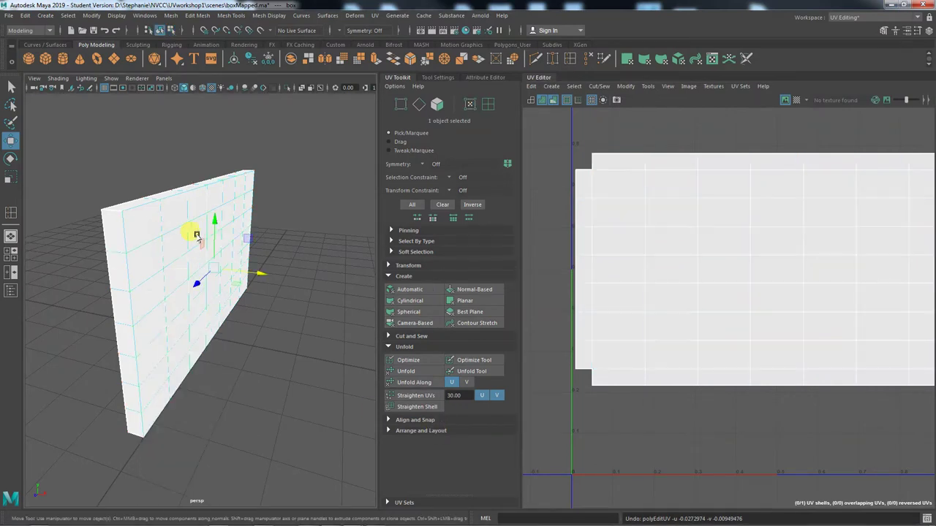
left_click(840, 18)
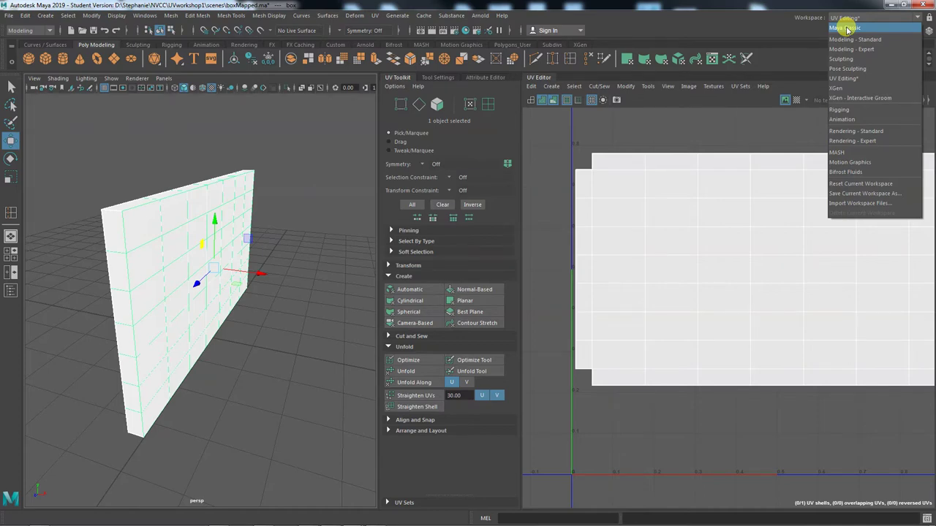
left_click(846, 29)
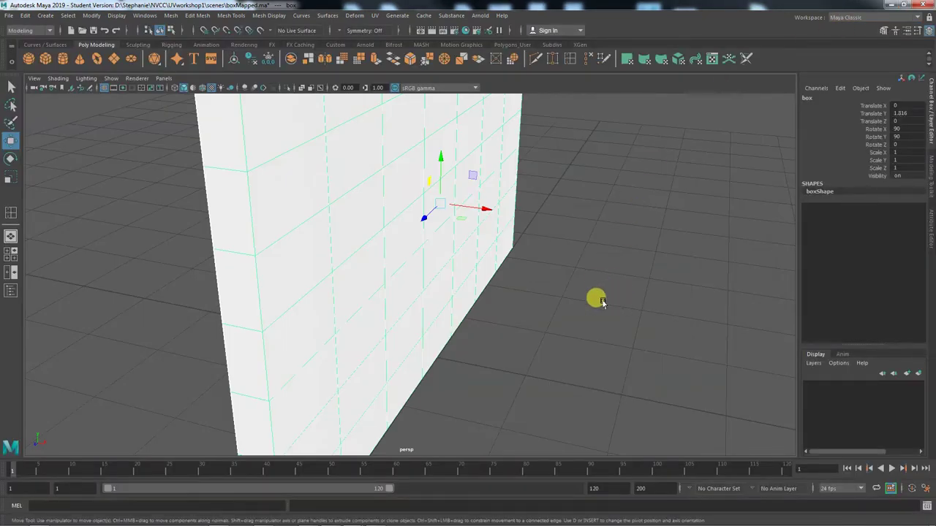
left_click_drag(601, 301, 554, 287)
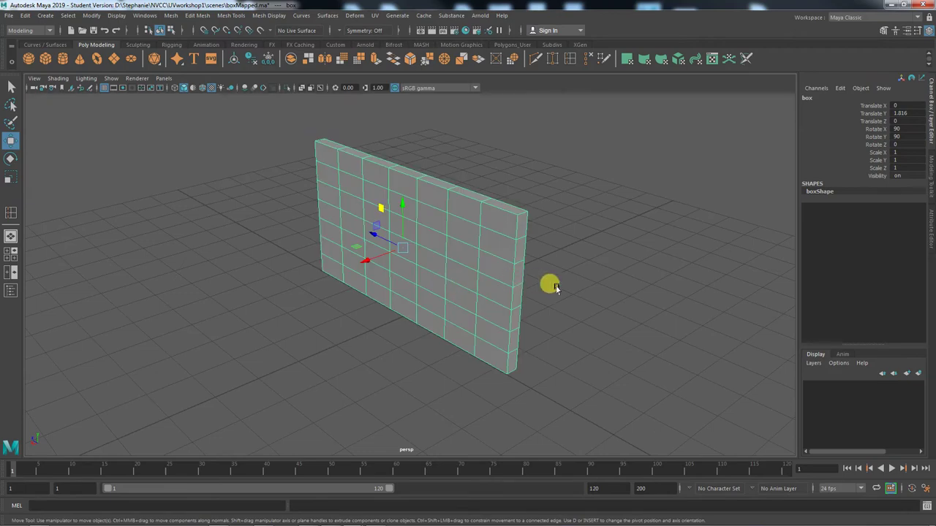
left_click_drag(402, 328, 503, 326)
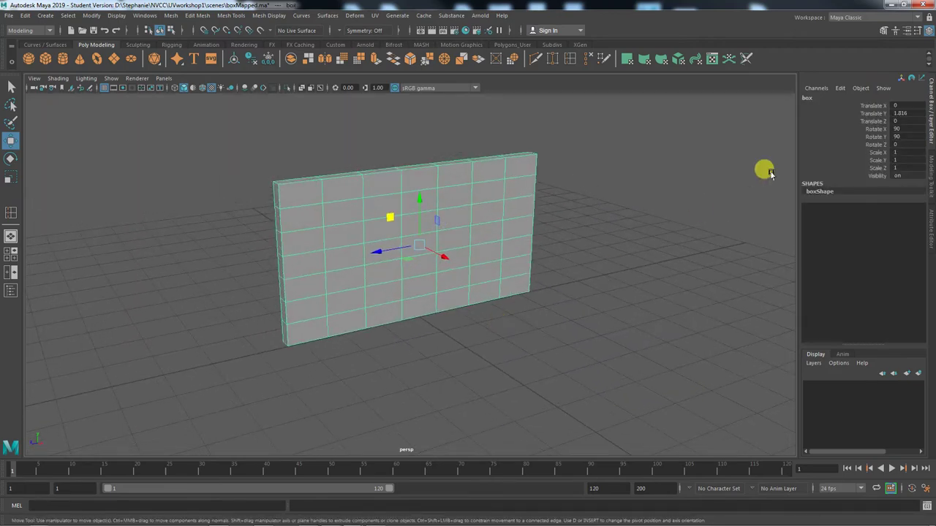
left_click(930, 228)
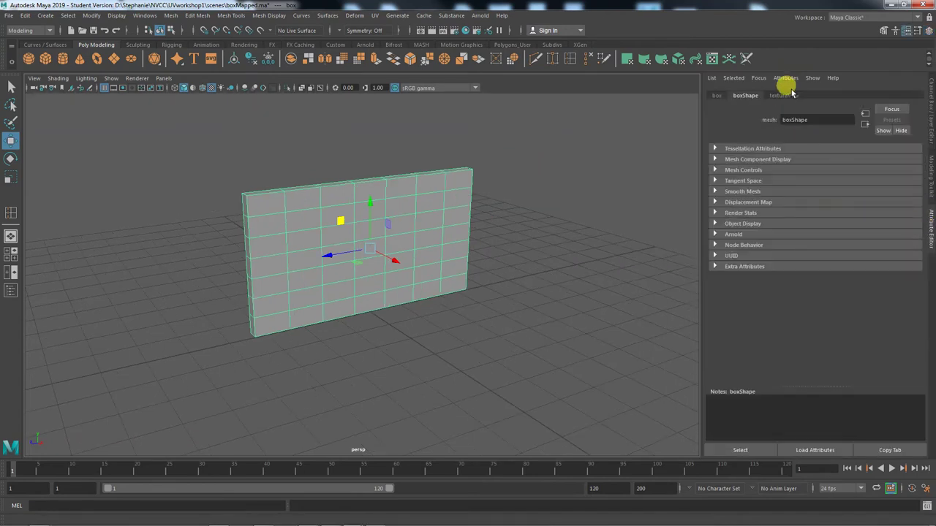
Step: Show the wall's textureMap Lambert attributes, briefly opening and closing Assign New Material
left_click(783, 95)
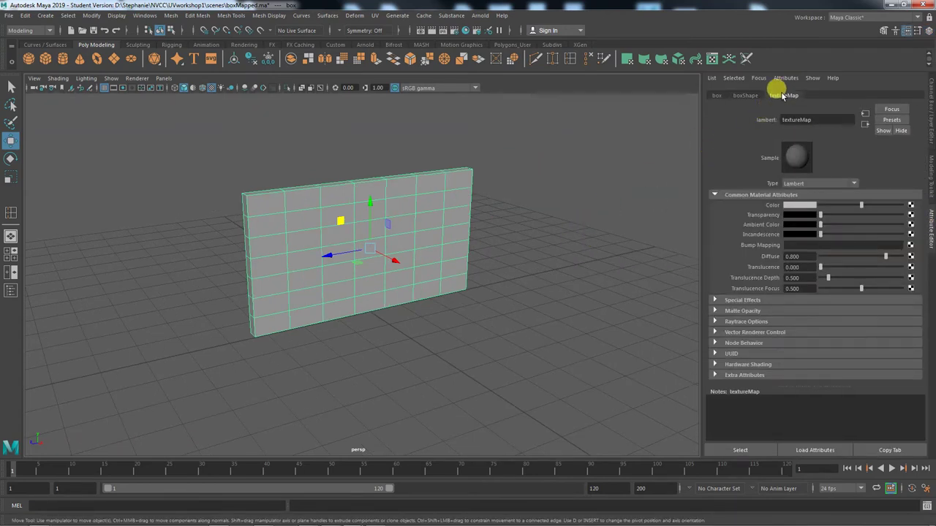
right_click(410, 183)
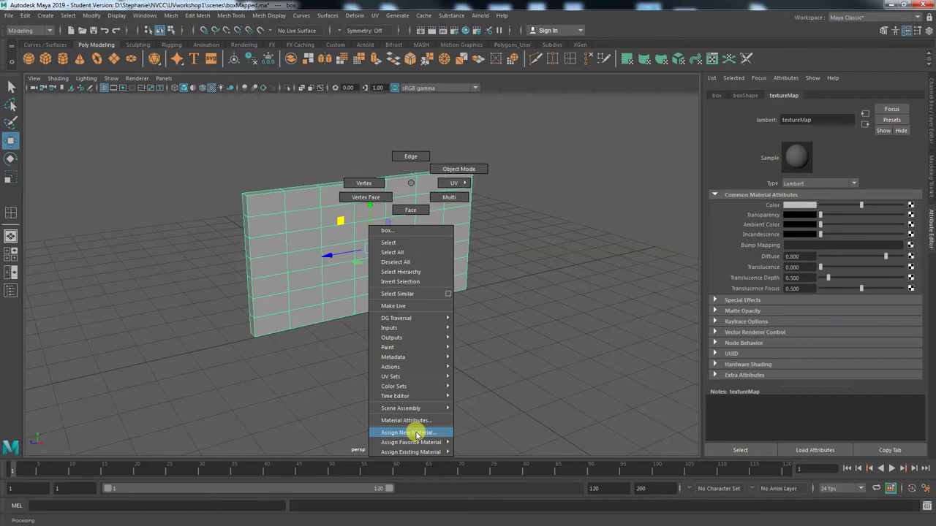
left_click(417, 435)
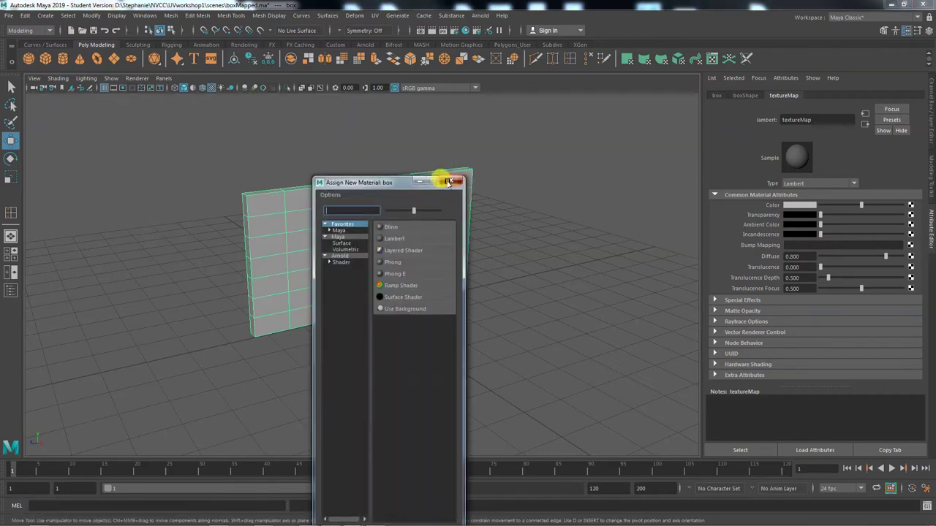
left_click(457, 177)
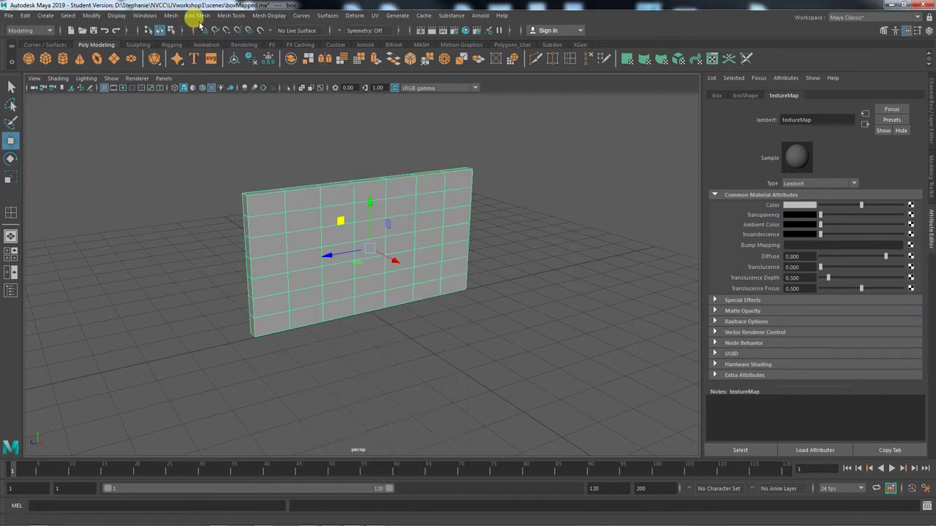
Step: Open the Hypershade from Rendering Editors, then minimize its window
left_click(148, 14)
mouse_move(164, 79)
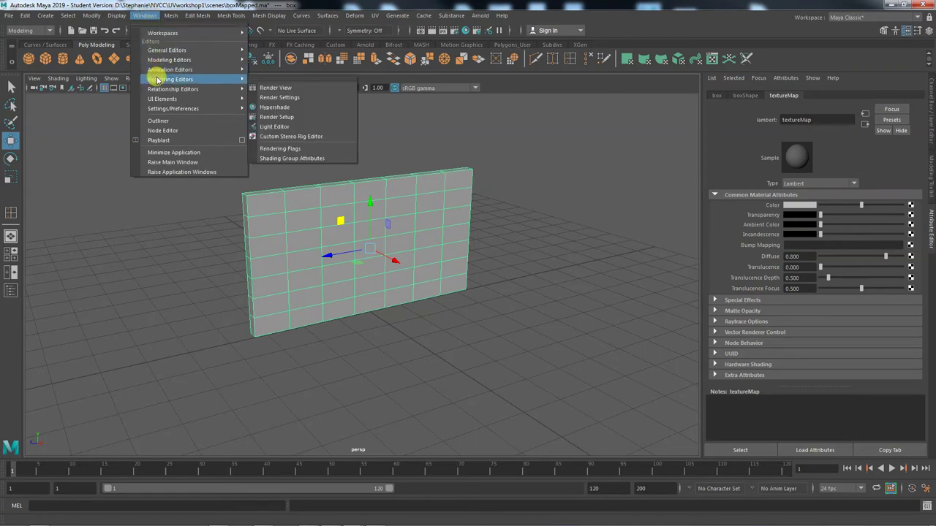
left_click(297, 108)
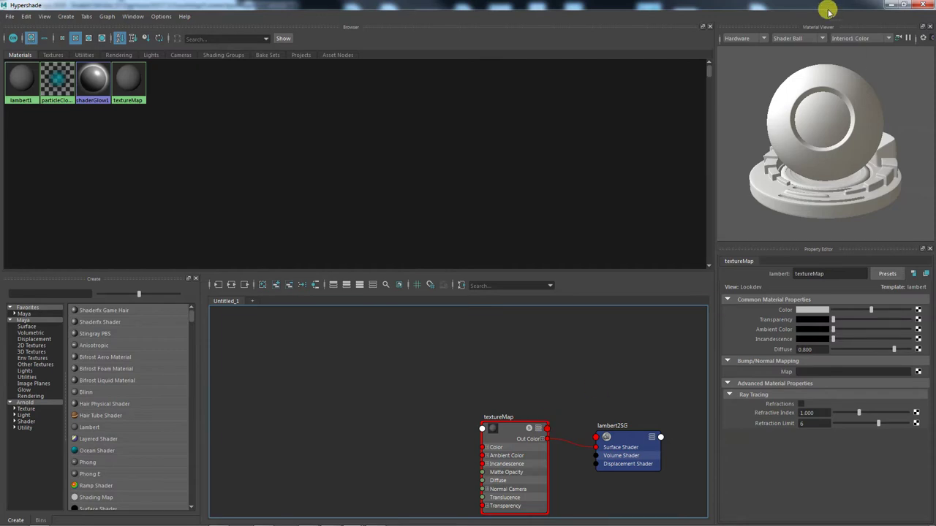
left_click(892, 5)
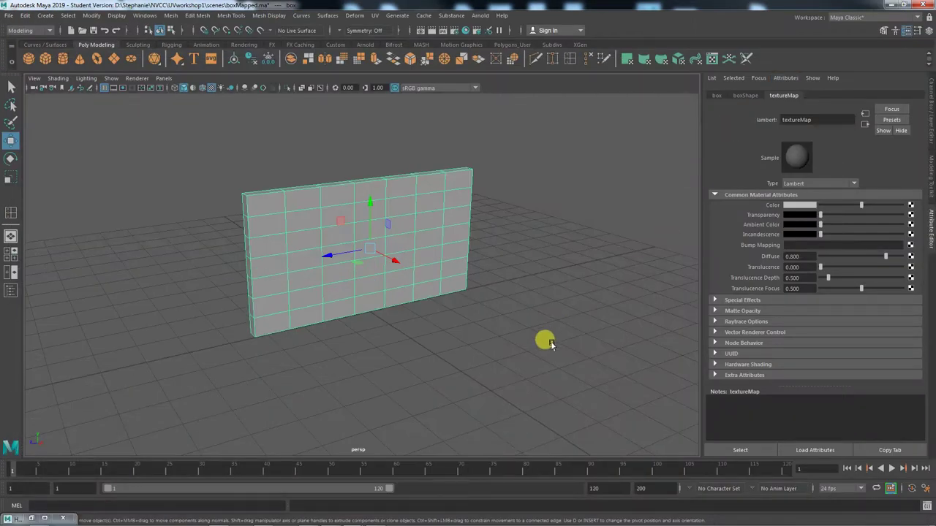
left_click_drag(545, 343, 418, 339)
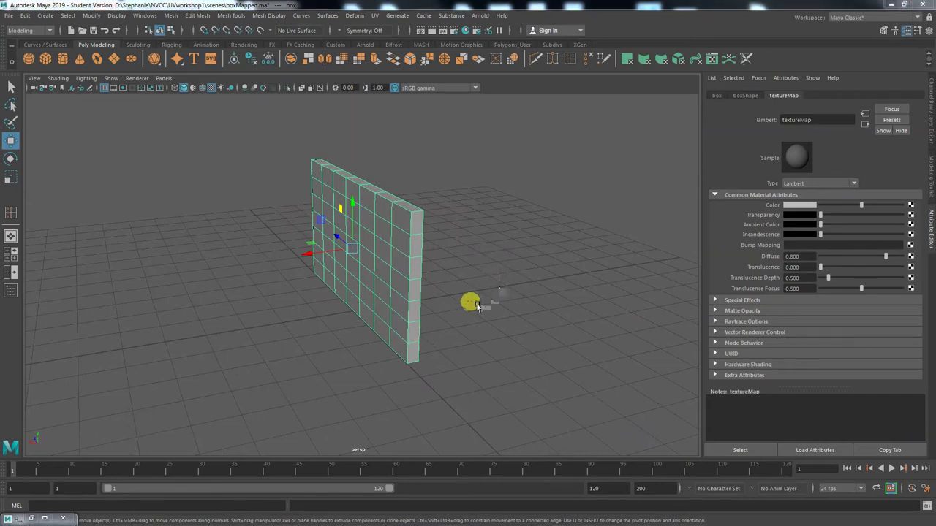
left_click_drag(476, 305, 572, 335)
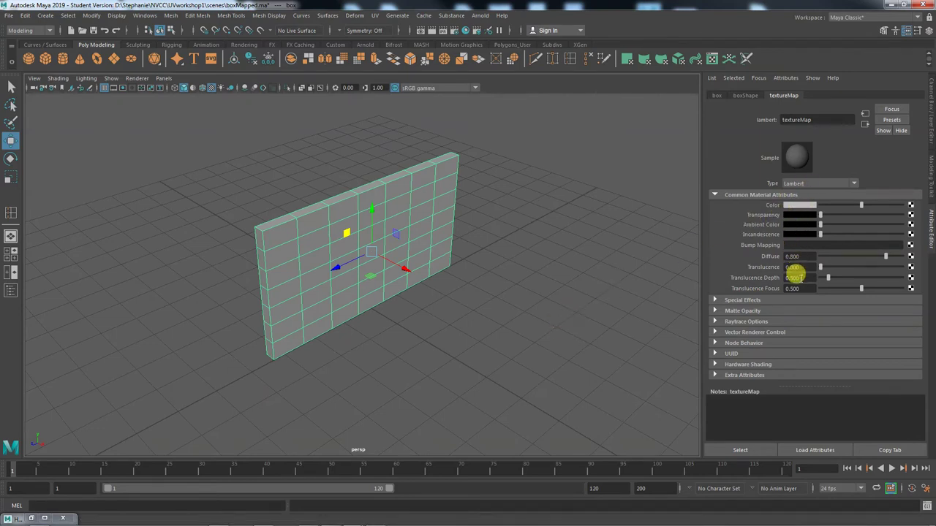
left_click(801, 207)
left_click(386, 256)
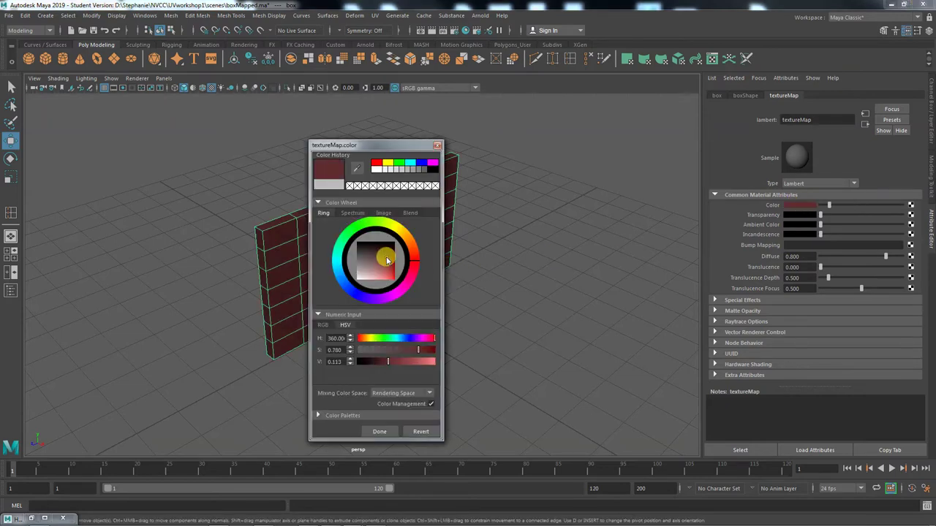
left_click(411, 247)
left_click(395, 425)
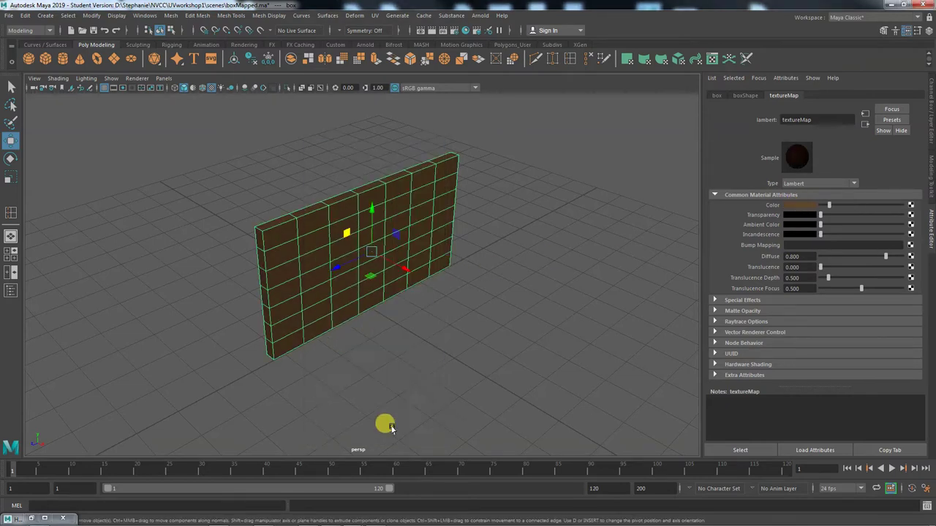
left_click(415, 372)
left_click(317, 211)
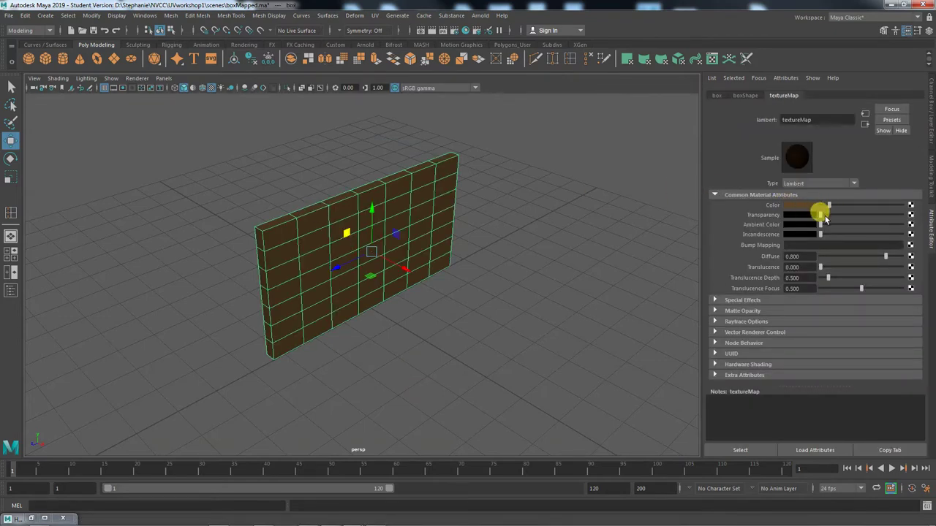
left_click_drag(815, 210, 778, 229)
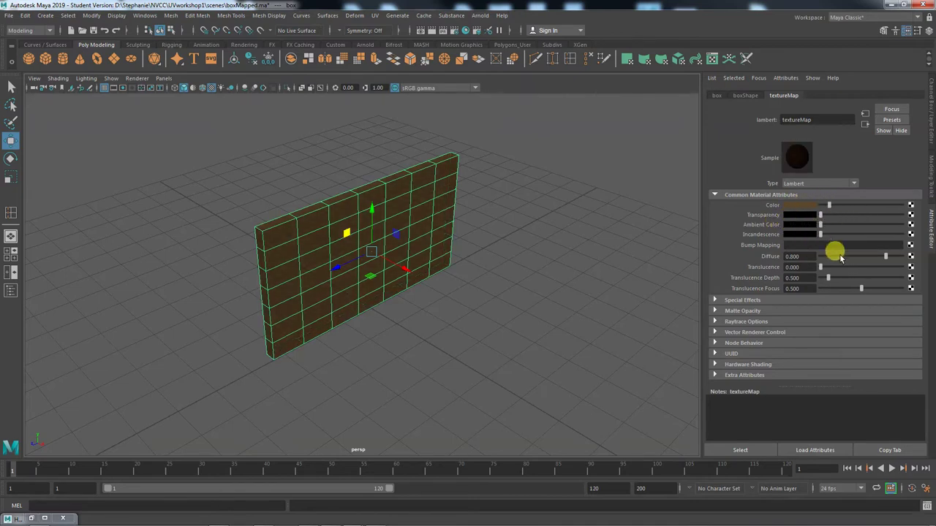
left_click_drag(547, 337, 528, 330)
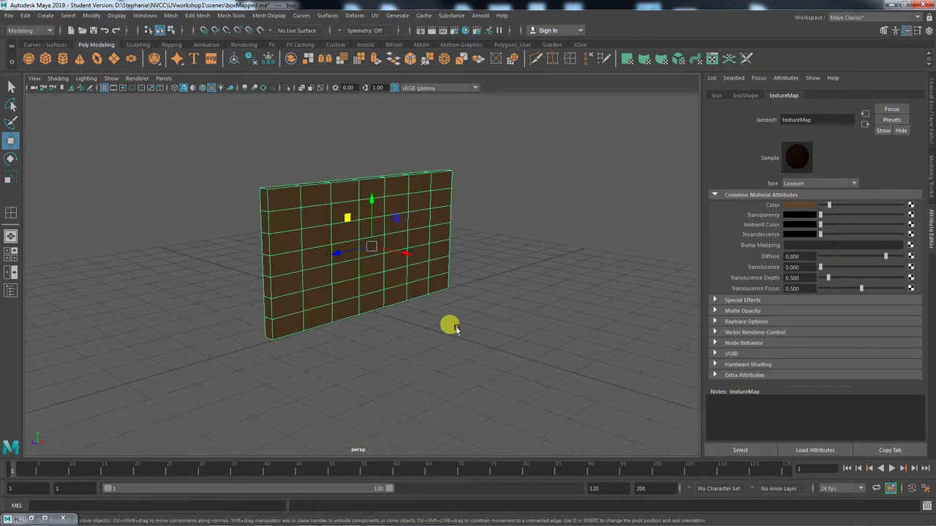
left_click_drag(454, 329, 319, 336)
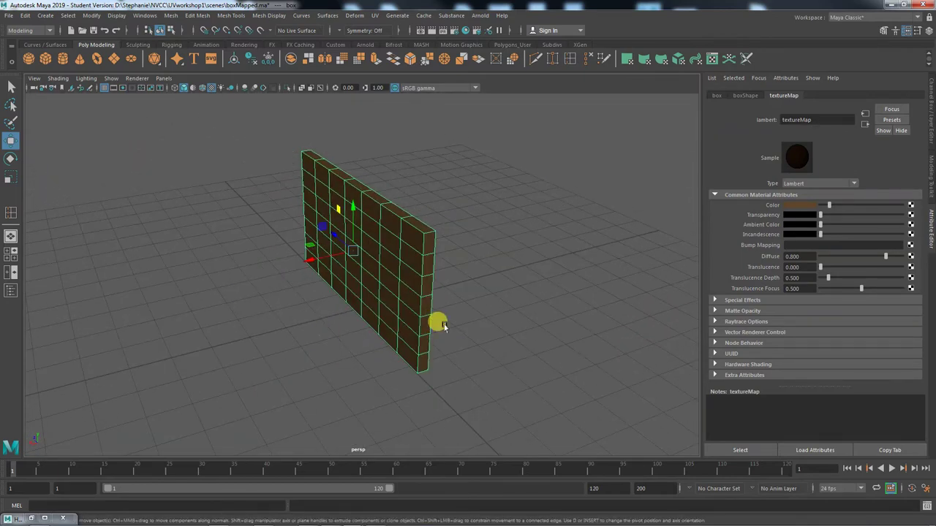
left_click_drag(434, 329, 497, 370)
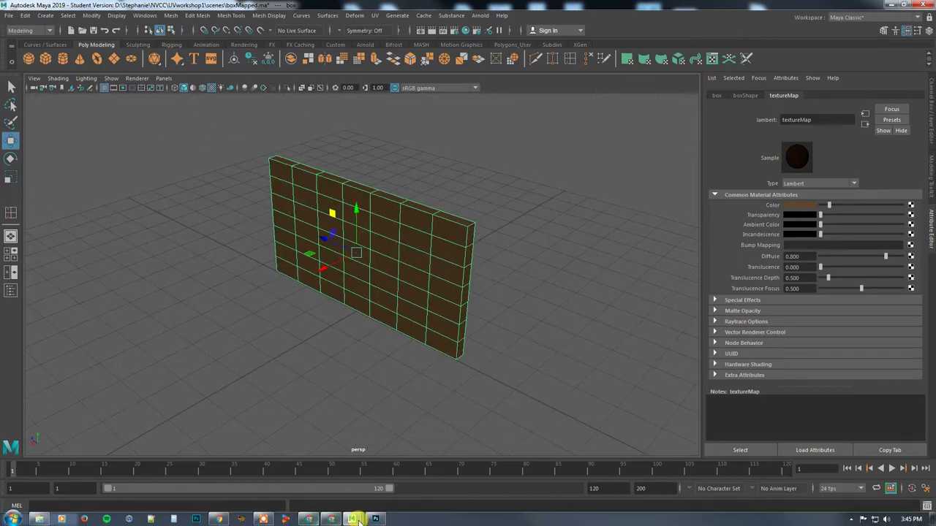
left_click(373, 521)
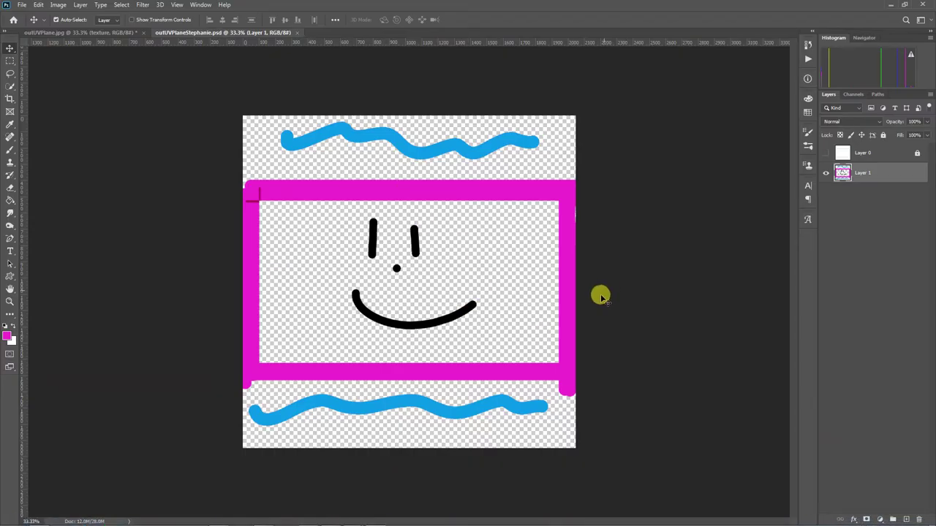
left_click(891, 4)
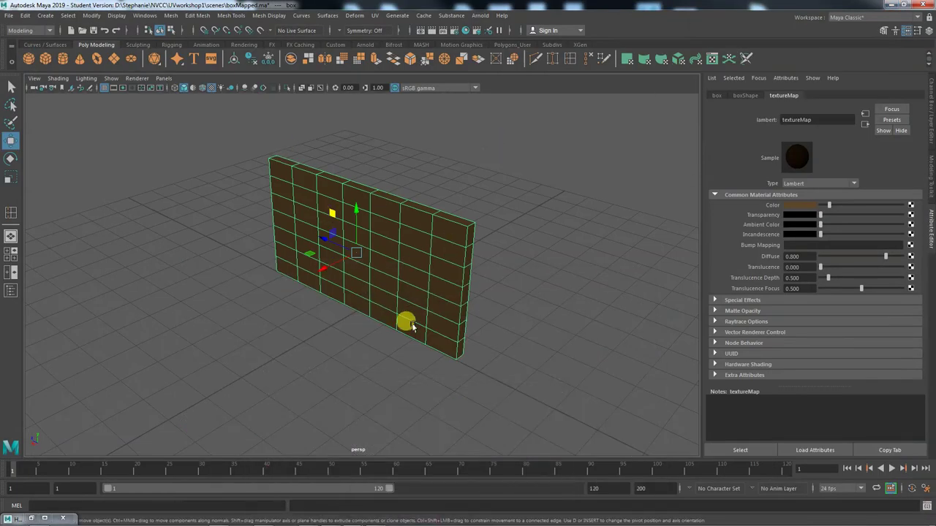
mouse_move(403, 370)
left_mouse_down()
mouse_move(424, 370)
mouse_move(416, 373)
left_mouse_up()
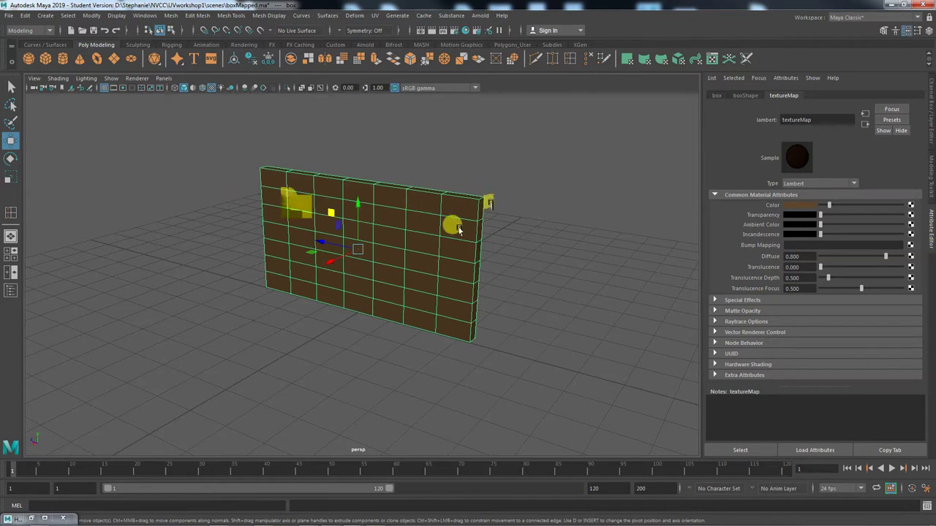
Step: Connect a File texture to the material's Color, loading the smiley-face UV plane PSD from sourceimages
left_click(910, 206)
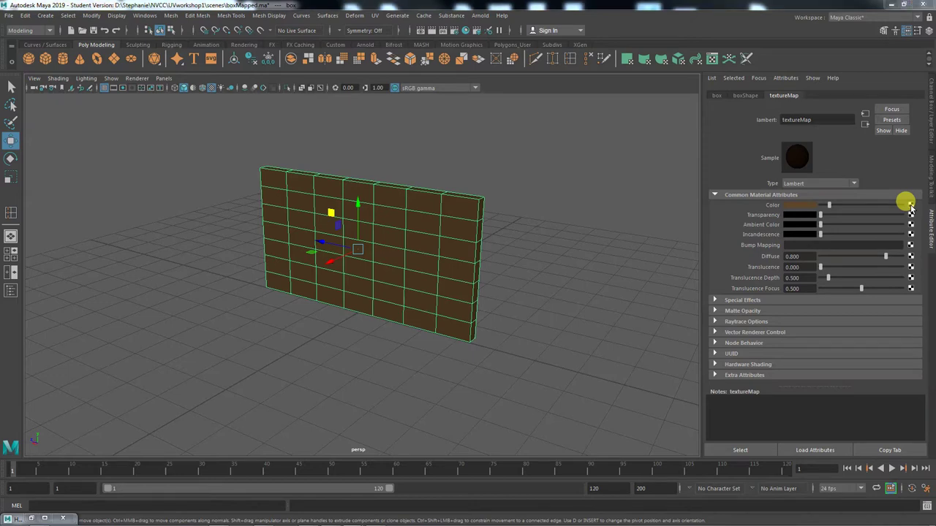
left_click_drag(357, 101, 231, 86)
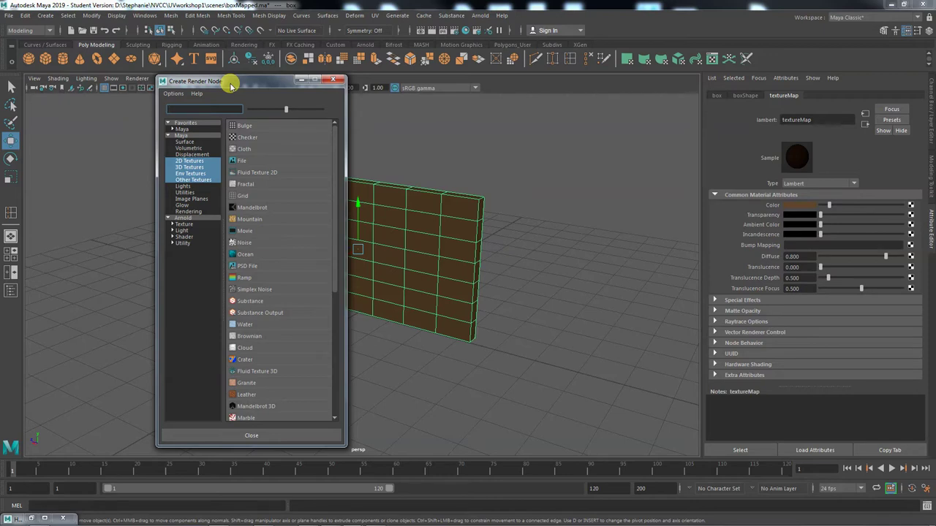
left_click(249, 160)
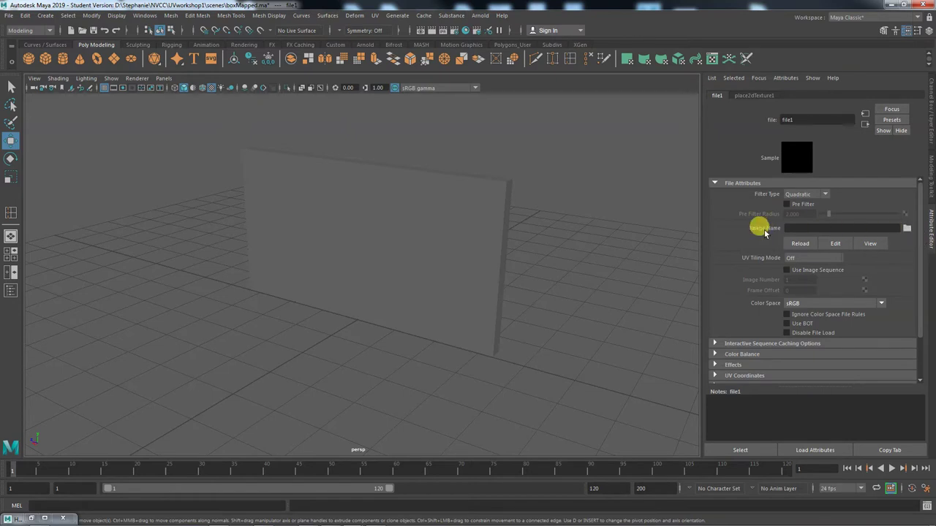
left_click(907, 228)
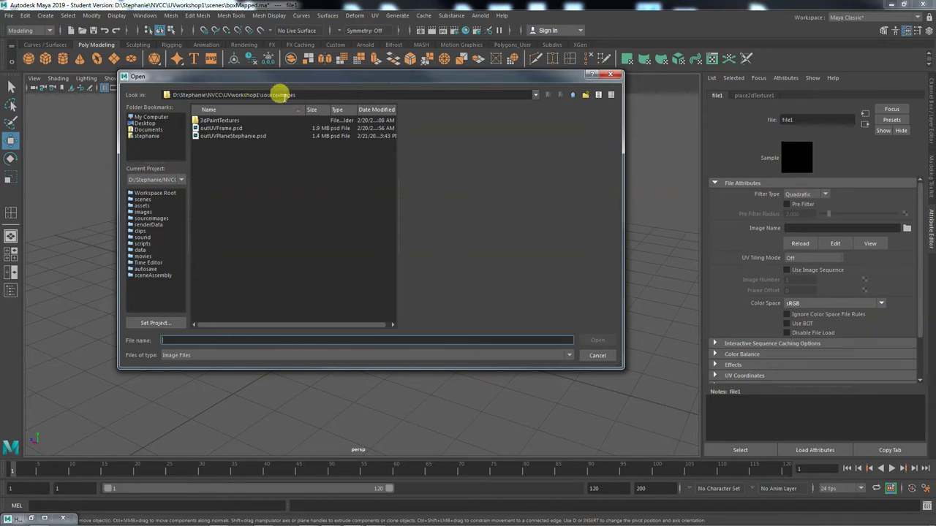
left_click(233, 136)
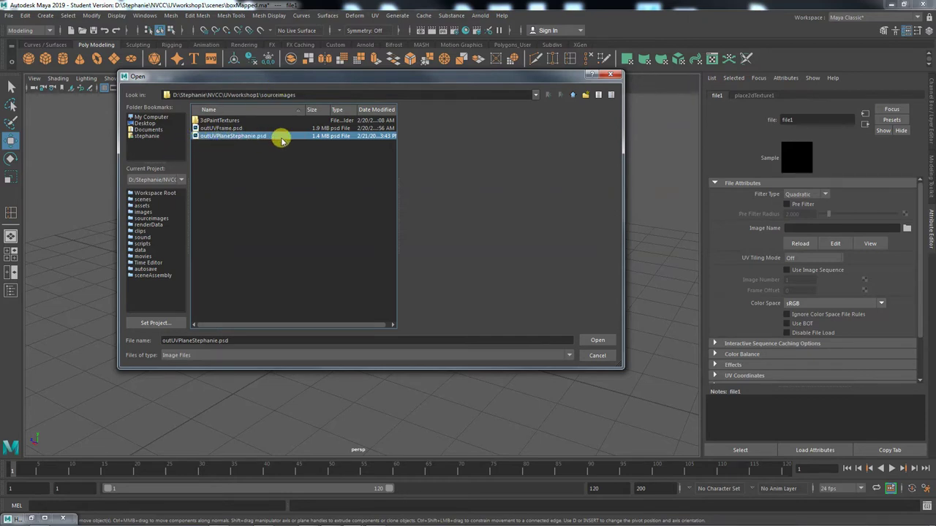
left_click(597, 340)
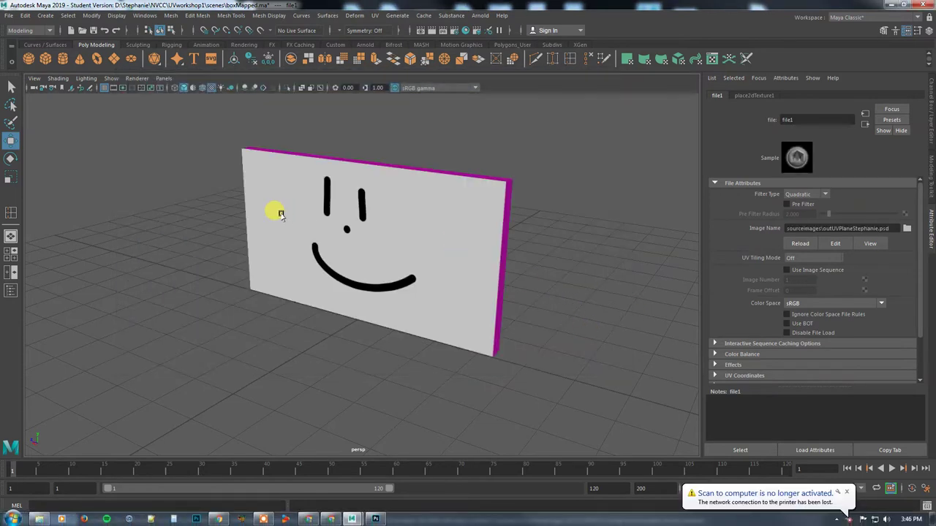
left_click(56, 79)
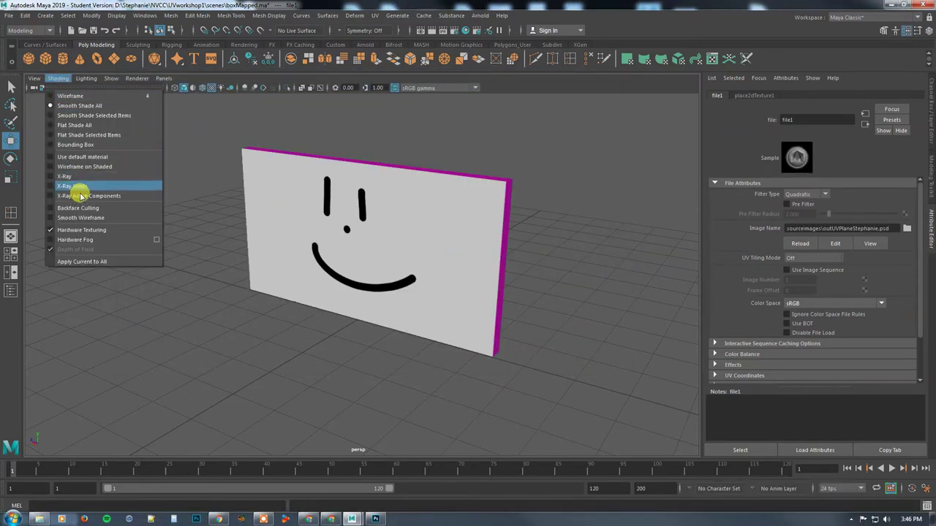
left_click(82, 230)
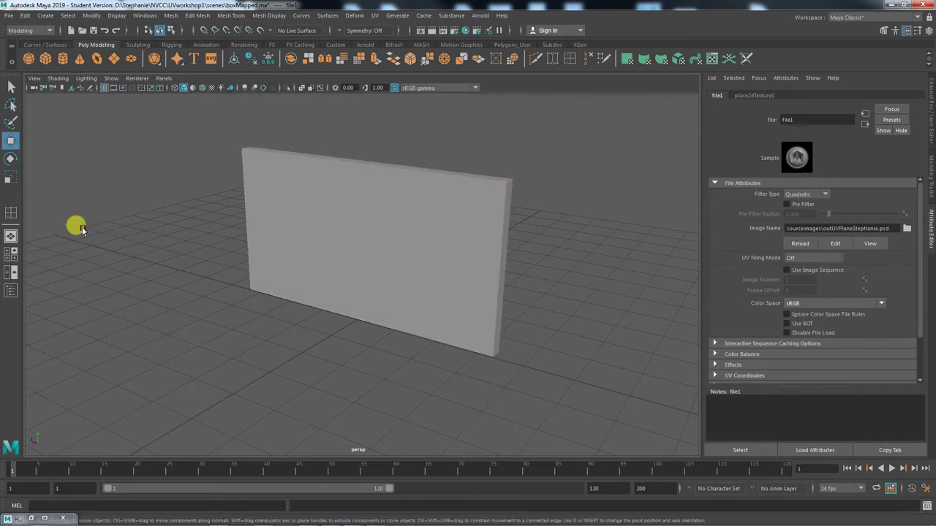
left_click(56, 79)
left_click(82, 231)
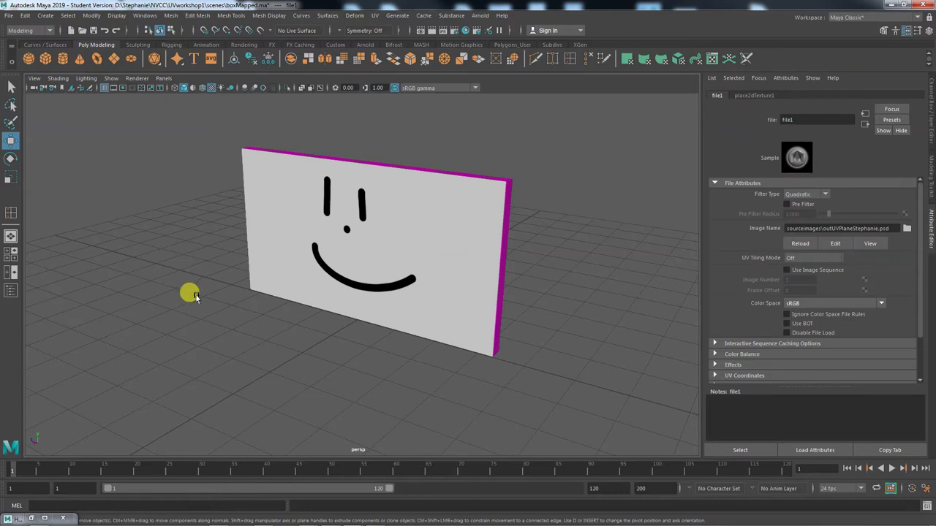
left_click_drag(192, 295, 227, 348)
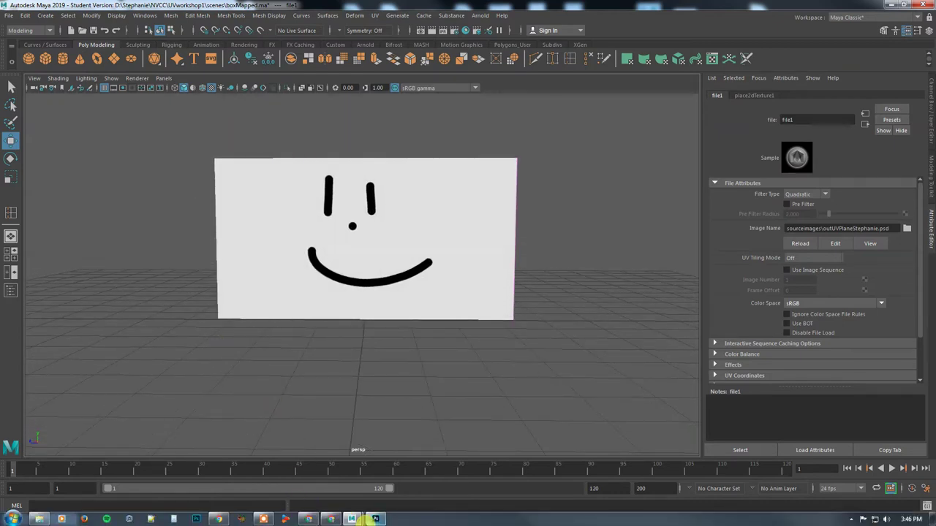
left_click(373, 519)
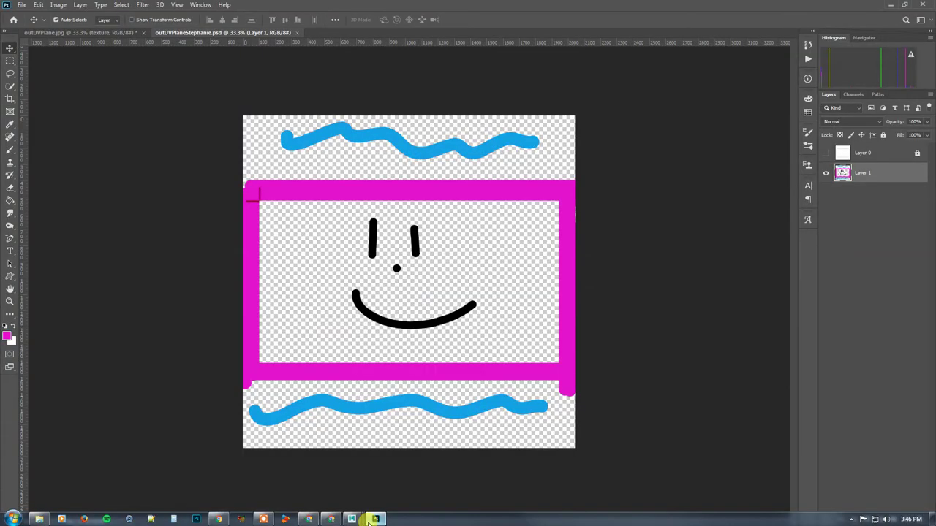
left_click(890, 5)
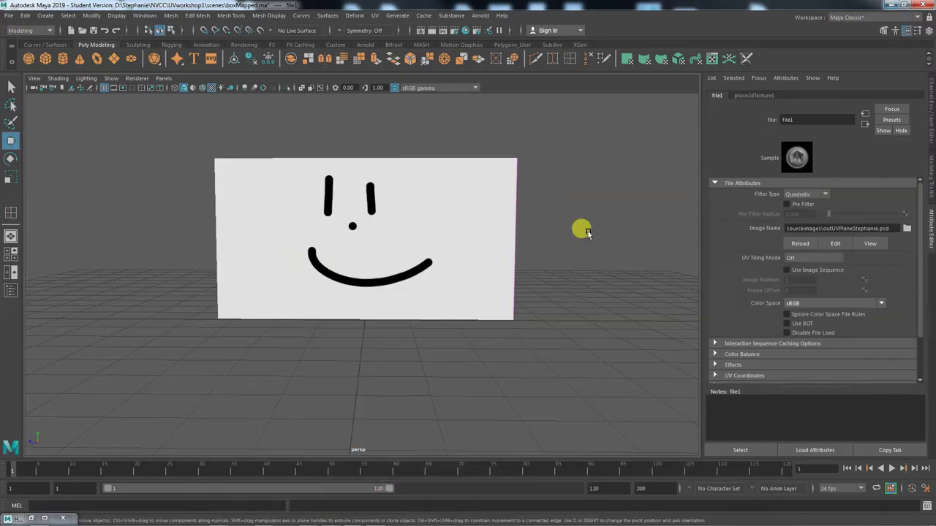
left_click_drag(370, 331, 418, 464)
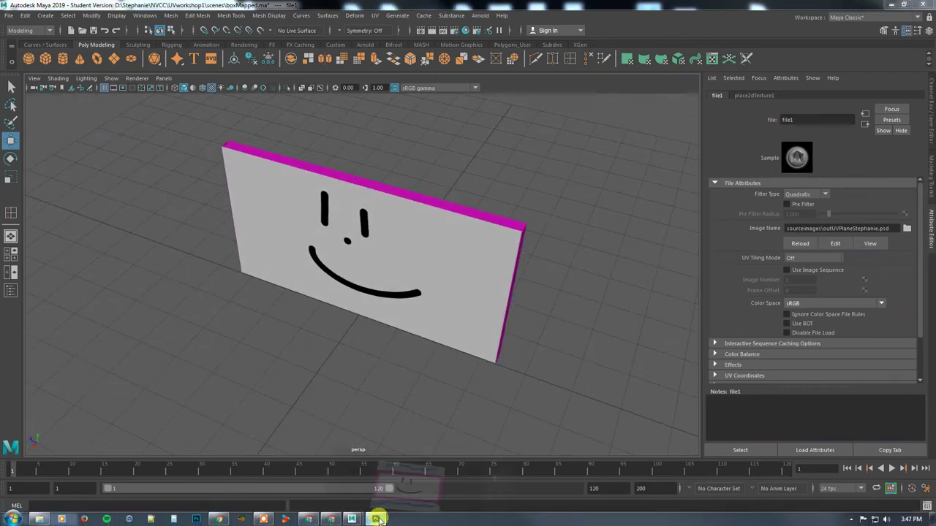
Step: Turn on and select Layer 0 in Photoshop, zoom in on the smiley grid, then return to Maya
left_click(375, 519)
left_click(825, 152)
left_click(356, 290)
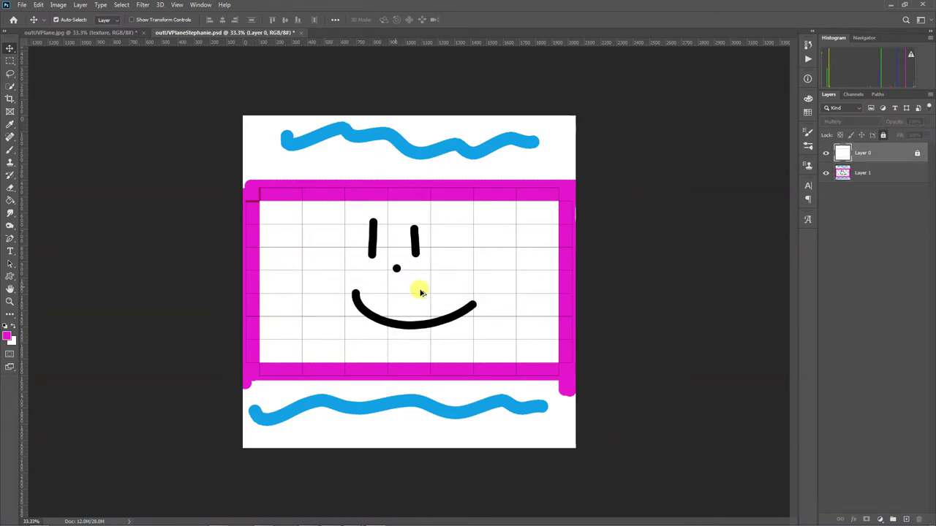
key("ctrl+plus")
key("ctrl+plus")
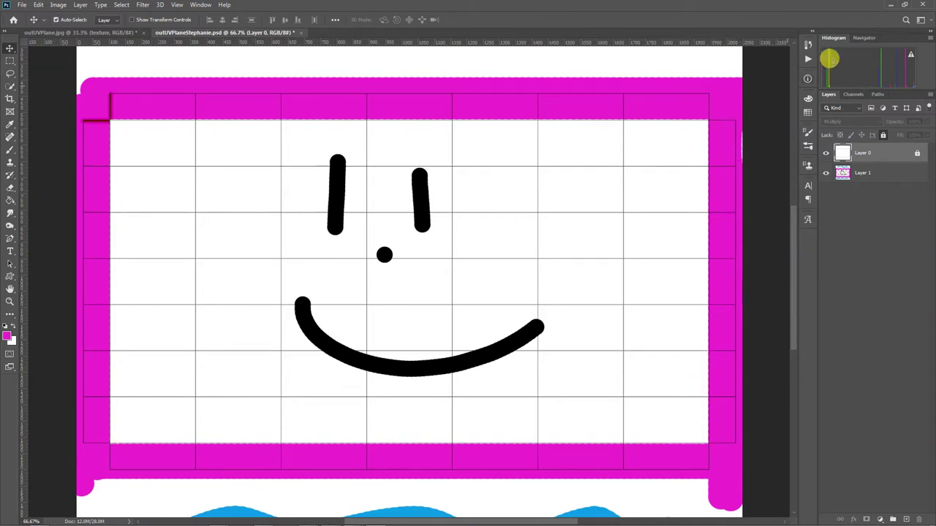
left_click(887, 6)
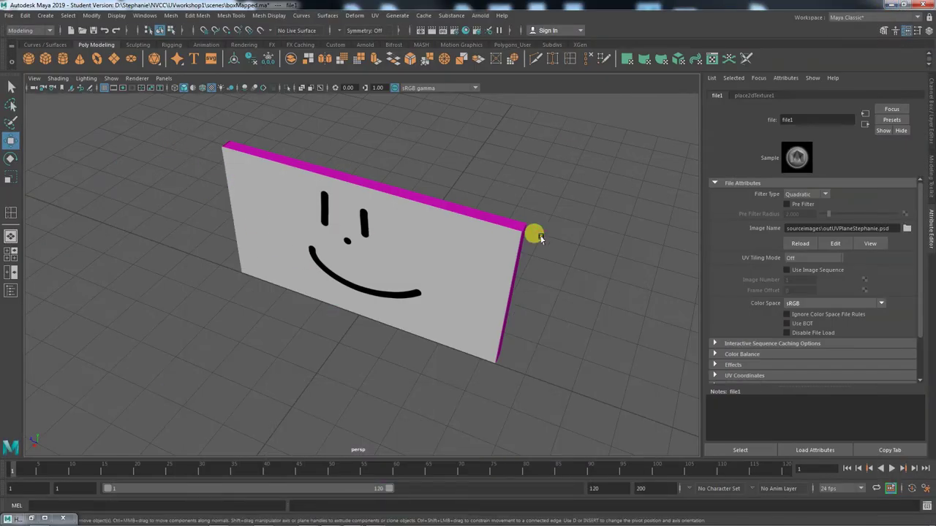
left_click_drag(514, 246, 372, 239, "alt")
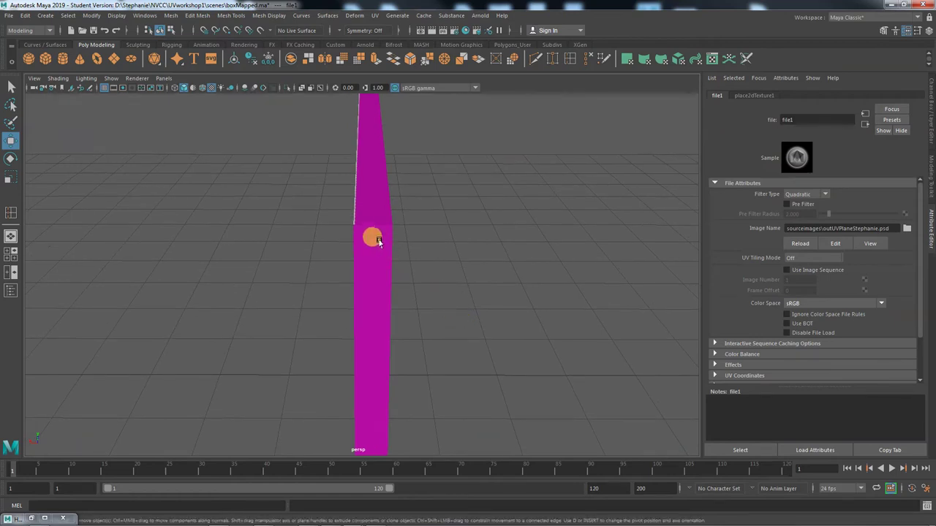
left_click_drag(319, 310, 397, 361, "alt")
scroll(428, 359, "up", 5)
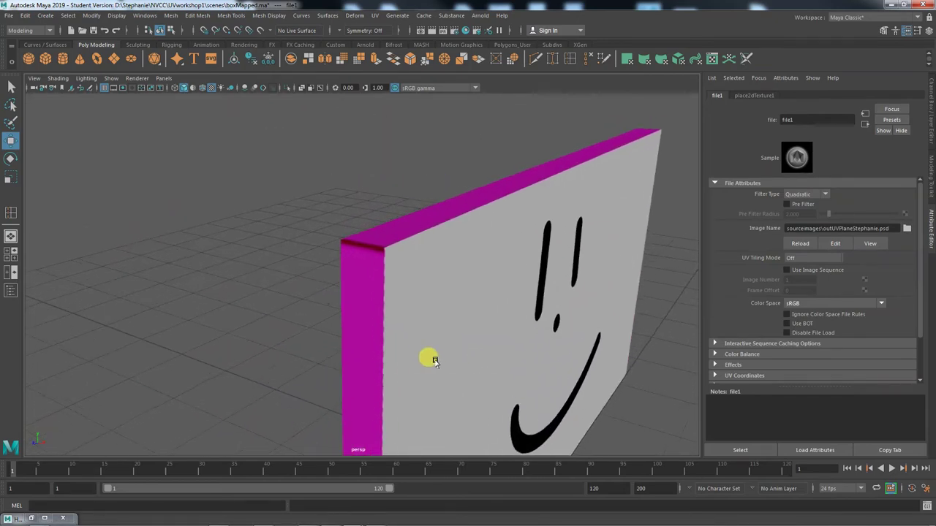
left_click_drag(539, 366, 449, 326, "alt")
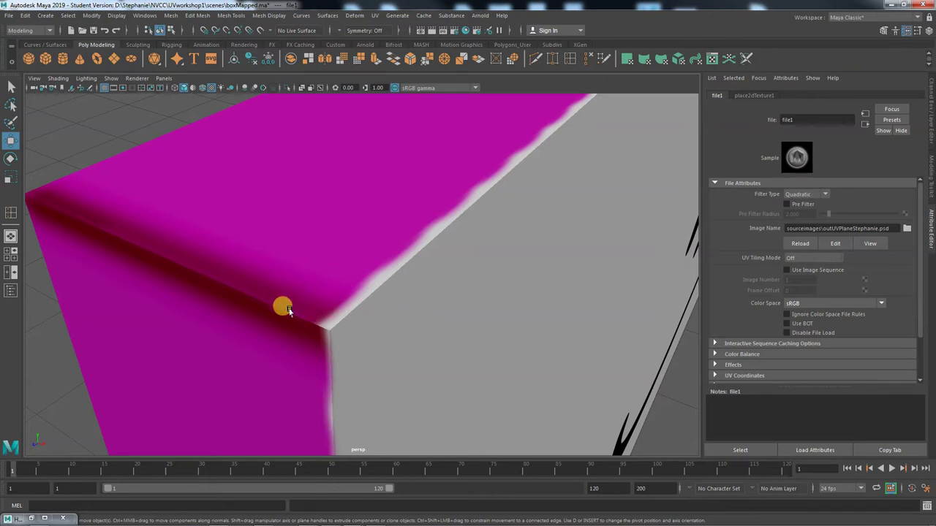
mouse_move(409, 329)
left_mouse_down()
mouse_move(175, 378)
mouse_move(211, 332)
left_mouse_up()
scroll(329, 296, "down", 6)
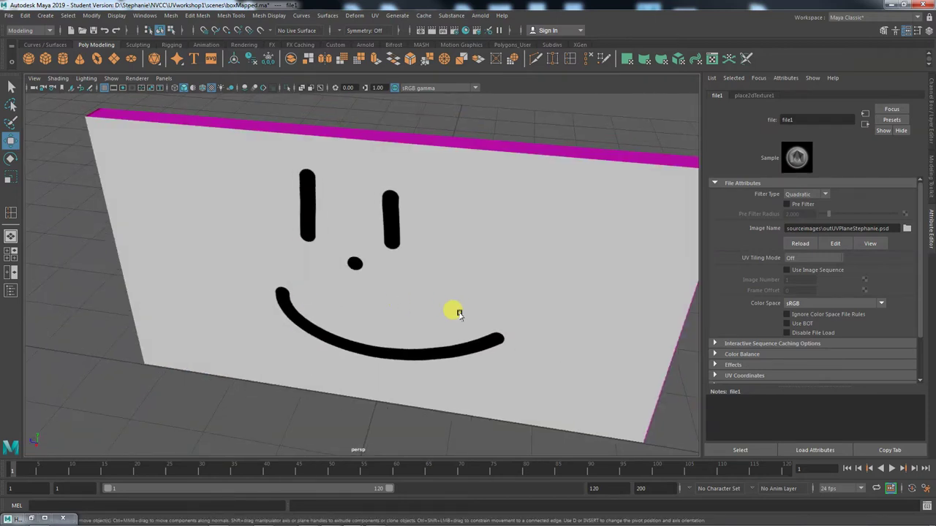
left_click_drag(451, 312, 271, 314, "alt")
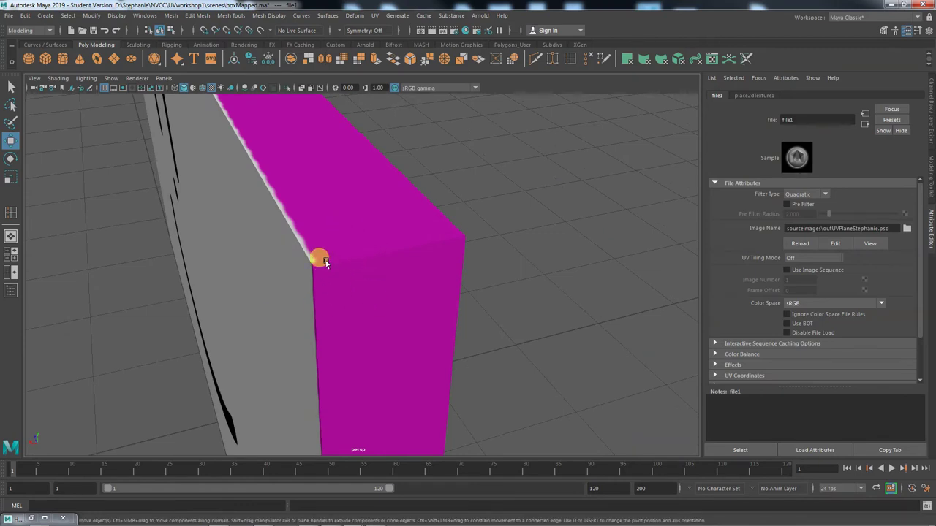
left_click_drag(312, 259, 298, 378, "alt")
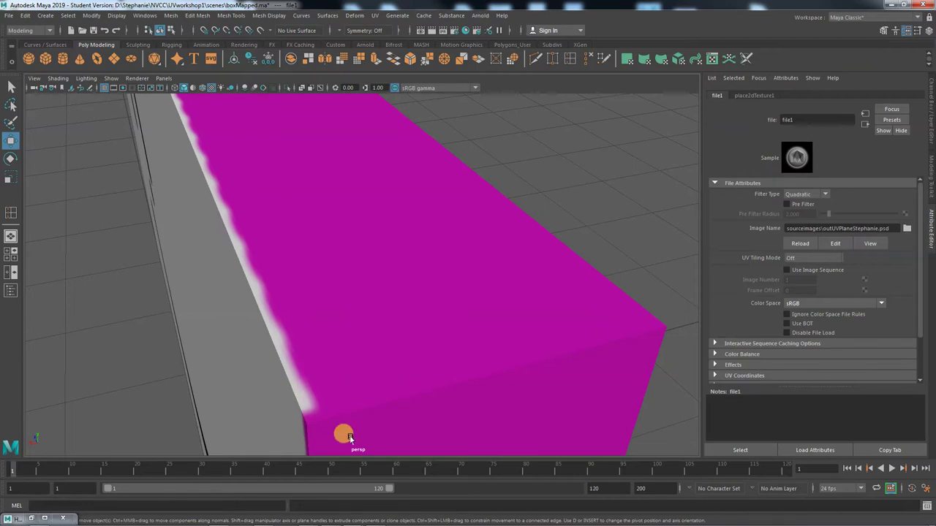
left_click_drag(344, 434, 314, 396, "alt")
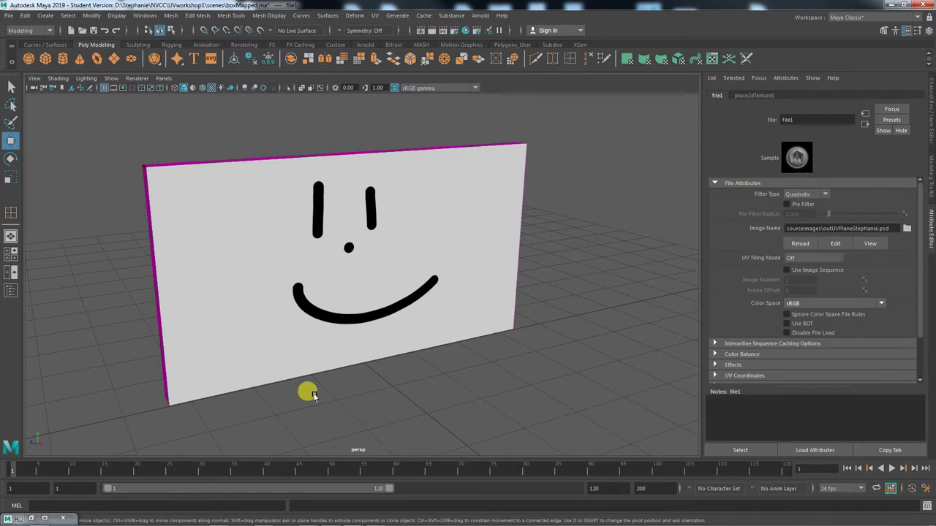
left_click_drag(313, 395, 293, 391, "alt")
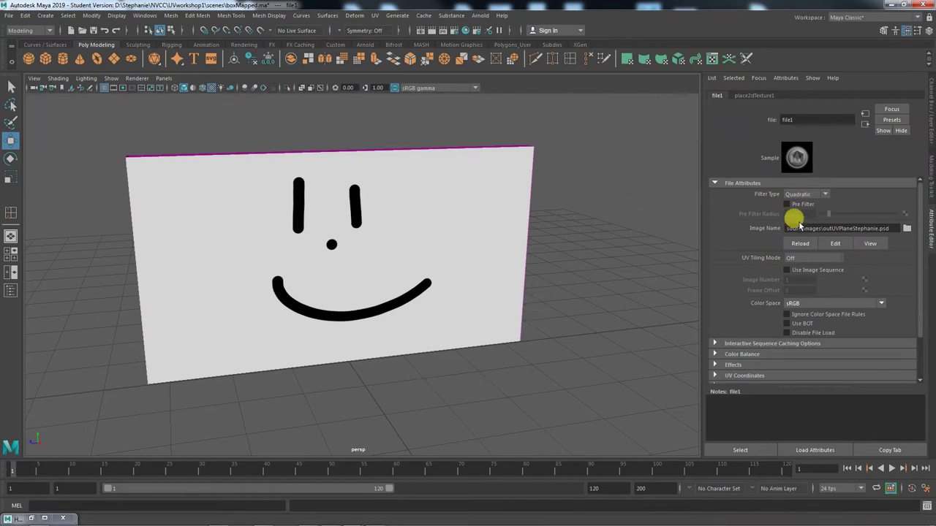
Step: Select the smiley wall and bring back its material's attribute settings
left_click(930, 225)
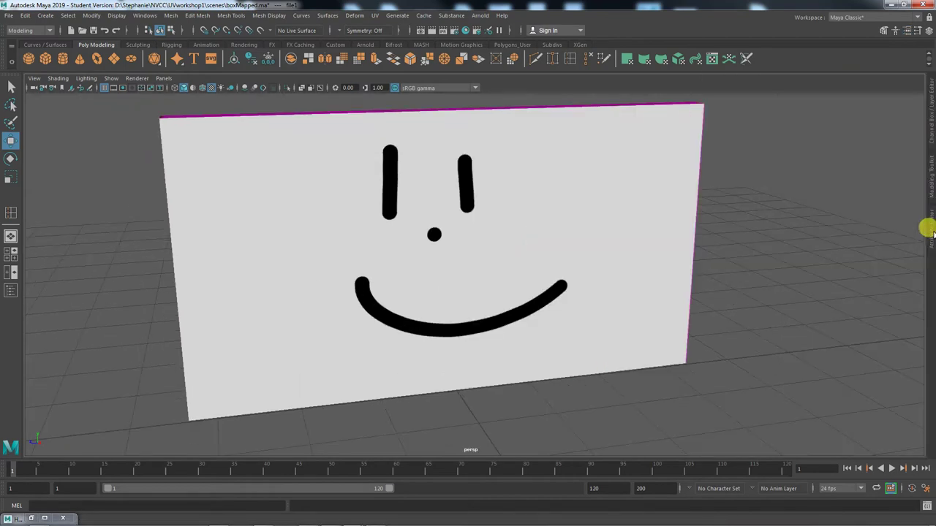
left_click(643, 202)
left_click(929, 225)
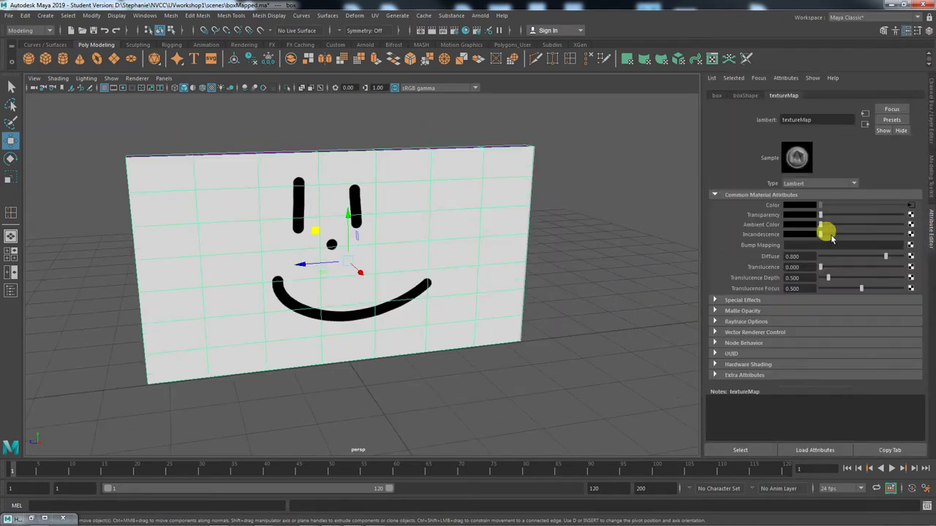
left_click_drag(637, 255, 620, 249)
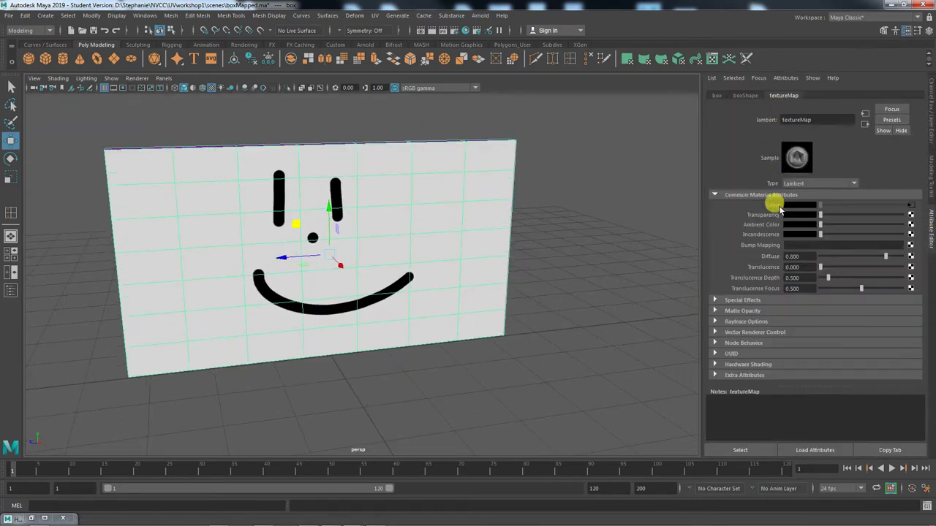
Step: Create a new file2 texture on the material's colour and load outUVPlaneStephanie.psd into it
left_click(908, 207)
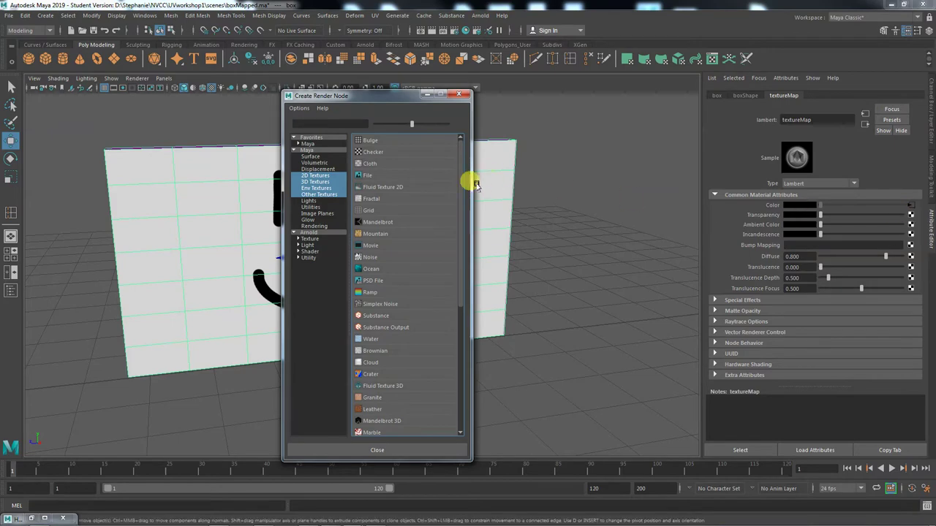
left_click(373, 175)
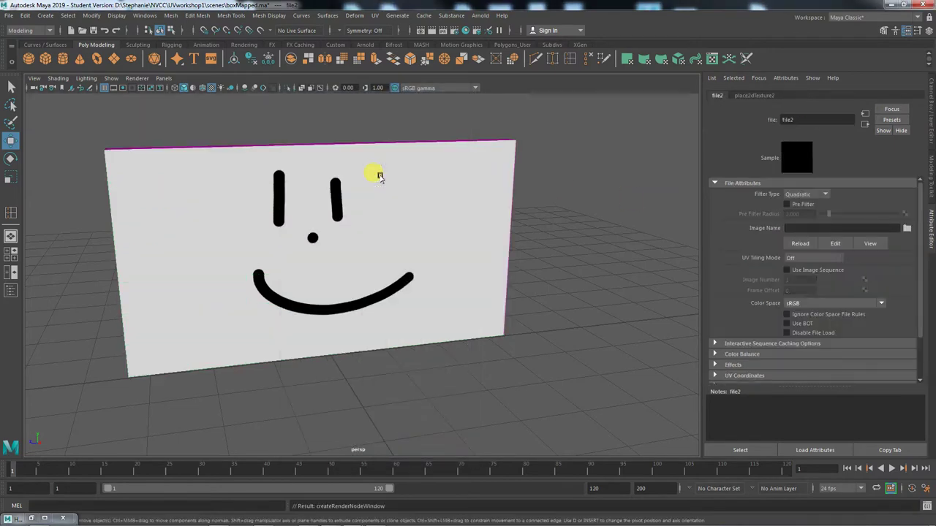
left_click(907, 228)
left_click(242, 136)
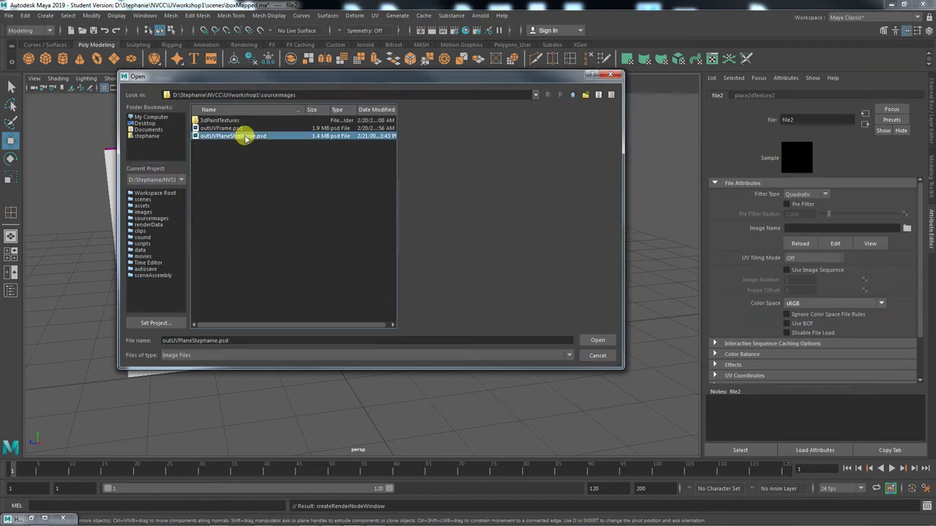
left_click(599, 341)
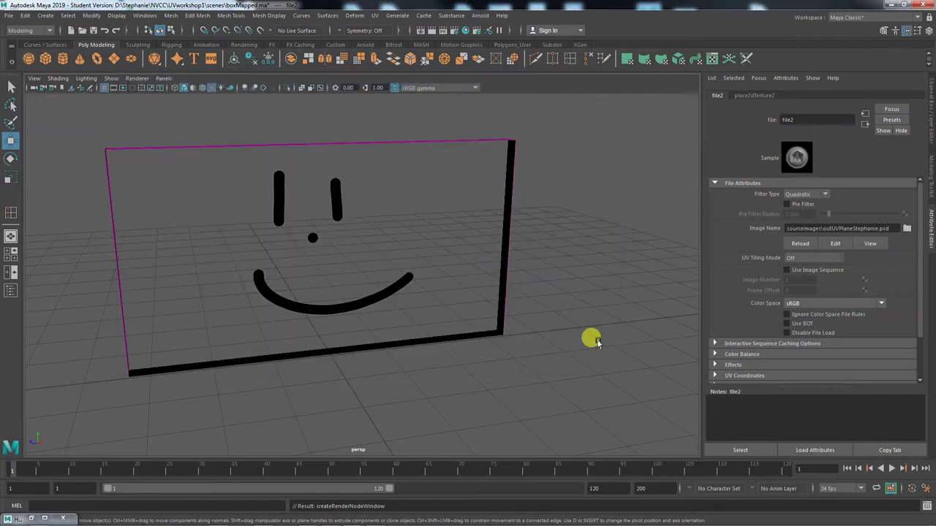
left_click_drag(598, 343, 555, 355)
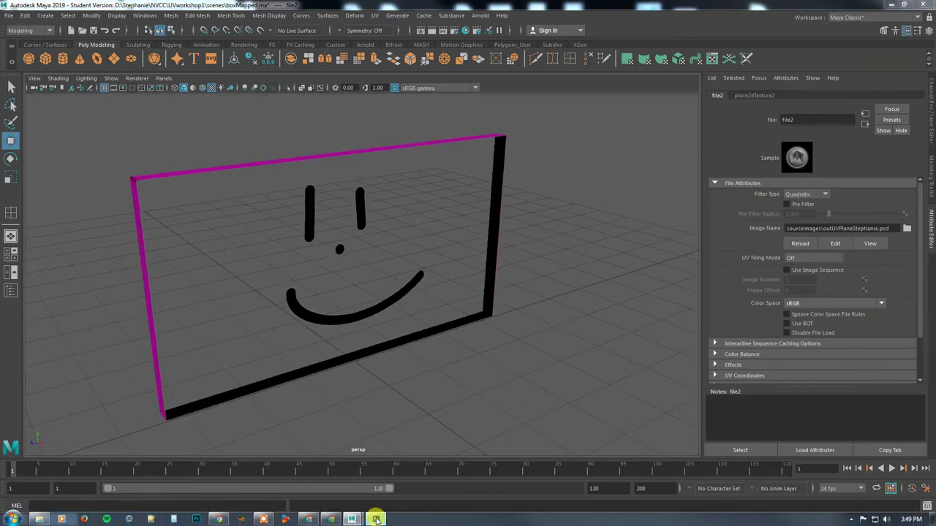
Step: Hide Layer 0 in Photoshop to reveal transparency and zoom in on the dot's soft edge
left_click(375, 519)
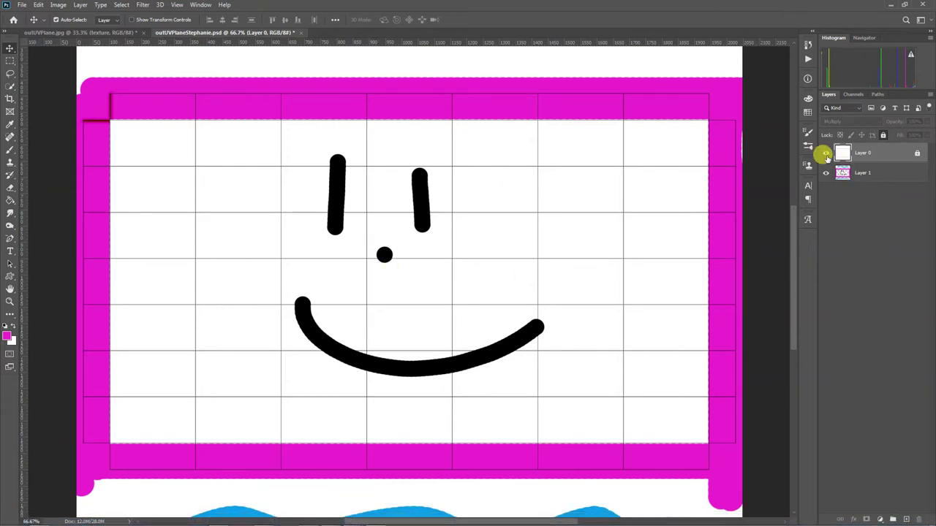
left_click(826, 153)
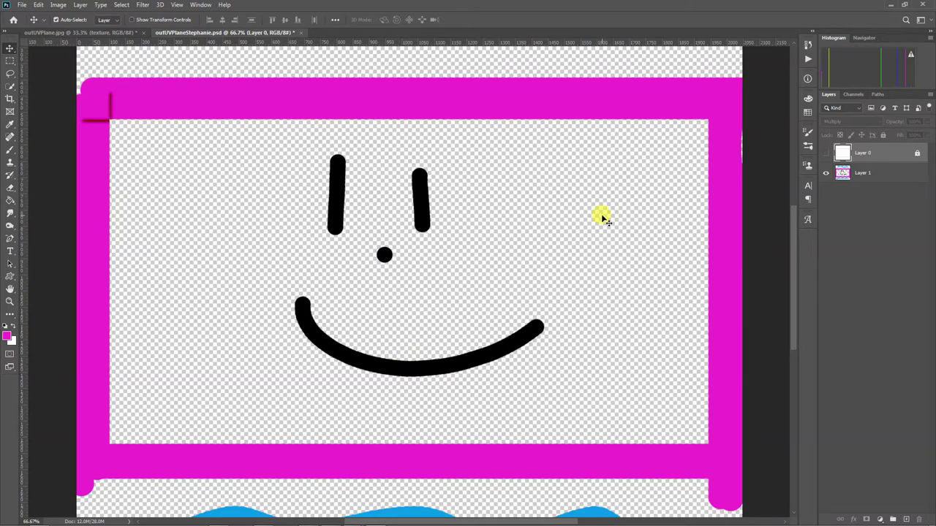
key("ctrl+plus")
key("ctrl+plus")
key("ctrl+plus")
key("ctrl+plus")
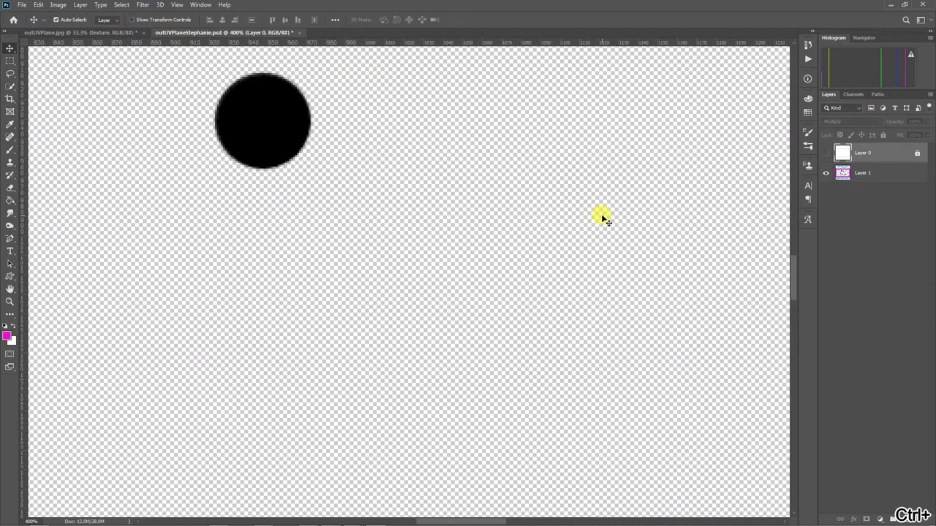
scroll(446, 201, "up", 5)
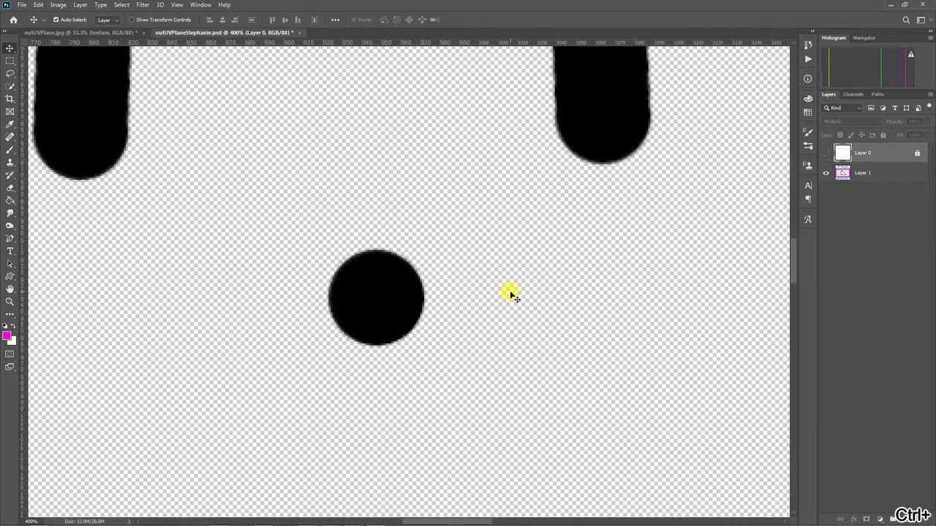
key("ctrl+plus")
key("ctrl+plus")
key("ctrl+plus")
key("ctrl+plus")
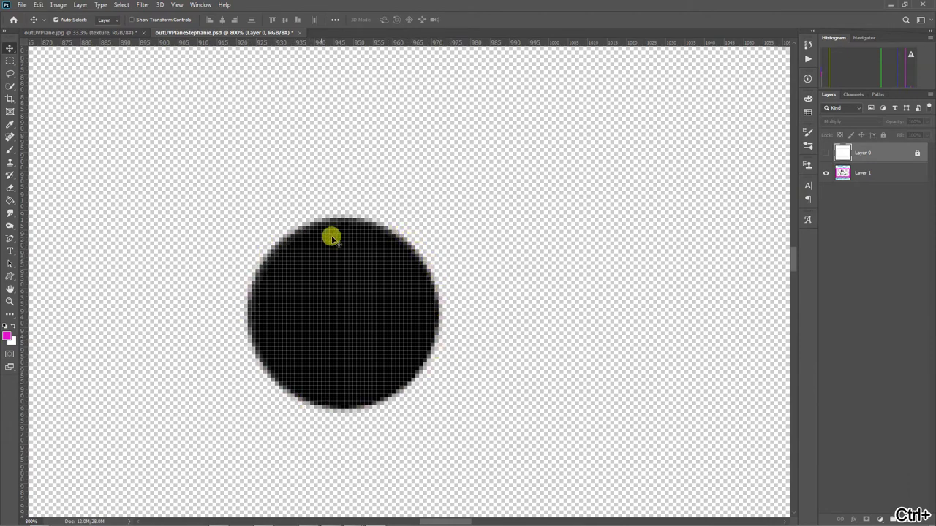
Step: Back in Maya, frame and zoom in close on the smiley plane's blurry edges
left_click(890, 6)
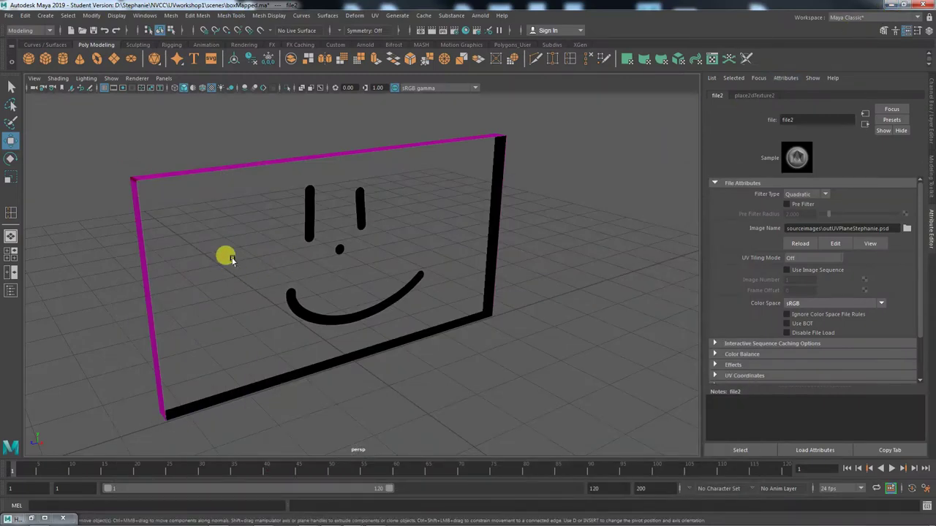
key("f")
scroll(248, 277, "up", 10)
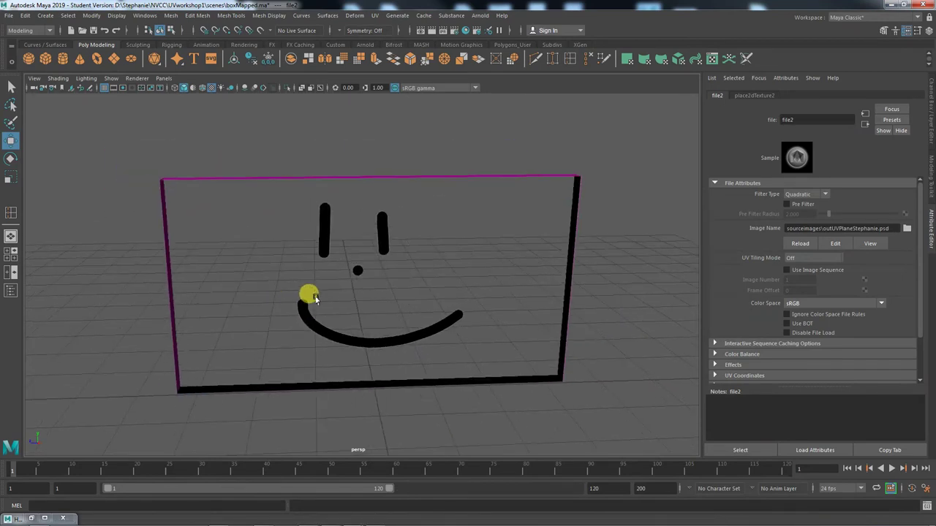
scroll(402, 297, "up", 5)
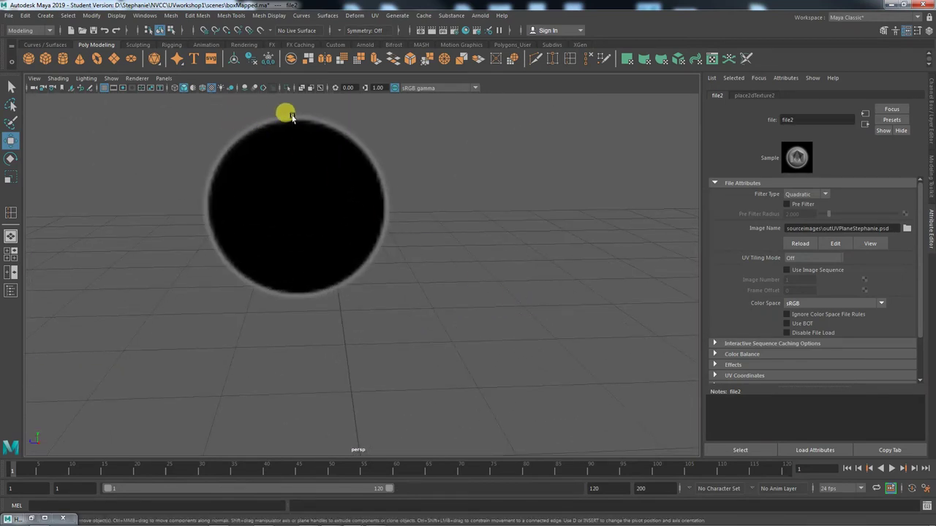
scroll(223, 318, "down", 5)
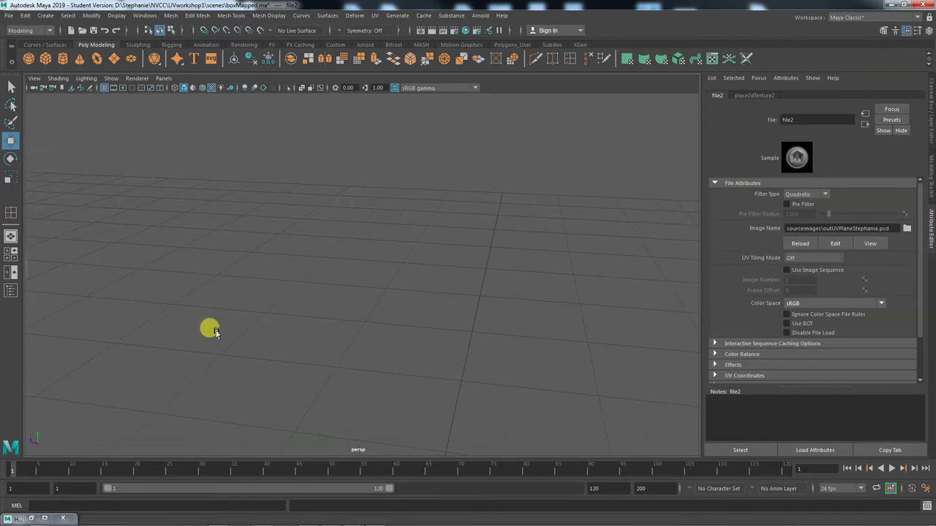
scroll(280, 217, "down", 6)
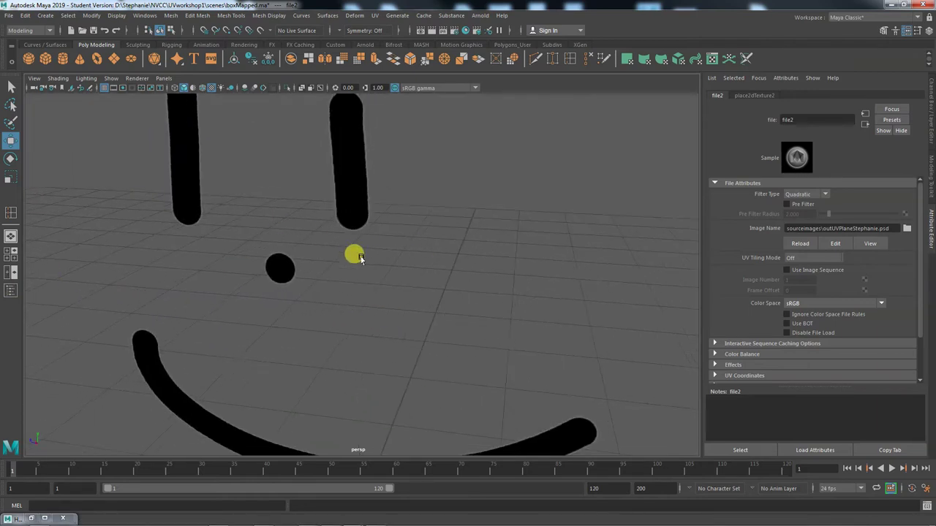
Step: Select and frame the box, orbit it to face the camera, then deselect it
left_click(356, 229)
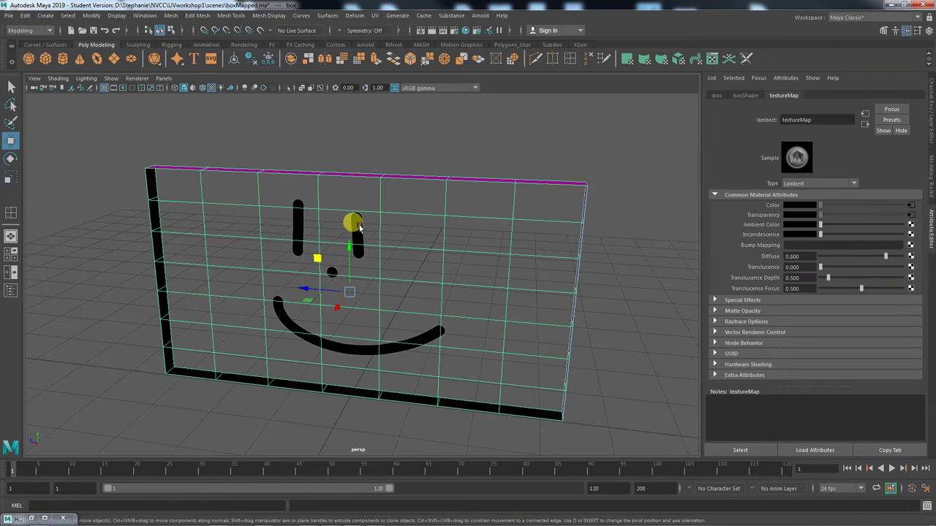
key("f")
left_click_drag(356, 229, 332, 288)
scroll(530, 311, "up", 5)
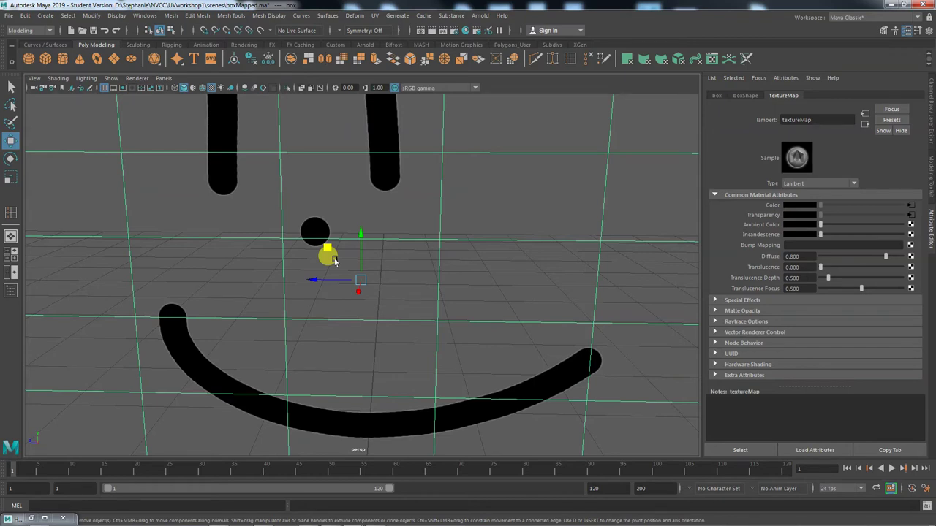
scroll(463, 257, "down", 5)
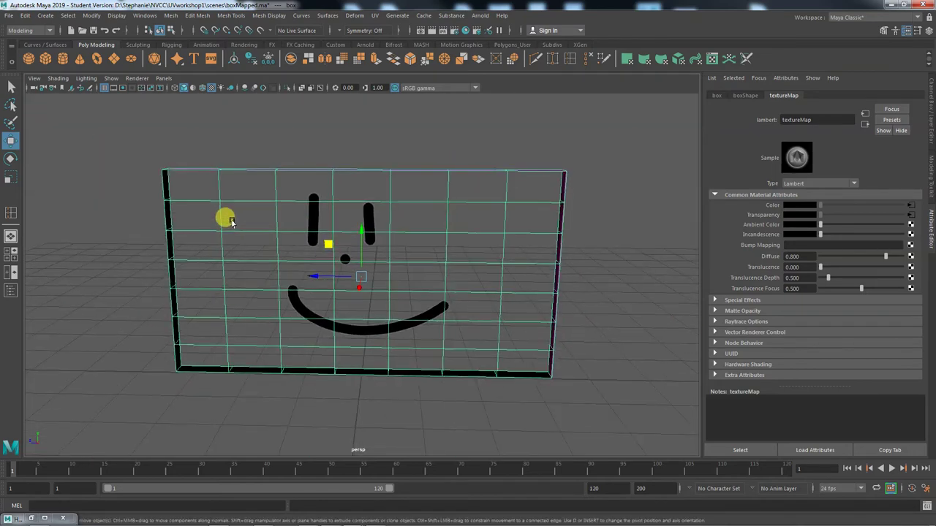
left_click(94, 210)
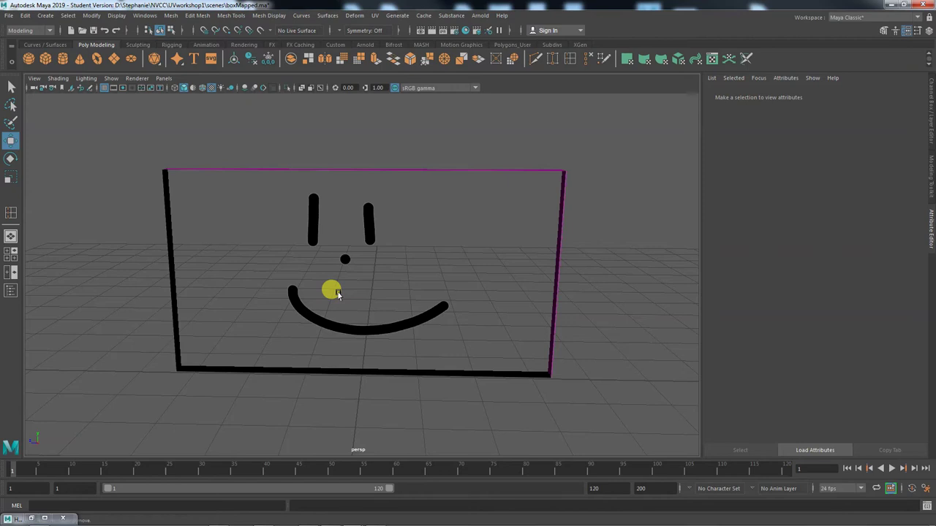
Step: Orbit around the smiley box from several angles, then select it to show textureMap's attributes
left_click_drag(355, 298, 397, 311)
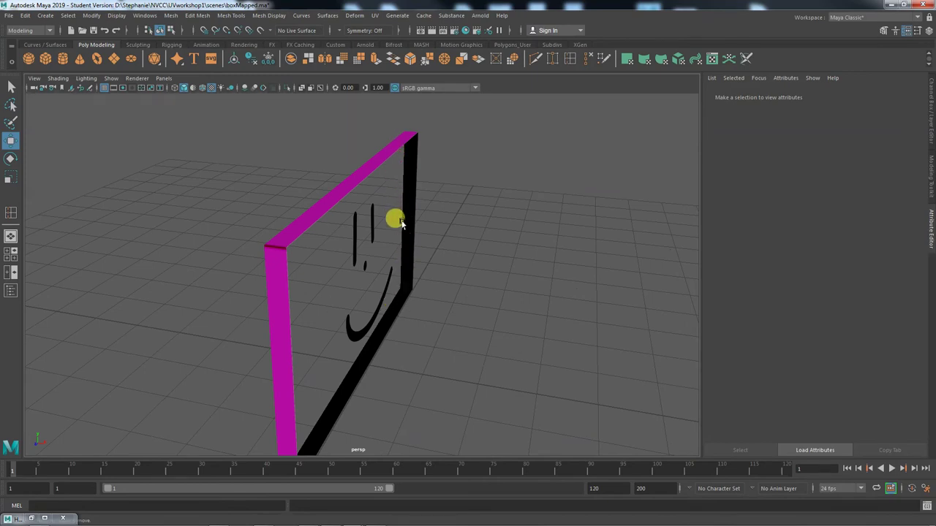
left_click_drag(326, 417, 306, 424)
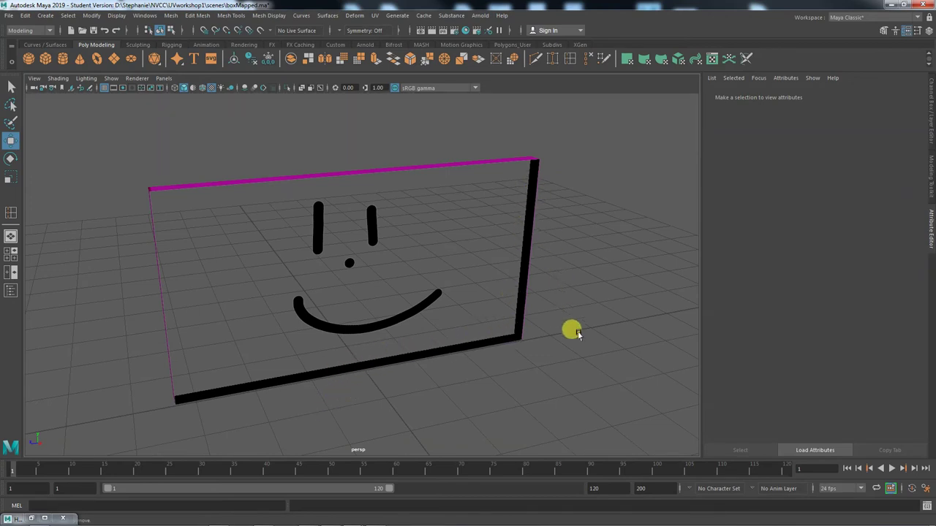
left_click_drag(554, 381, 492, 387)
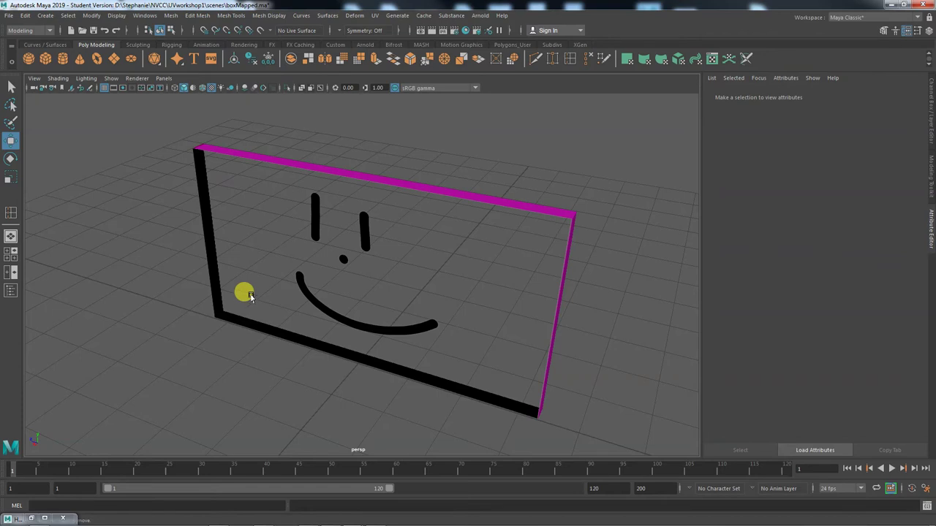
left_click_drag(249, 296, 336, 306)
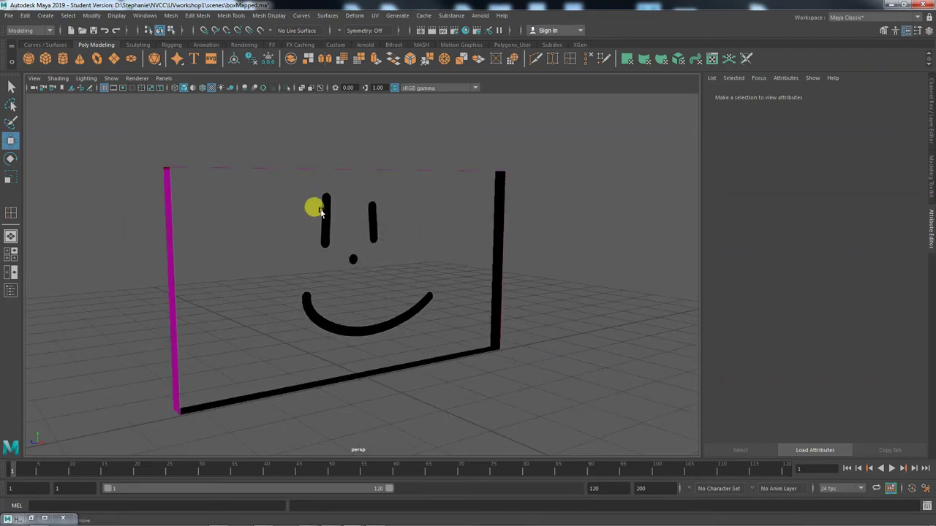
left_click(313, 207)
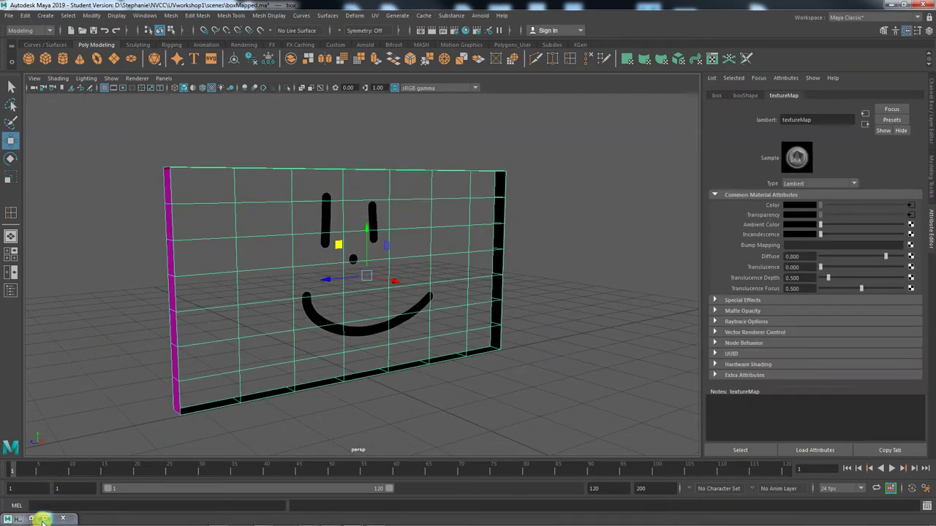
left_click(43, 517)
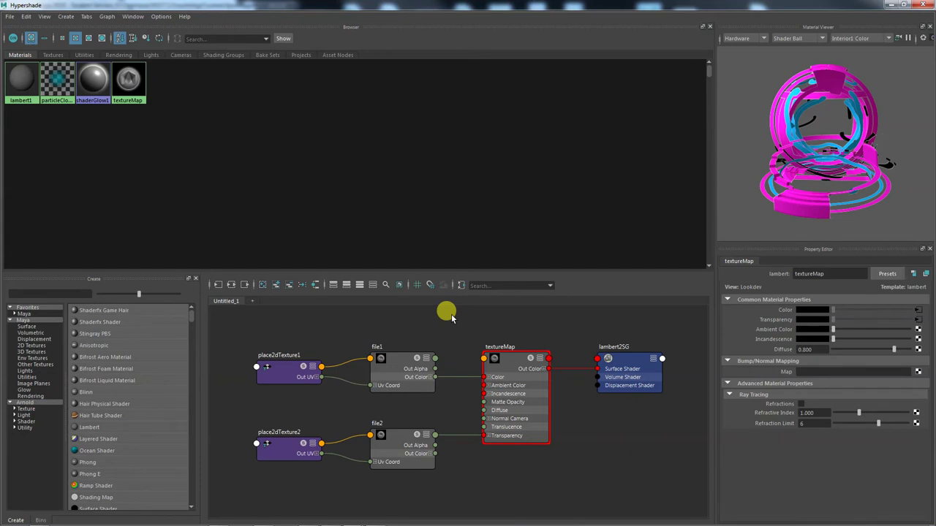
left_click_drag(468, 269, 468, 150)
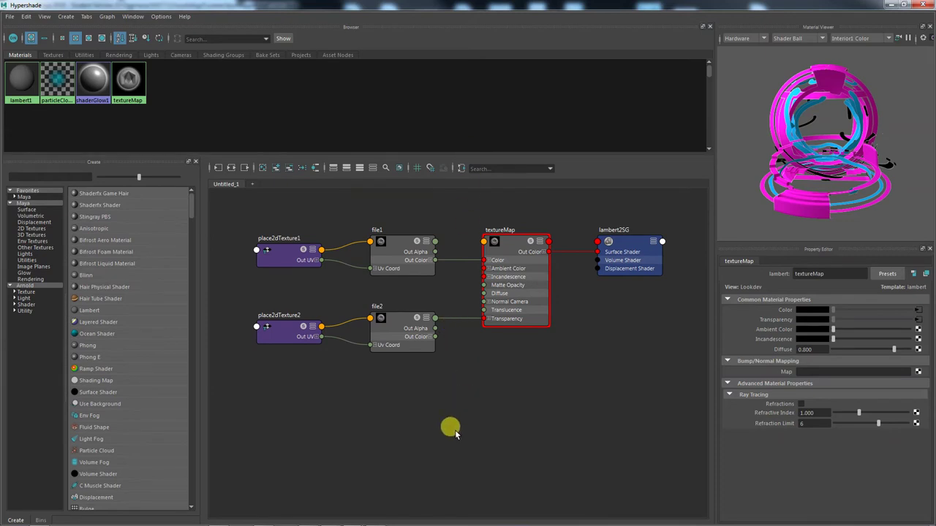
left_click(209, 261)
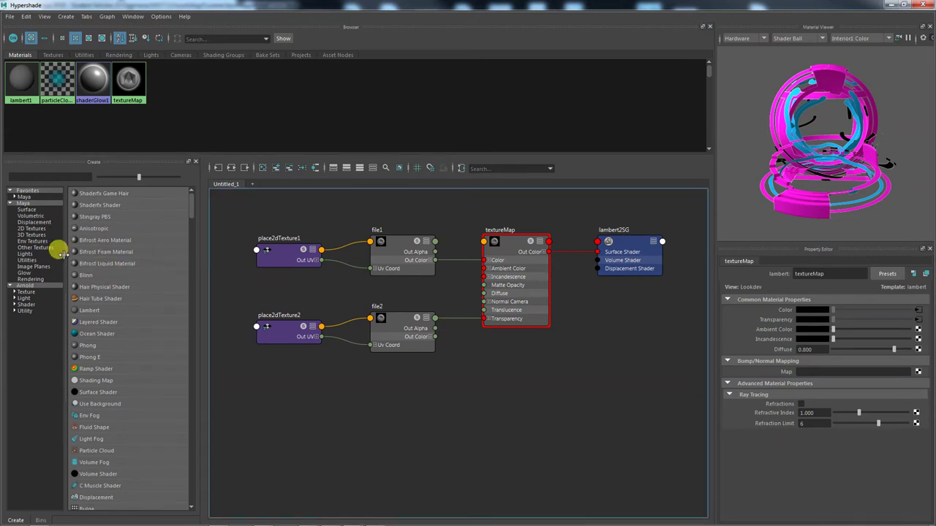
left_click_drag(64, 251, 45, 251)
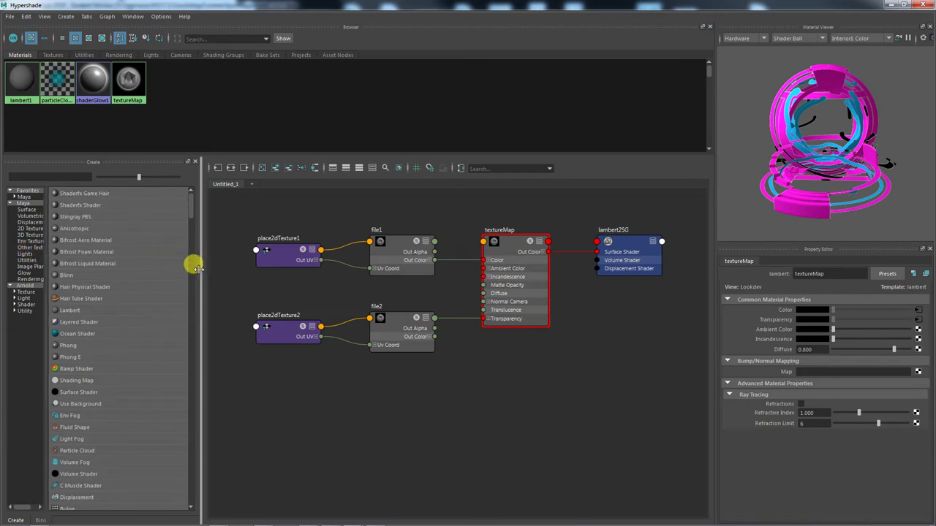
left_click_drag(196, 268, 130, 257)
scroll(358, 417, "up", 3)
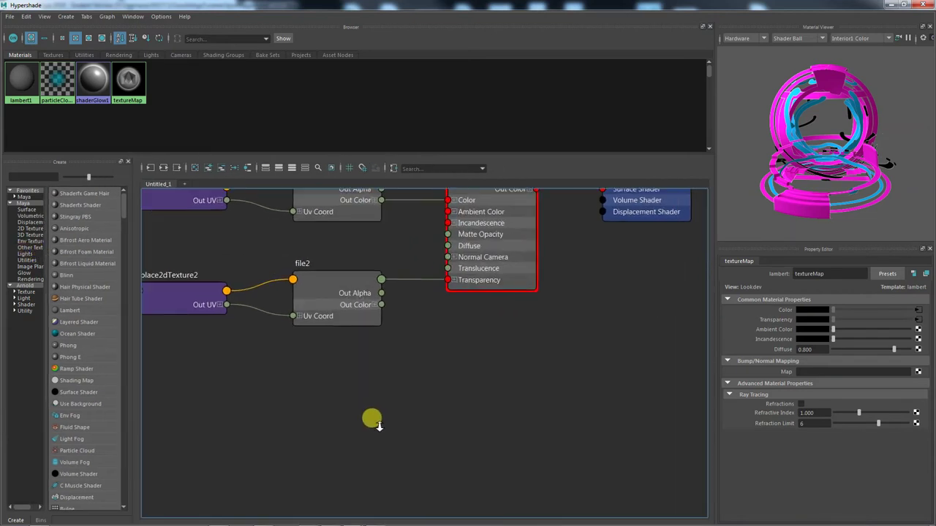
key("a")
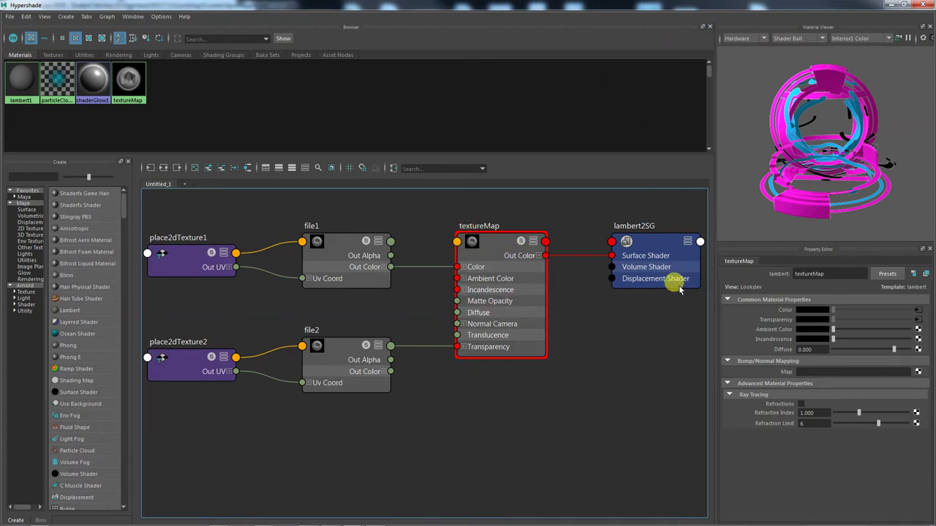
left_click(888, 5)
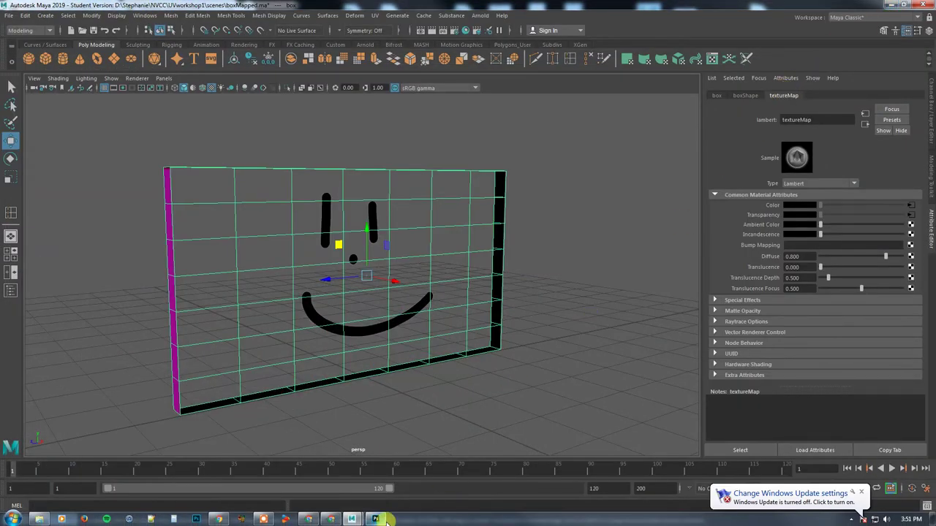
Step: Open the Hypershade from Windows > Rendering Editors
mouse_move(350, 519)
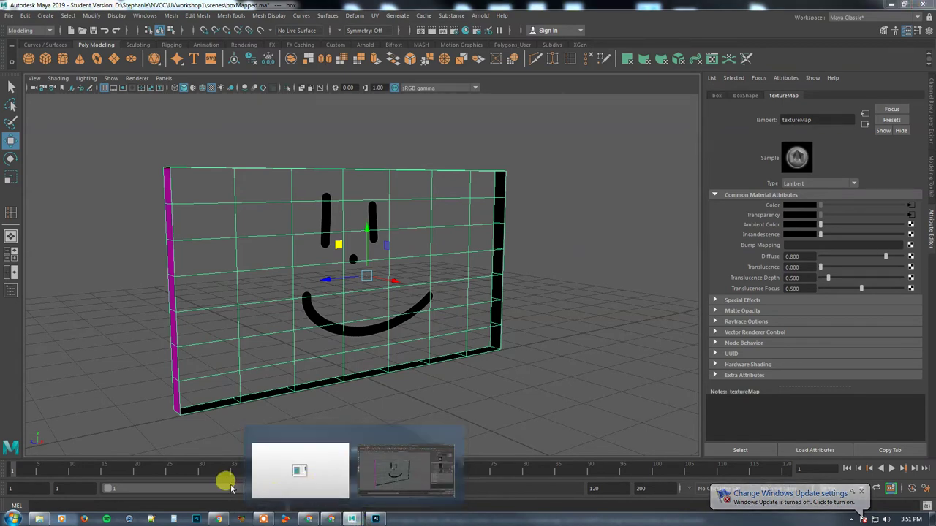
left_click(146, 15)
mouse_move(159, 79)
left_click(271, 107)
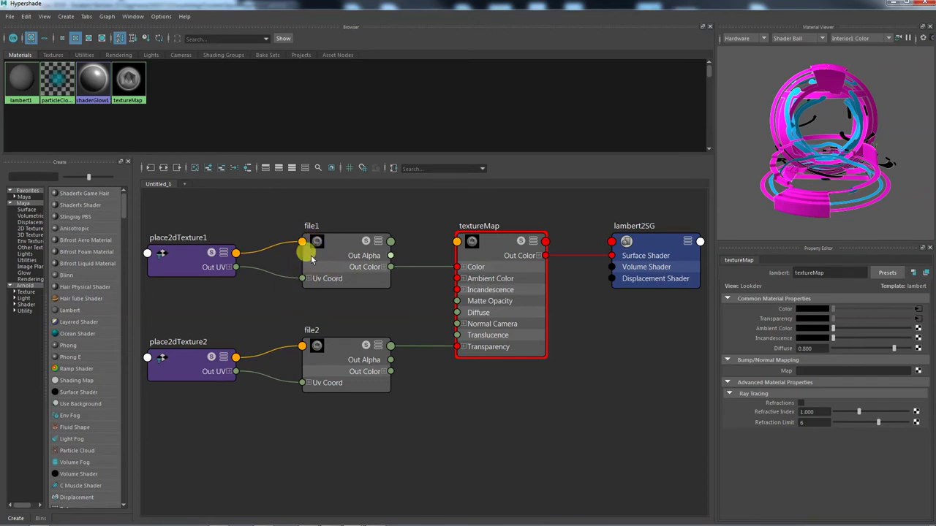
mouse_move(325, 523)
left_click(374, 524)
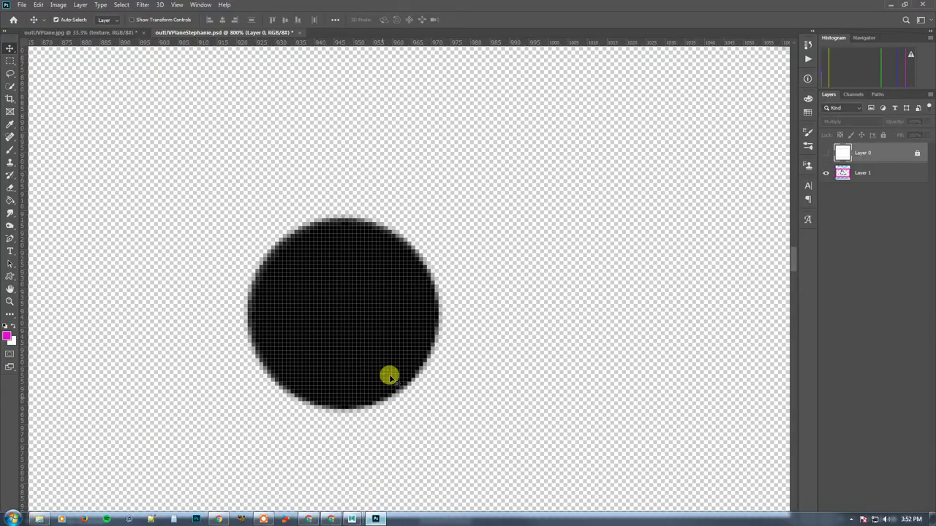
key("ctrl+minus")
key("ctrl+minus")
key("ctrl+minus")
key("ctrl+minus")
key("ctrl+minus")
key("ctrl+minus")
key("ctrl+minus")
key("ctrl+minus")
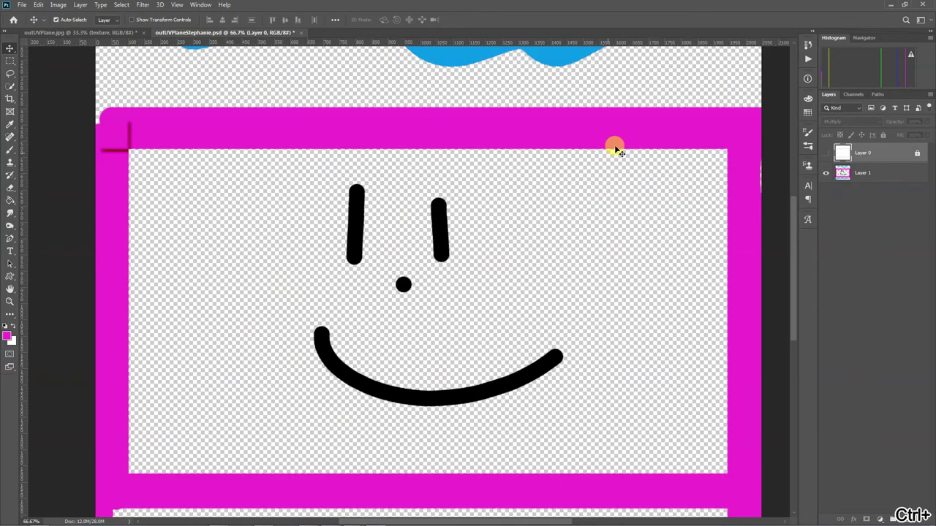
left_click(888, 5)
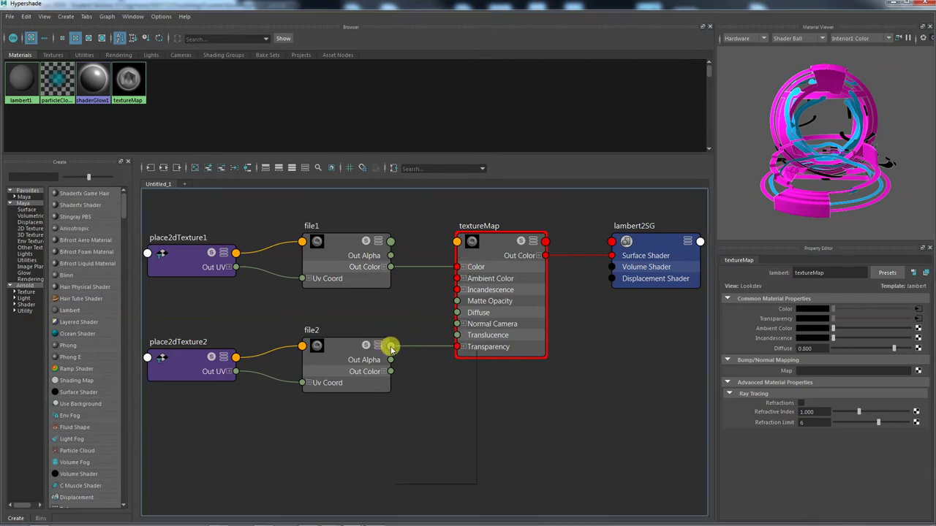
Step: Connect file2's output to textureMap's Transparency input, then close the Hypershade
left_click(391, 349)
left_click(354, 358)
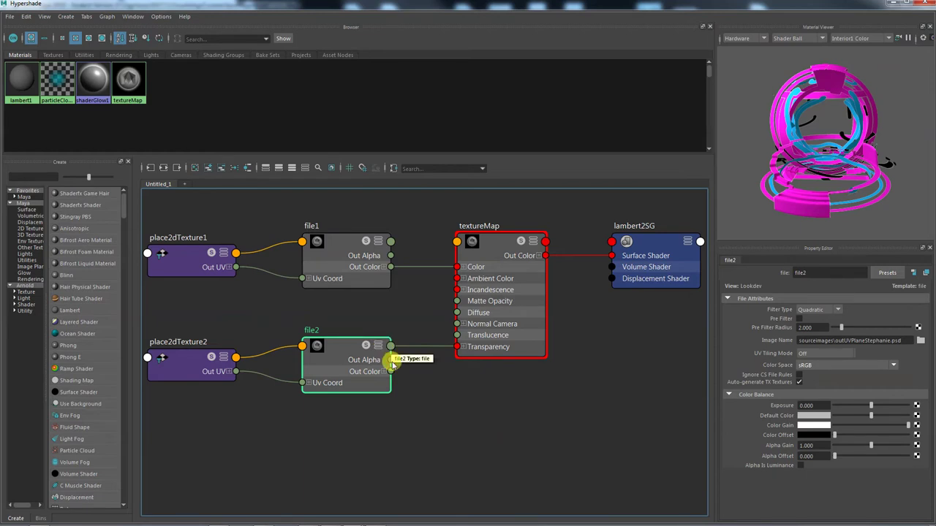
mouse_move(387, 374)
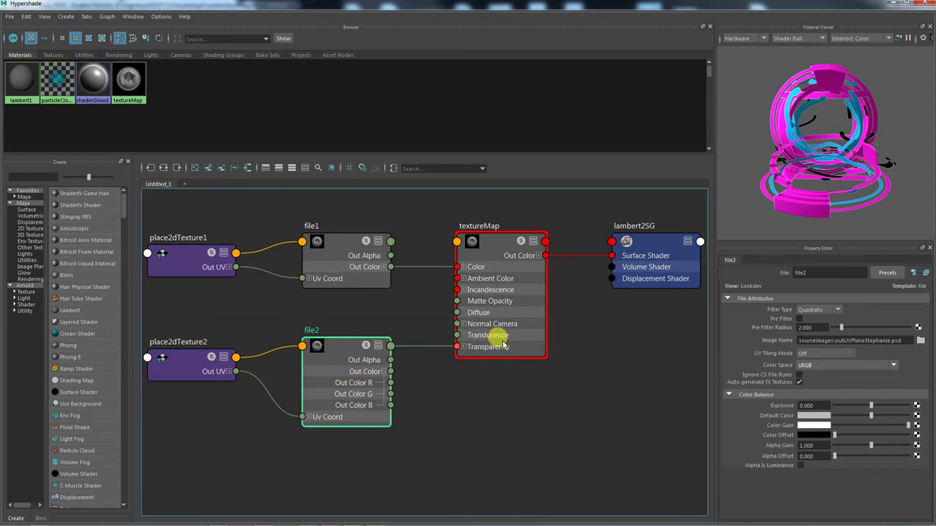
left_click(372, 366)
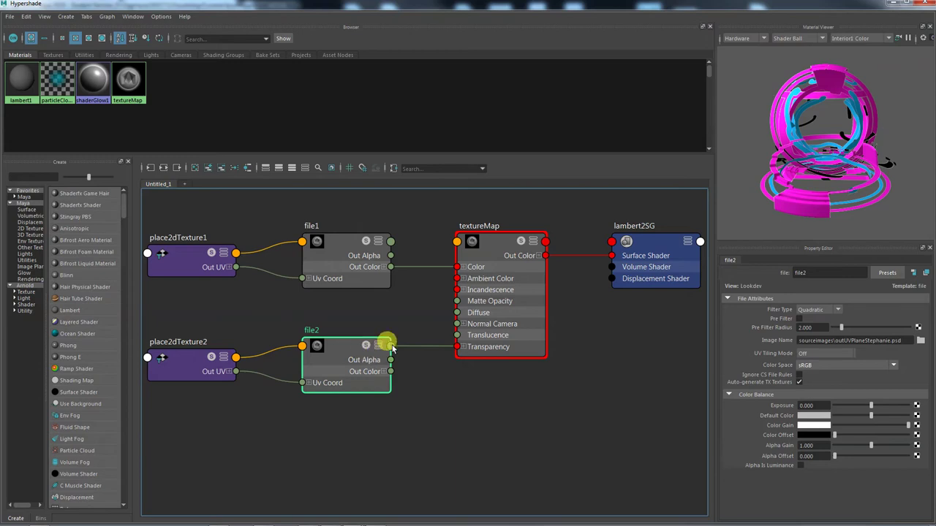
left_click(393, 349)
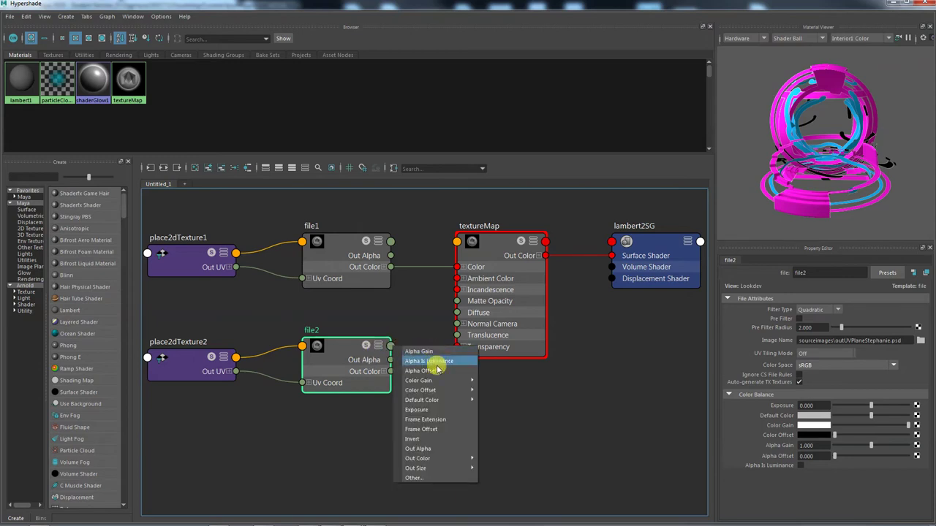
left_click(326, 419)
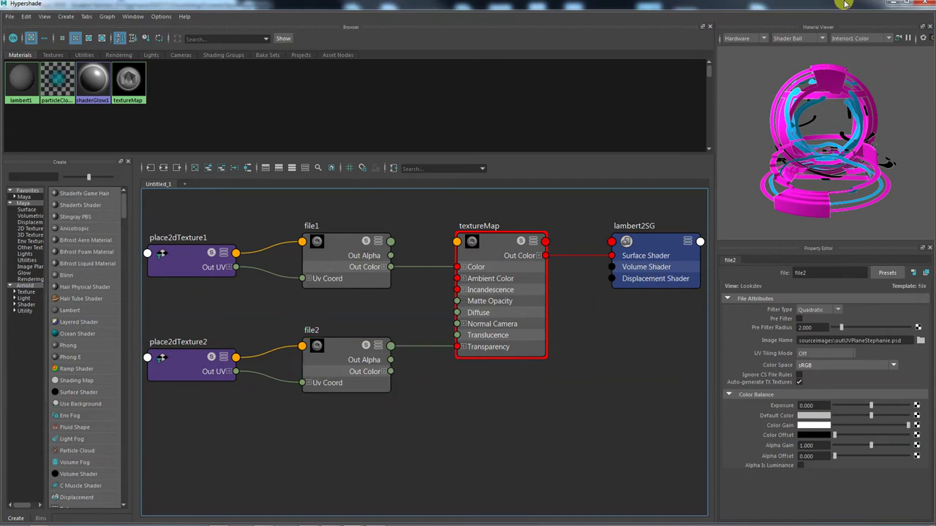
left_click(887, 4)
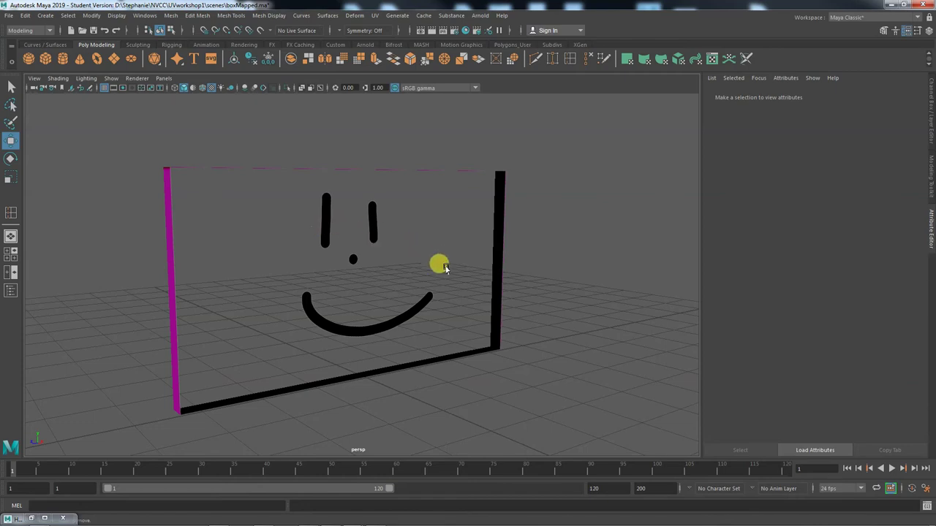
Step: Orbit the view, select the smiley wall and restore the minimized Hypershade
scroll(341, 329, "down", 5)
scroll(358, 358, "up", 2)
mouse_move(358, 358)
left_mouse_down()
mouse_move(380, 358)
mouse_move(365, 359)
left_mouse_up()
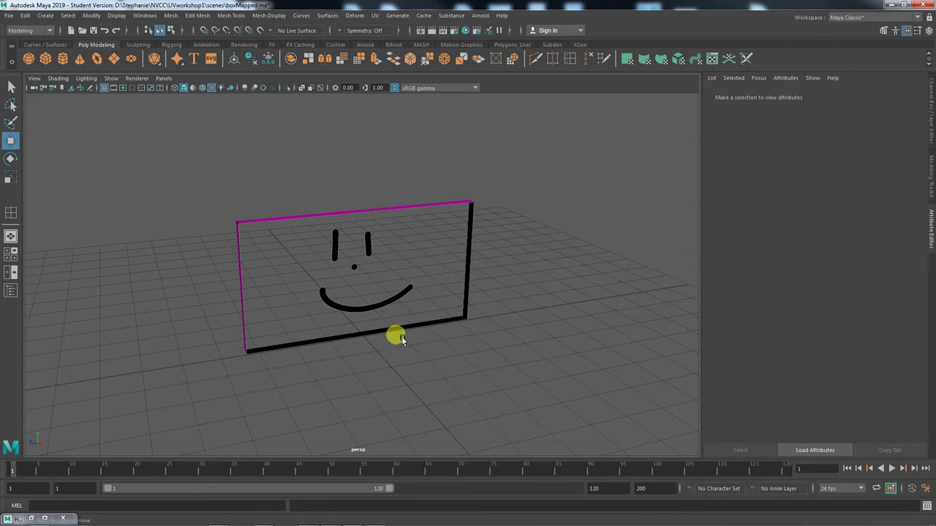
left_click(451, 205)
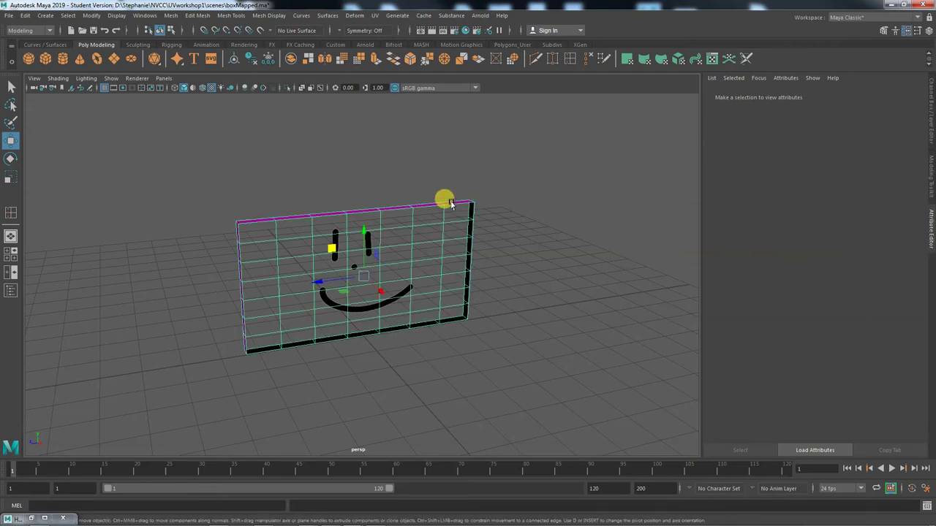
left_click_drag(440, 346, 420, 350)
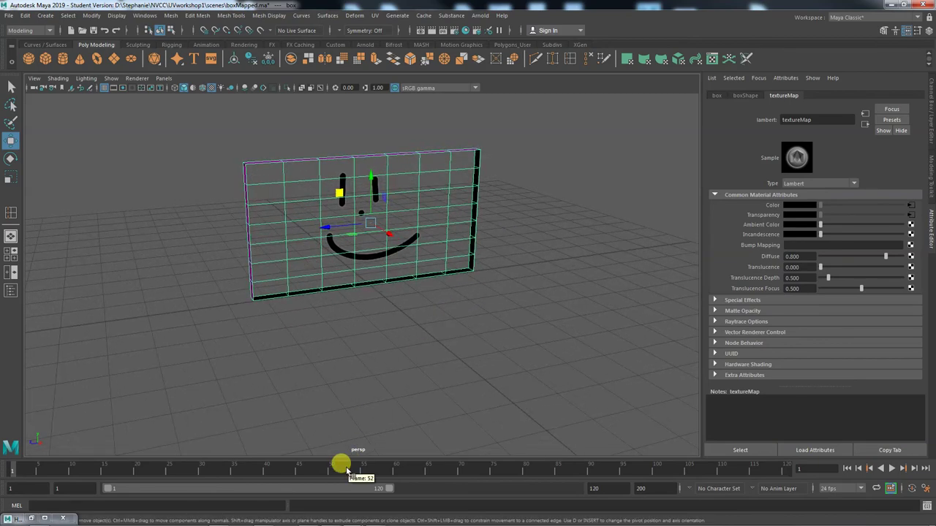
left_click(42, 519)
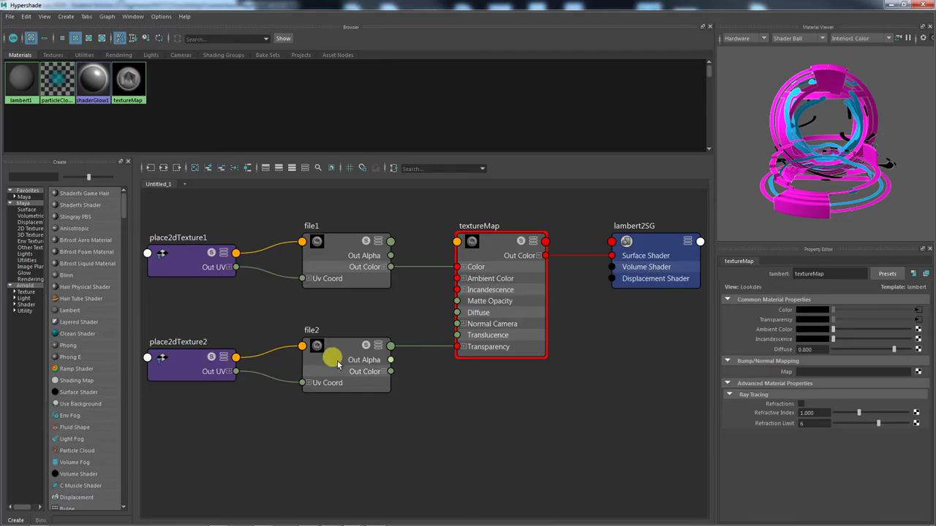
Step: Resize the Hypershade window and delete the place2dTexture2 and file2 nodes
double_click(767, 7)
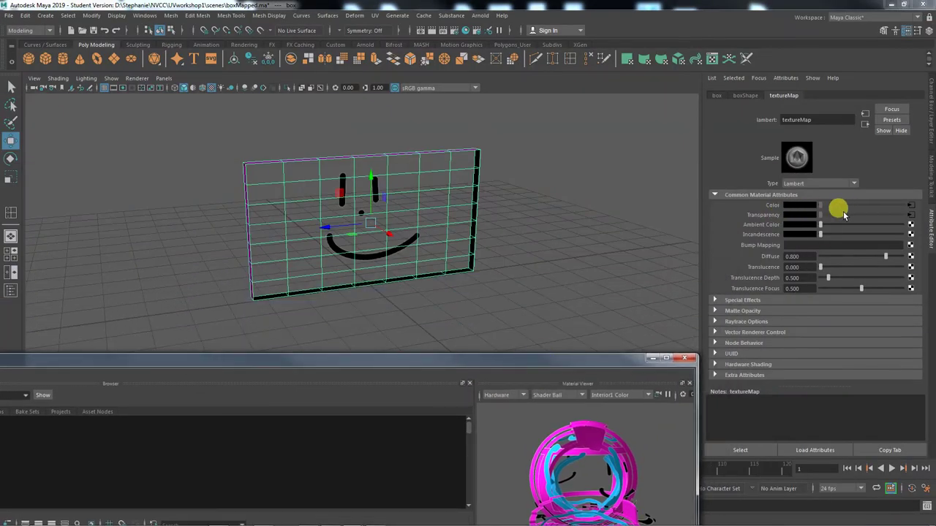
left_click_drag(428, 361, 612, 38)
left_click_drag(321, 486, 148, 367)
left_click(270, 385)
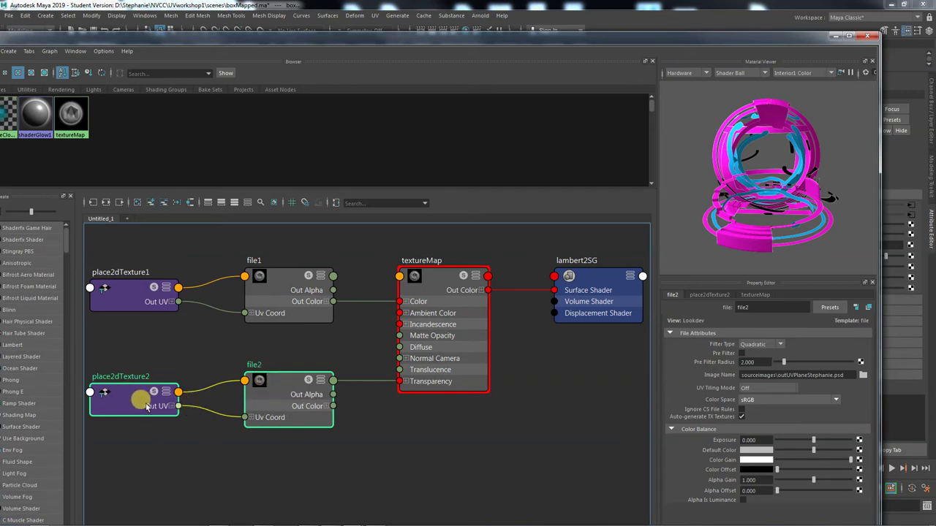
key("Delete")
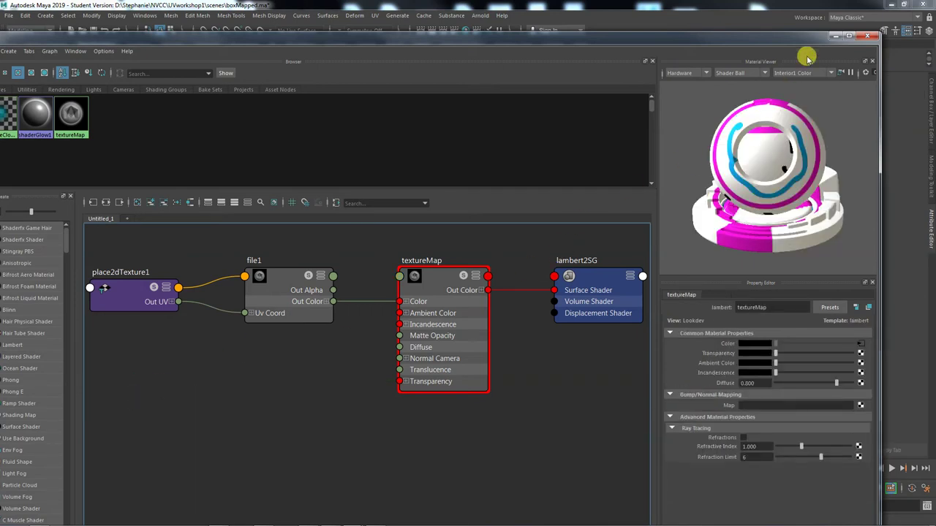
Step: Minimize the Hypershade, select the wall and adjust its material's Transparency slider
left_click(835, 35)
left_click(465, 213)
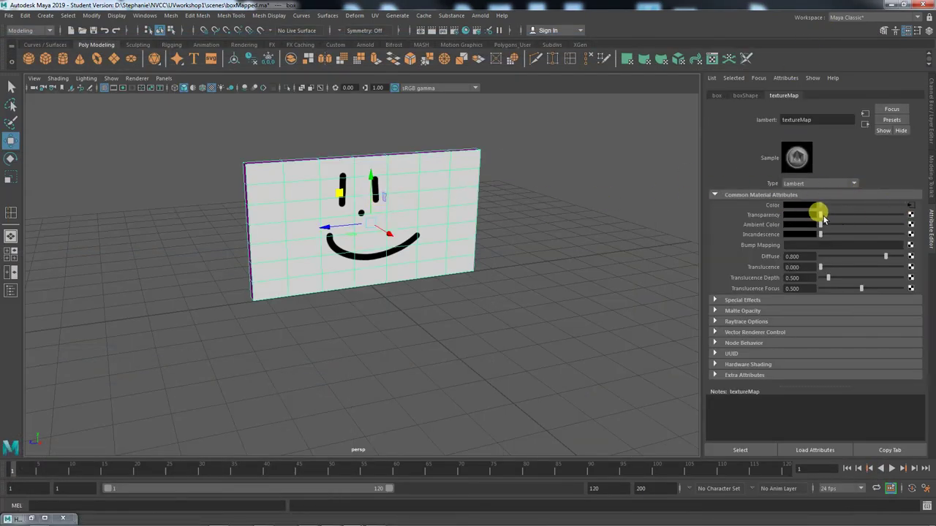
mouse_move(819, 214)
left_mouse_down()
mouse_move(878, 213)
mouse_move(802, 216)
left_mouse_up()
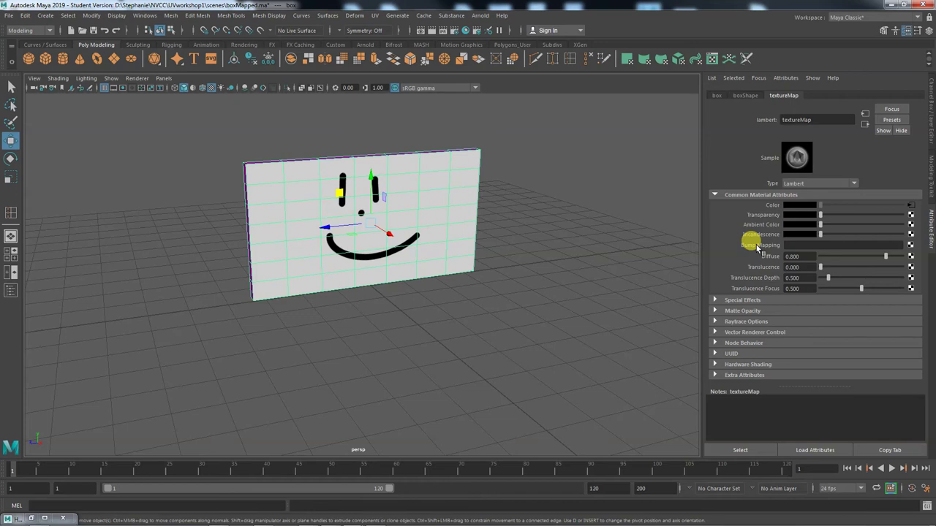
Step: Open Create Render Node from the map button beside textureMap's Bump Mapping
left_click(910, 246)
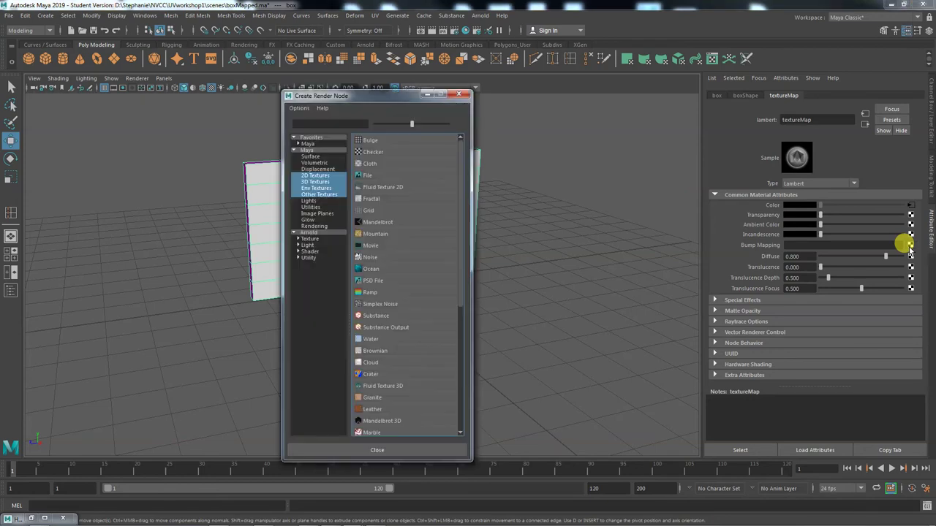
Step: Create a file texture bump map and load outUVPlaneStephanie.psd from sourceimages as its image
left_click(380, 177)
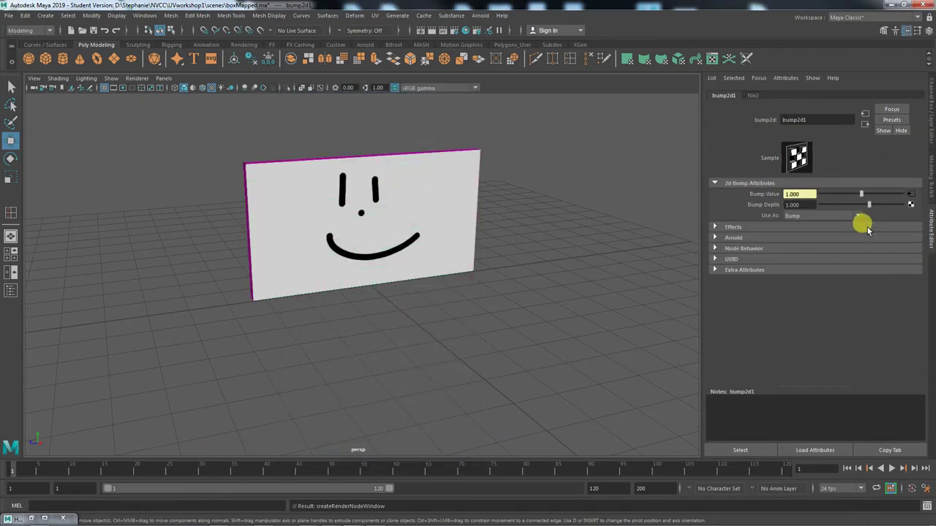
left_click(911, 196)
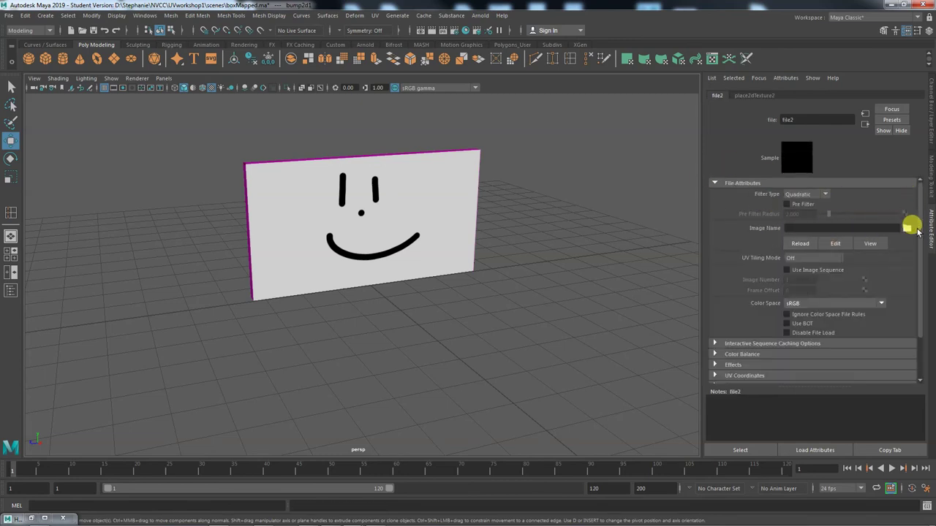
left_click(906, 228)
left_click(234, 136)
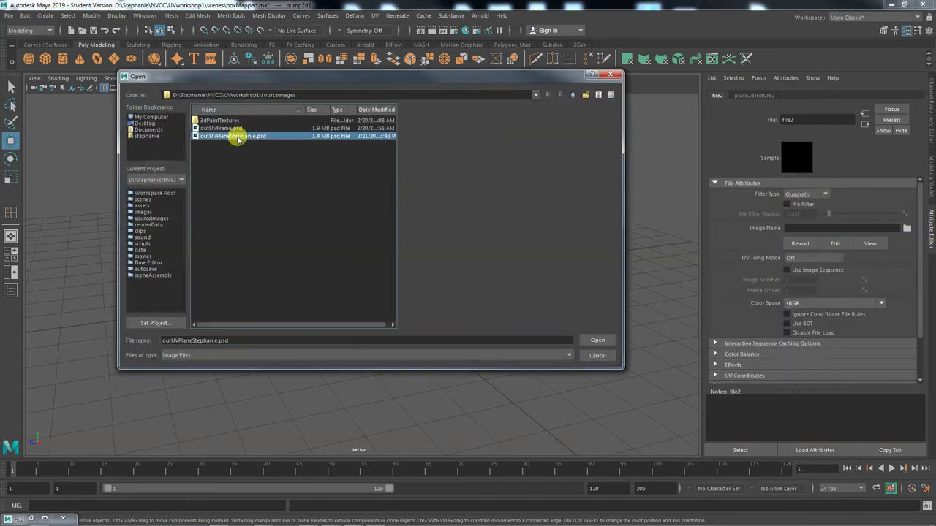
left_click(597, 340)
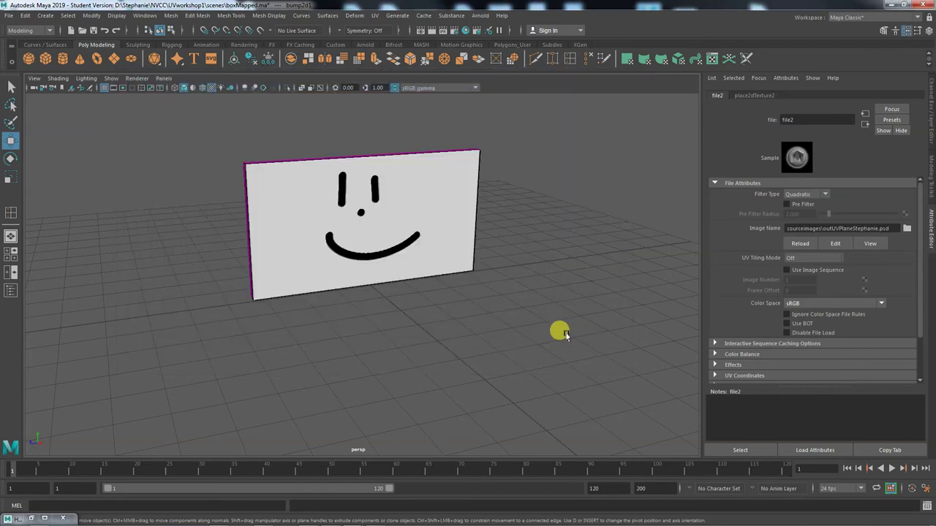
left_click_drag(399, 378, 520, 414)
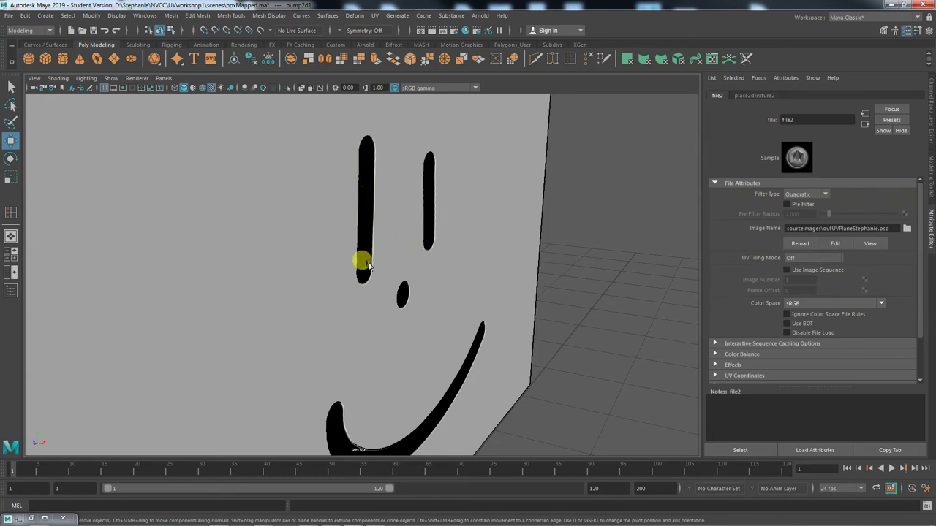
left_click(354, 285)
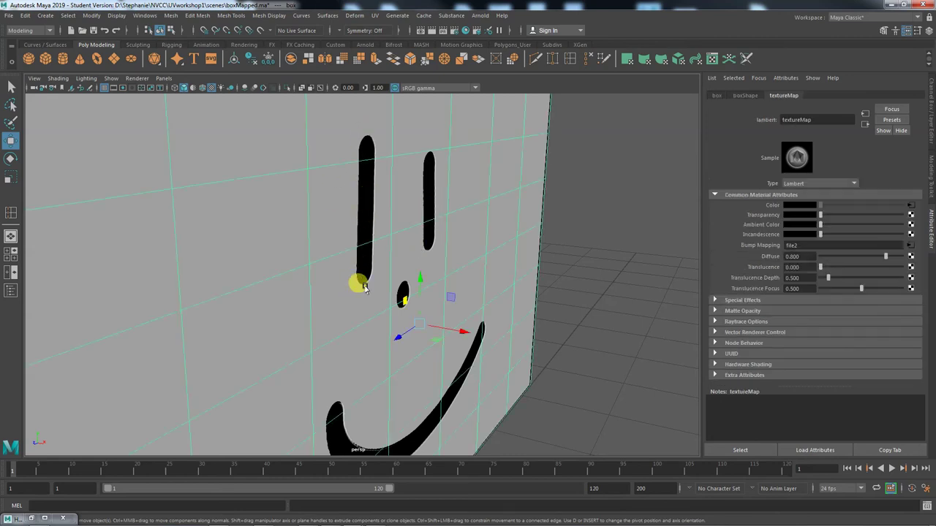
left_click(911, 245)
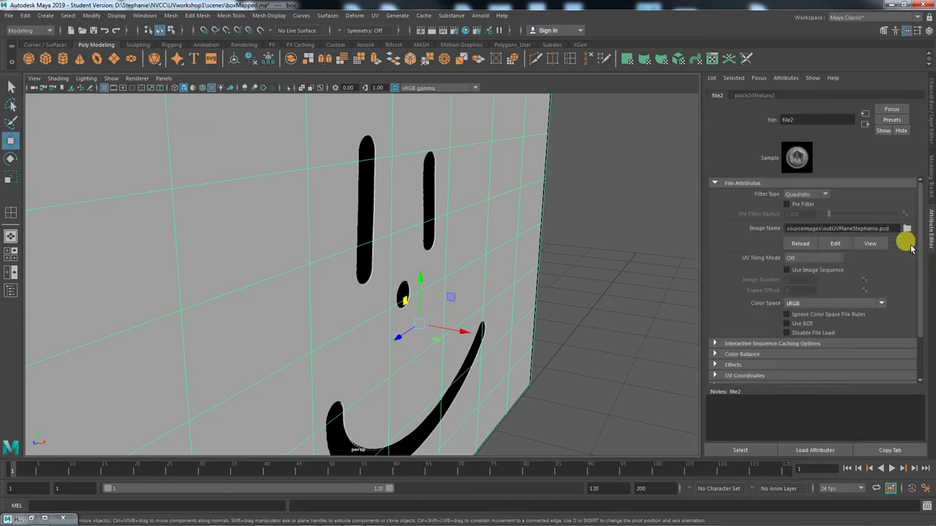
left_click(741, 96)
left_click(718, 95)
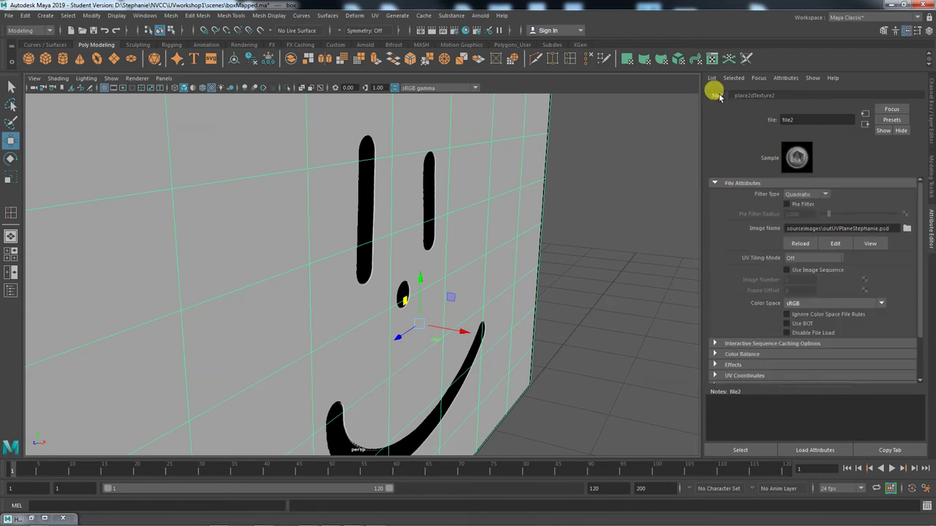
left_click(483, 251)
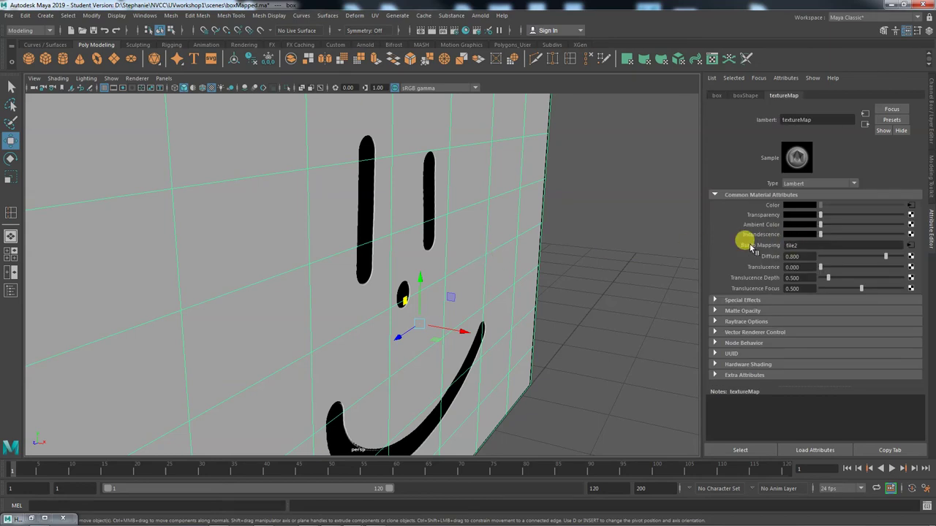
left_click(910, 247)
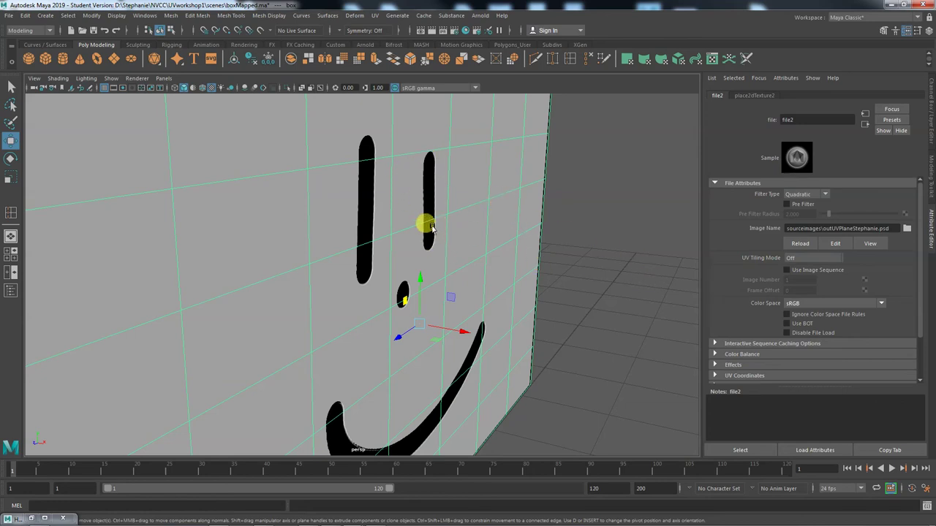
left_click_drag(431, 227, 377, 299, "alt")
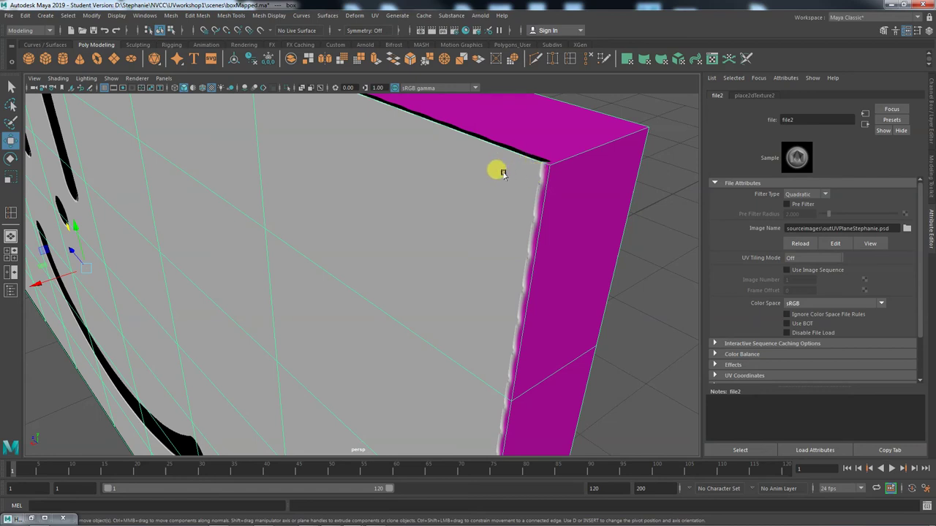
left_click_drag(503, 173, 288, 257, "alt")
left_click_drag(314, 290, 391, 278, "alt")
left_click_drag(313, 305, 441, 370, "alt")
left_click(440, 369)
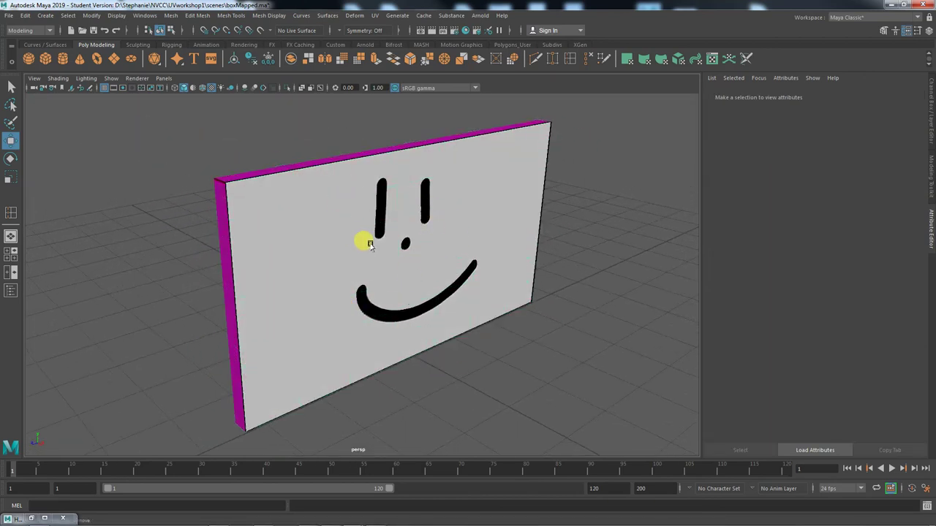
Step: Orbit and zoom around the box corner to inspect the raised edge, then select the smiley box
left_click_drag(241, 220, 251, 265, "alt")
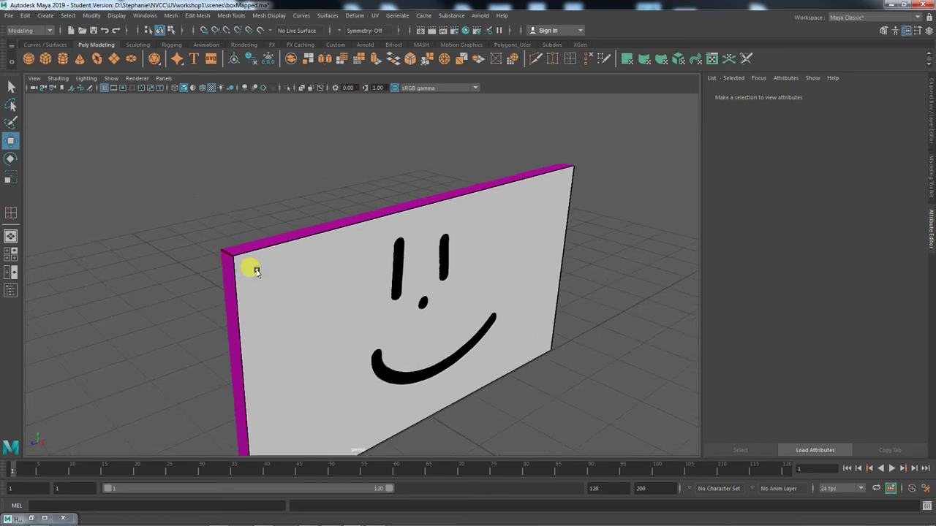
scroll(339, 283, "up", 3)
mouse_move(338, 283)
left_mouse_down("alt")
mouse_move(253, 280)
mouse_move(344, 295)
left_mouse_up("alt")
scroll(268, 303, "up", 5)
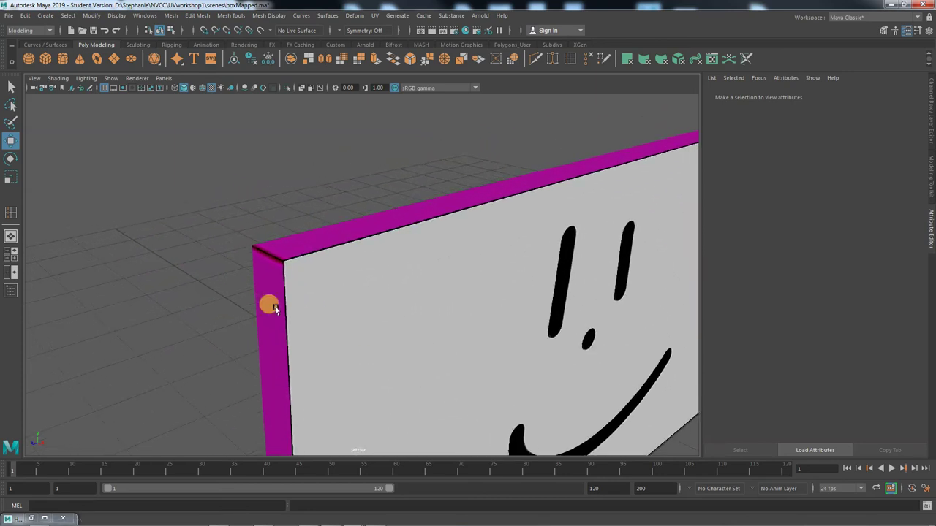
scroll(304, 324, "down", 5)
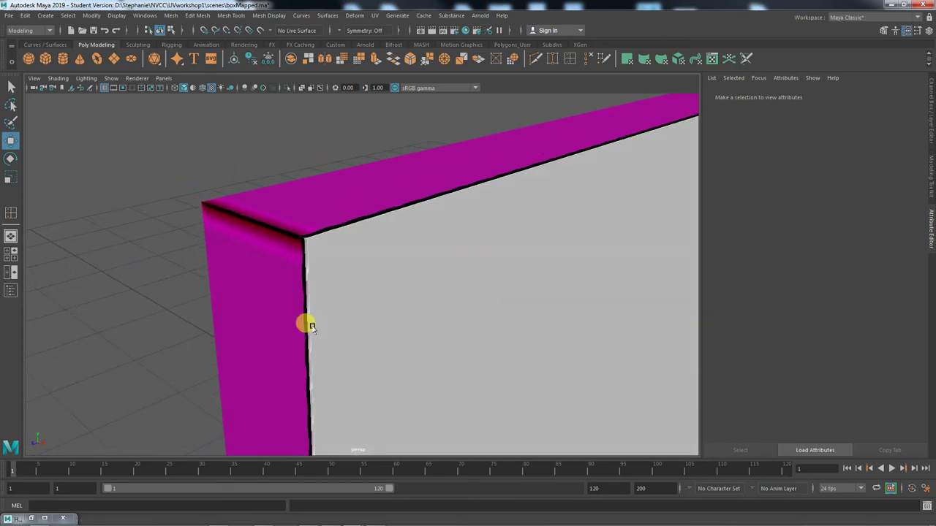
left_click_drag(309, 289, 255, 286, "alt")
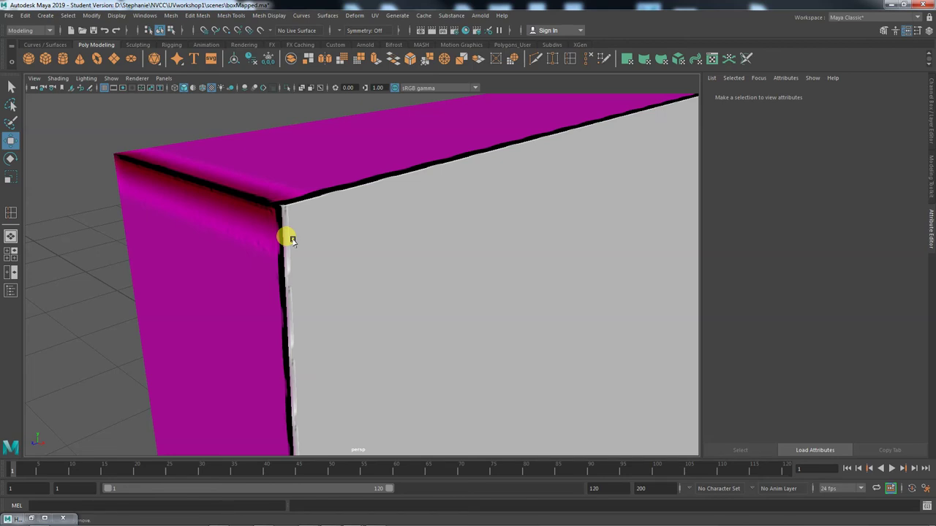
left_click_drag(357, 266, 292, 251, "alt")
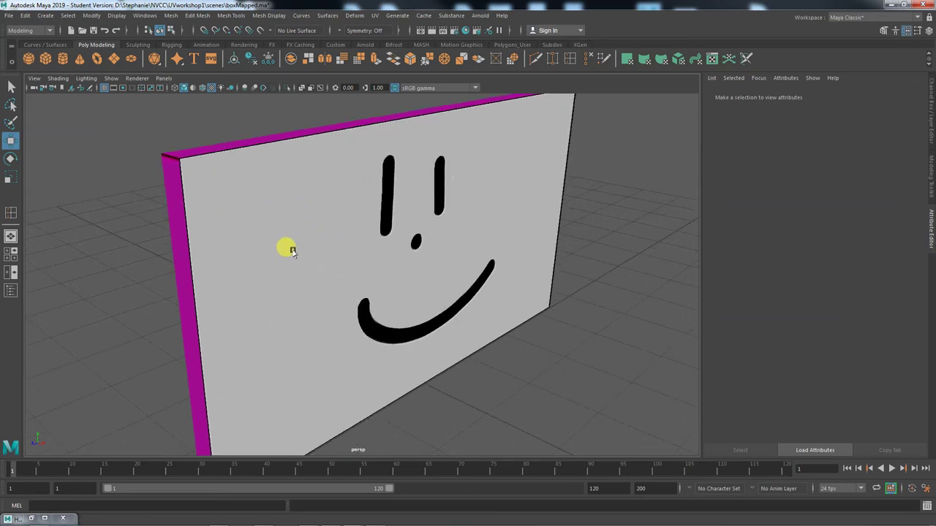
left_click(292, 250)
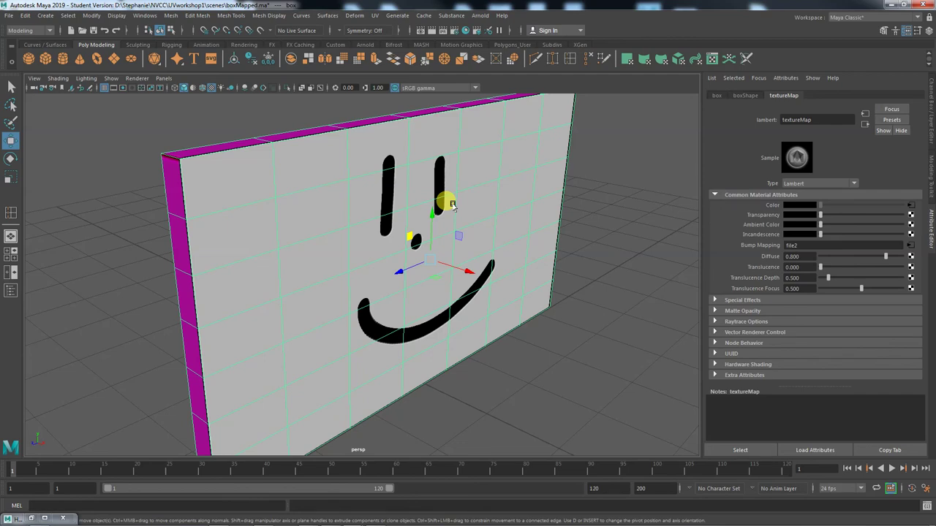
Step: Zoom out and orbit so the box faces the camera, then restore the Hypershade window
scroll(456, 274, "down", 5)
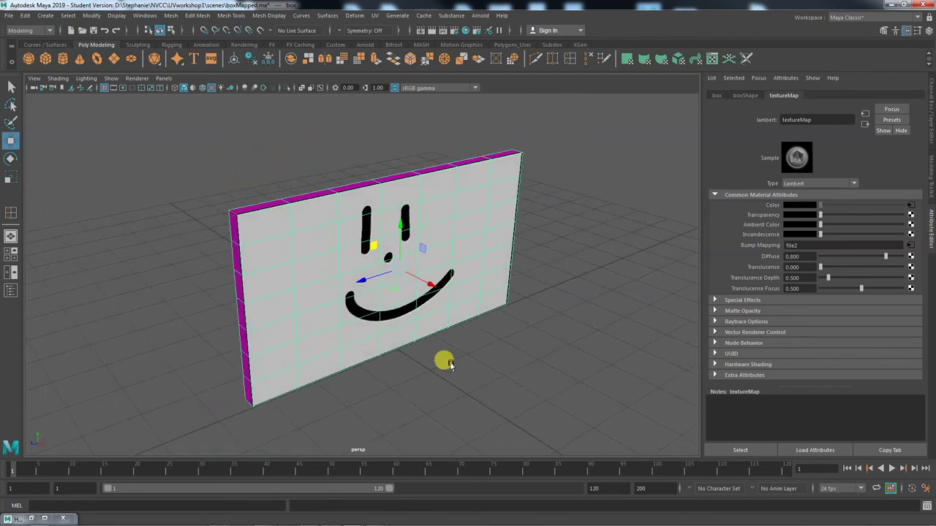
mouse_move(449, 364)
left_mouse_down()
mouse_move(433, 359)
mouse_move(459, 355)
mouse_move(438, 340)
mouse_move(409, 359)
mouse_move(342, 358)
mouse_move(453, 357)
left_mouse_up()
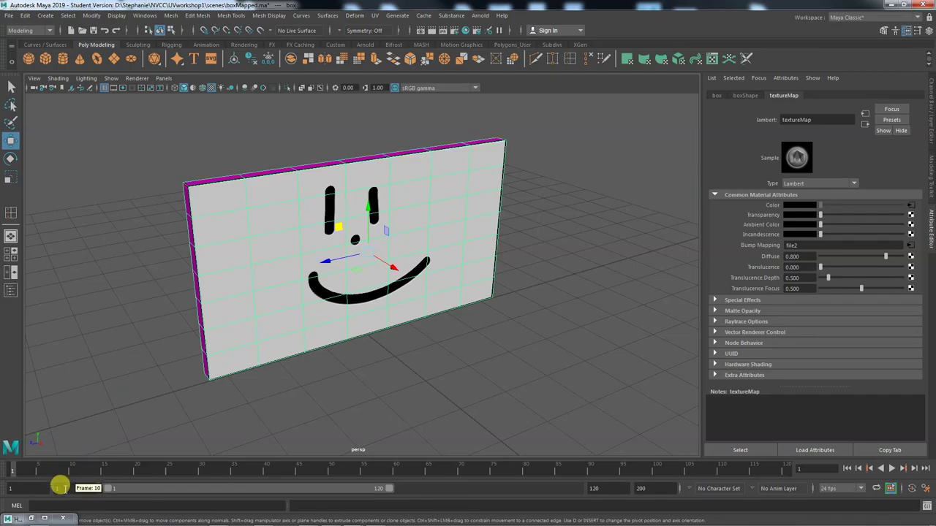
left_click(46, 519)
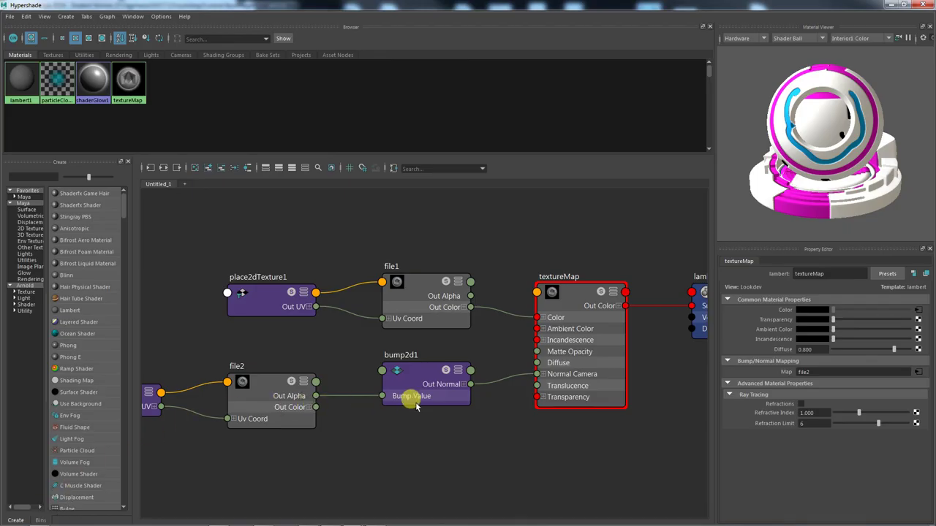
Step: Select the bump2d1 node and adjust its Bump Depth to 2.711
scroll(464, 446, "down", 3)
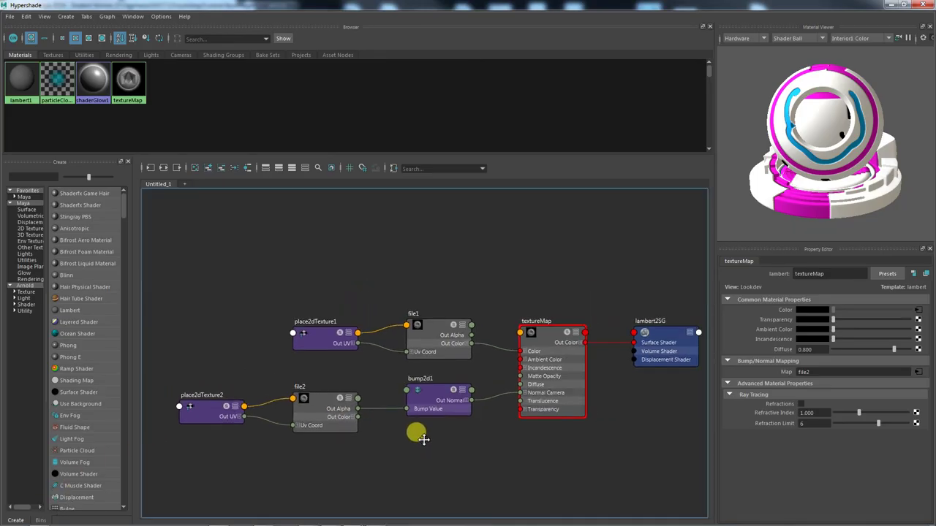
left_click_drag(416, 434, 416, 400)
left_click(409, 355)
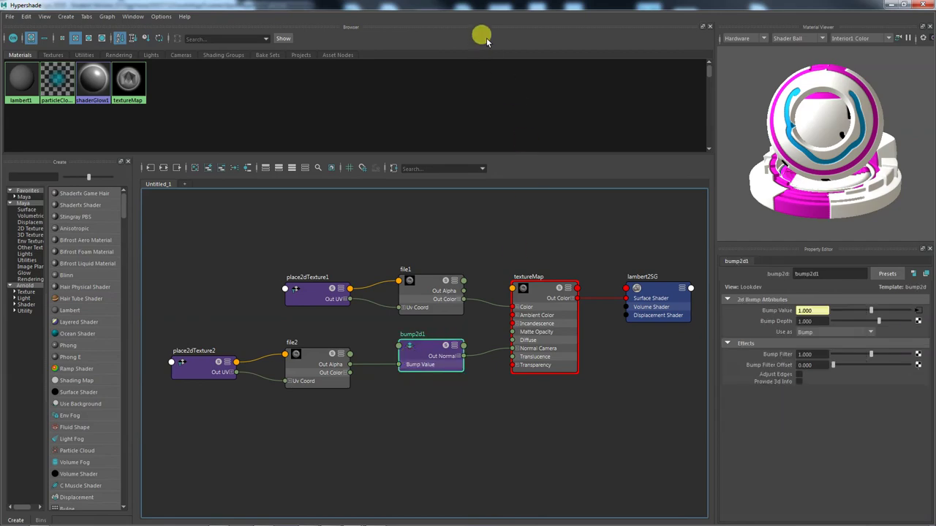
left_click_drag(490, 7, 501, 318)
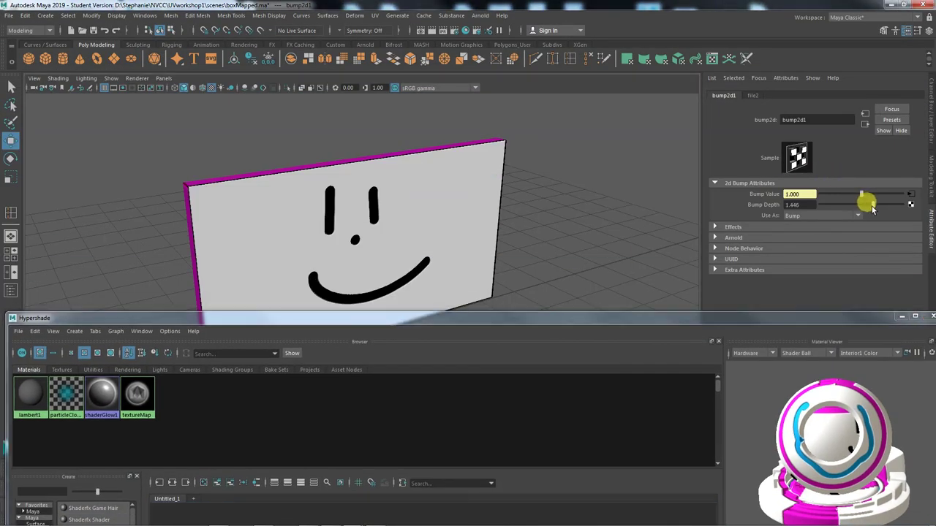
mouse_move(864, 204)
left_mouse_down()
mouse_move(883, 206)
mouse_move(838, 208)
mouse_move(896, 205)
left_mouse_up()
left_click_drag(515, 239, 633, 237, "alt")
mouse_move(894, 204)
left_mouse_down()
mouse_move(836, 209)
mouse_move(895, 210)
mouse_move(848, 210)
mouse_move(882, 212)
left_mouse_up()
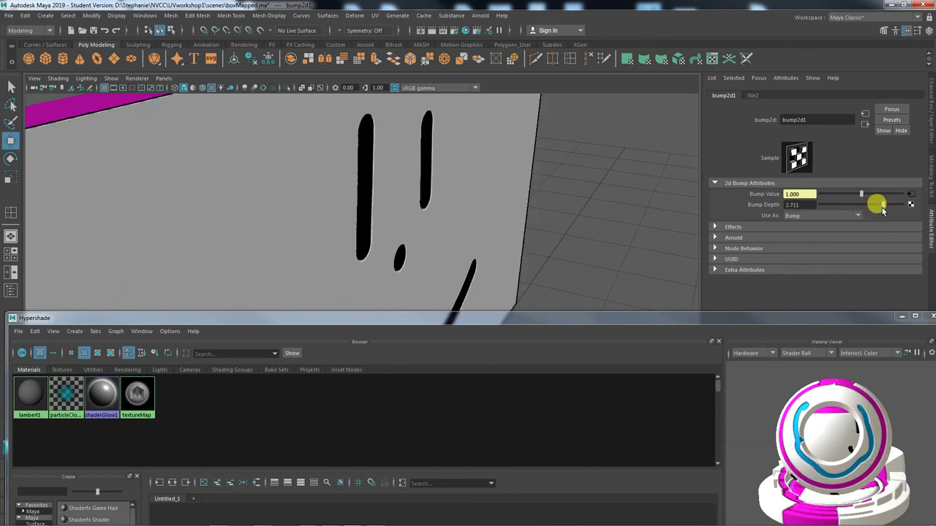
Step: Expand textureMap's Normal Camera input in the graph, then minimize Hypershade and reselect the box
left_click_drag(558, 318, 528, 47)
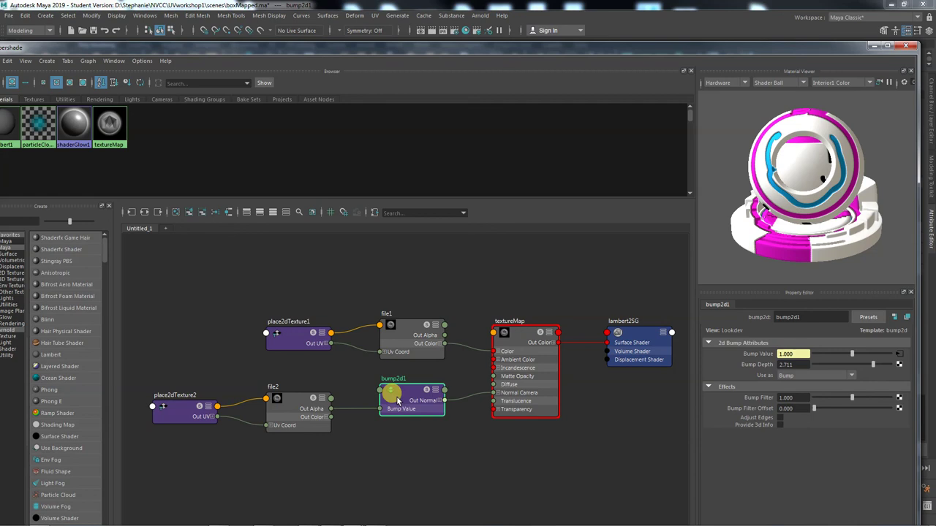
scroll(413, 438, "up", 3)
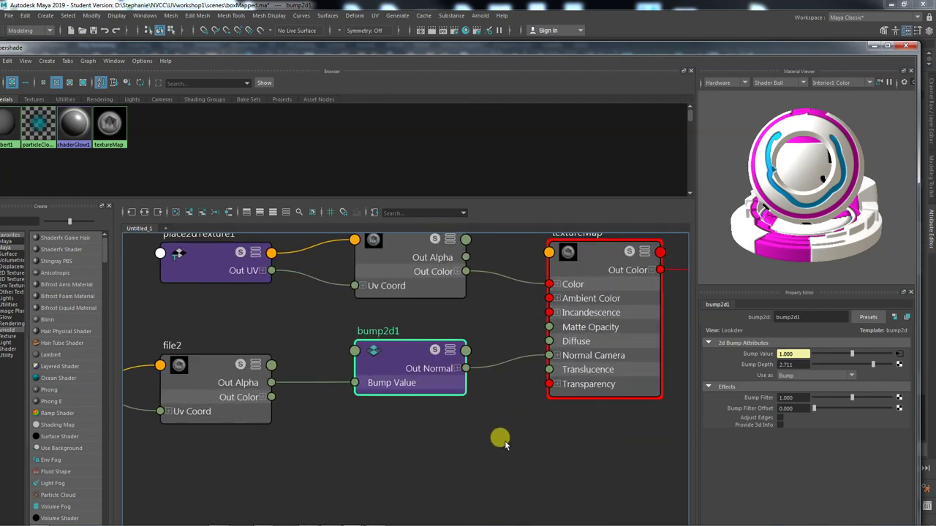
left_click_drag(501, 439, 394, 460)
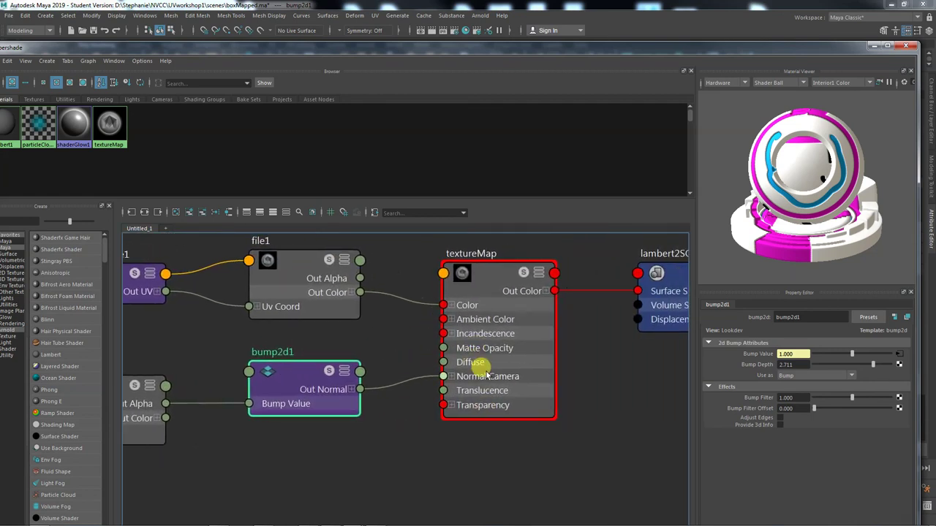
left_click(452, 376)
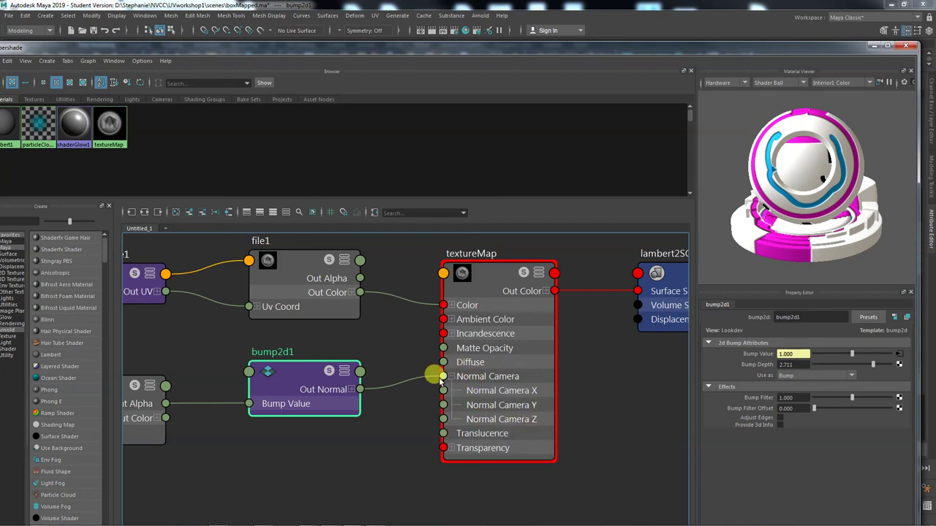
left_click(877, 48)
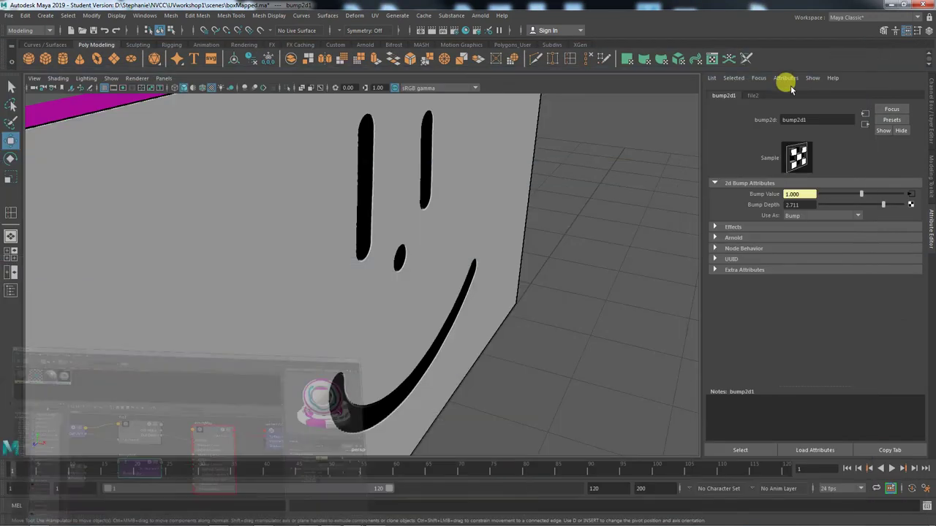
left_click(386, 281)
scroll(389, 314, "down", 5)
Step: Show the box's vertex normals and view them from the front
left_click_drag(292, 318, 267, 290)
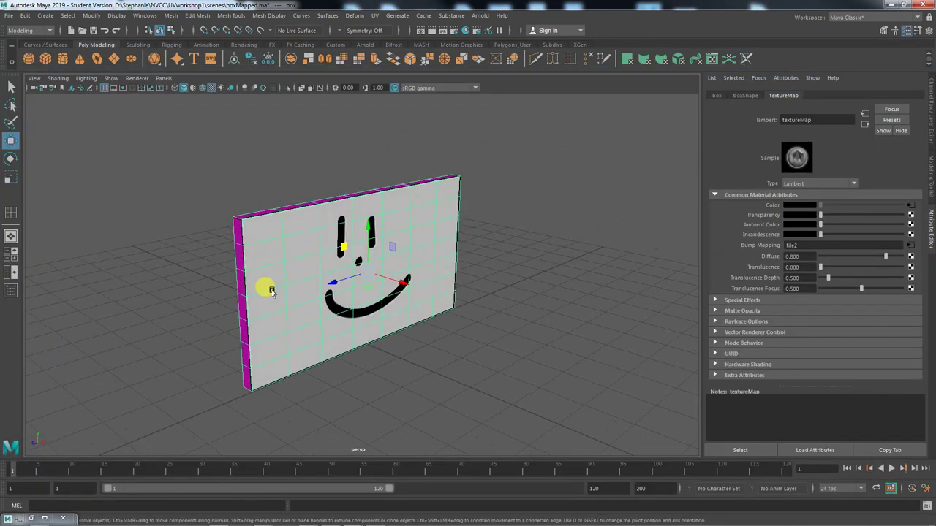
left_click(170, 16)
mouse_move(184, 17)
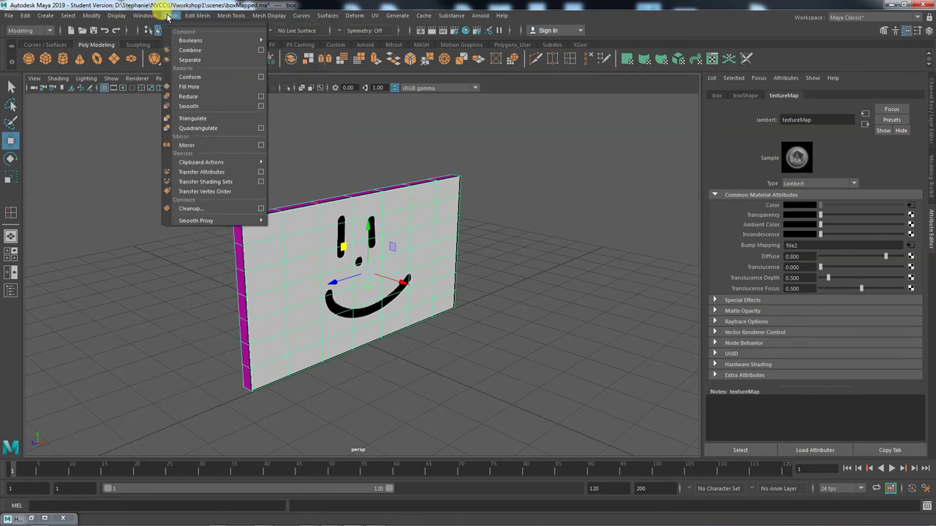
mouse_move(116, 16)
mouse_move(134, 140)
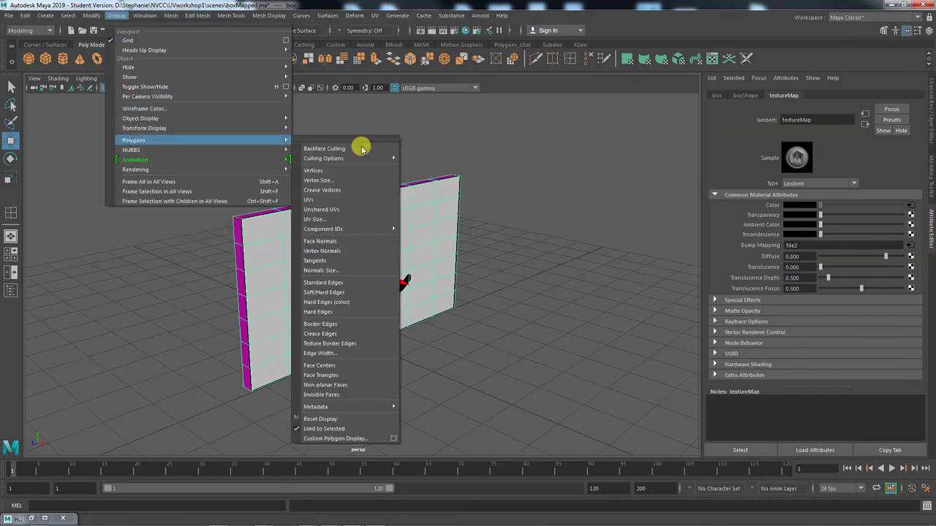
left_click(348, 251)
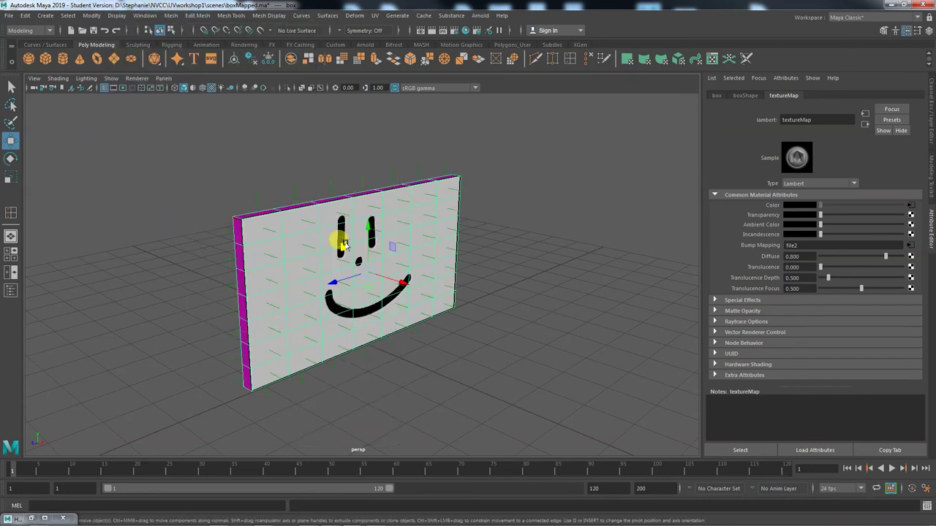
left_click_drag(359, 299, 188, 335)
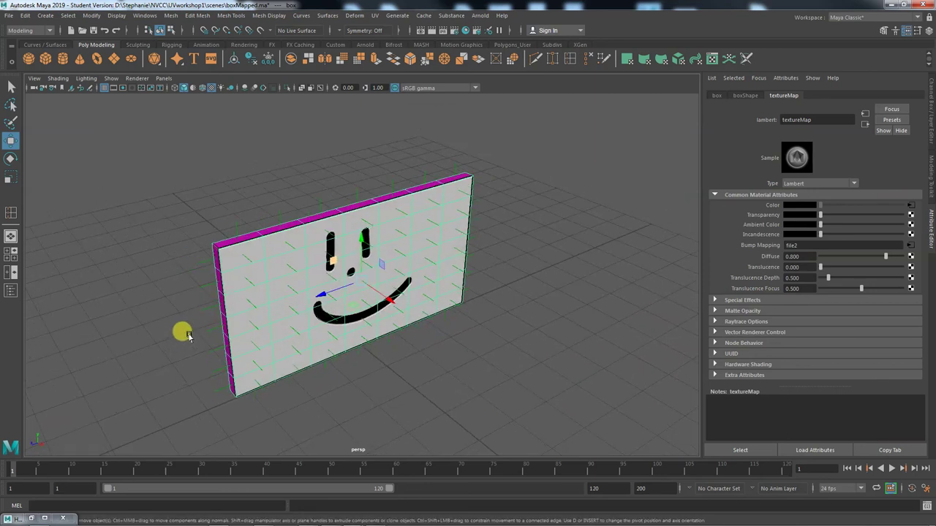
Step: Hide the vertex normals again and restore the Hypershade window
left_click(117, 15)
mouse_move(149, 142)
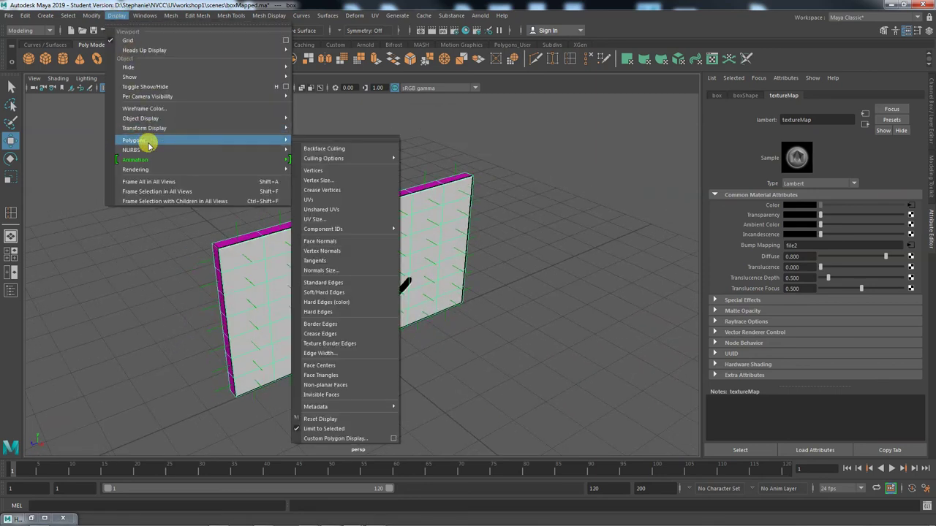
left_click(322, 251)
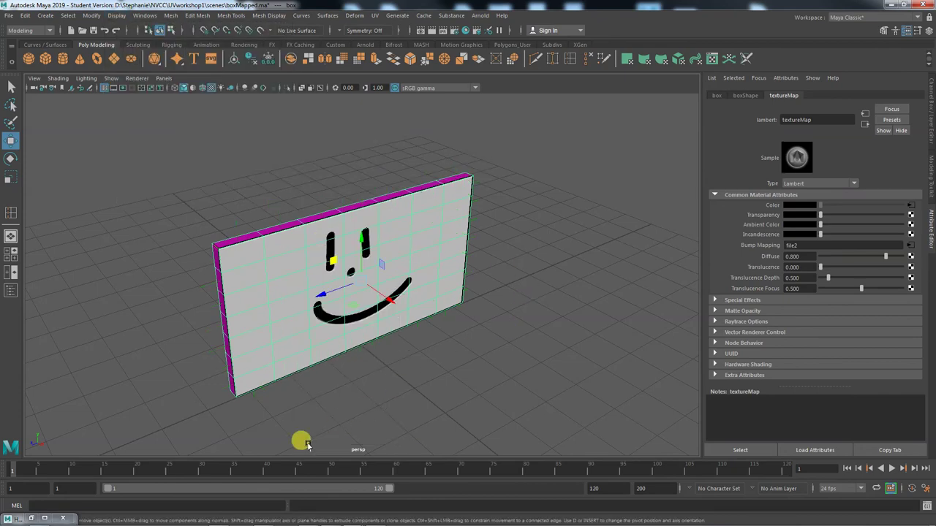
left_click(32, 518)
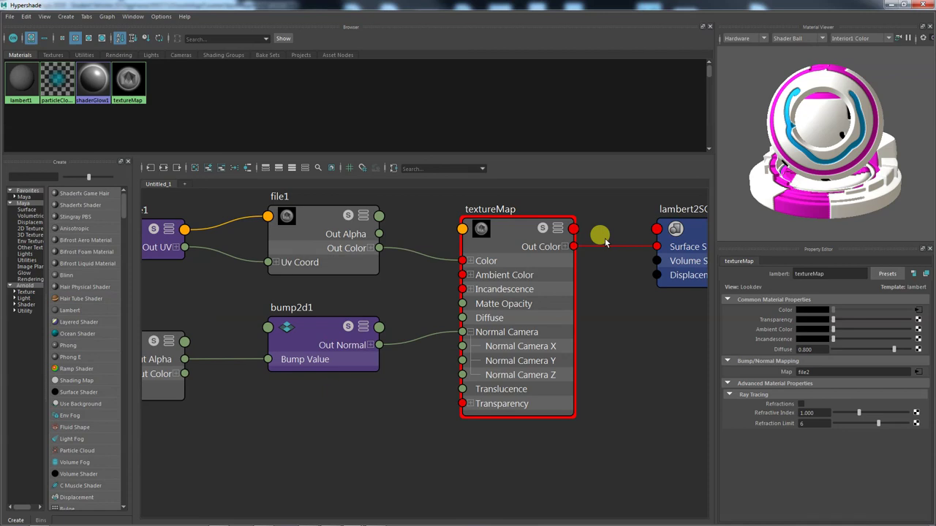
key("a")
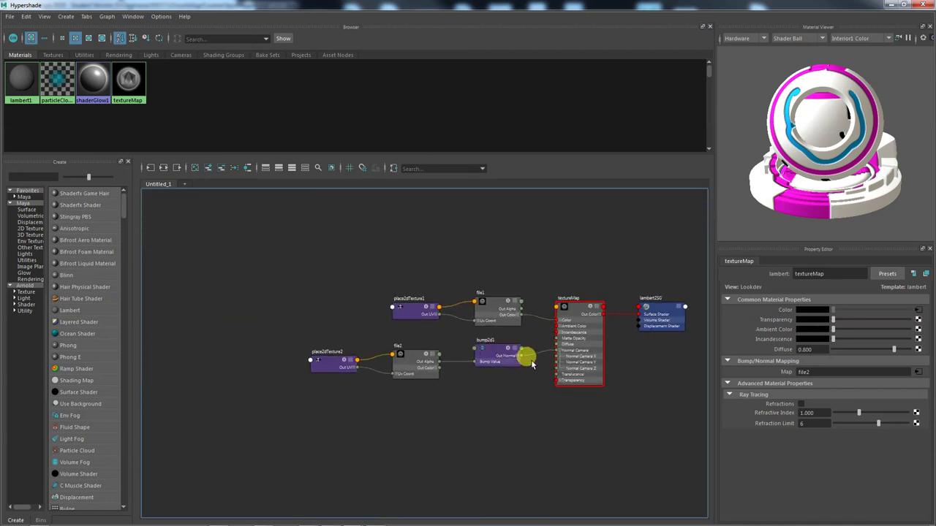
scroll(449, 351, "up", 5)
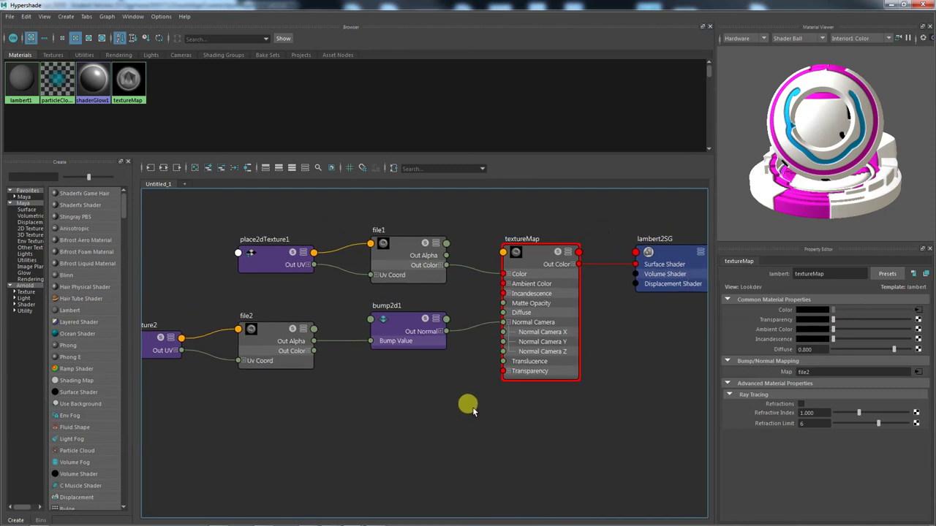